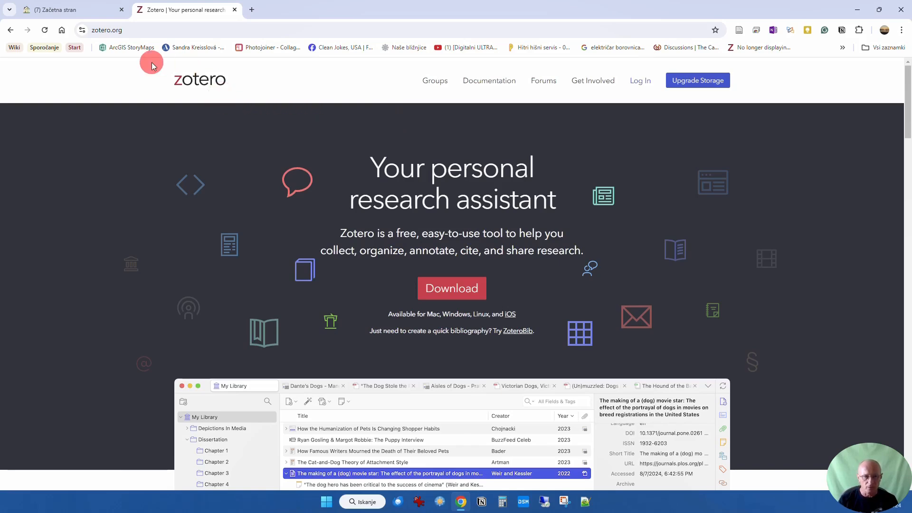
- Open the Zotero download page and review the Windows, Chrome Connector and mobile versions on offer
{"action": "left_click", "coordinate": [451, 290]}
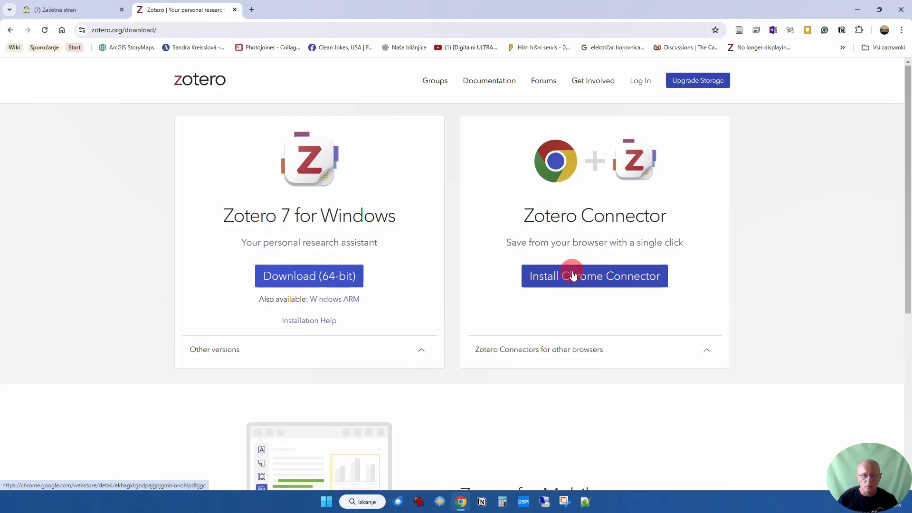
{"action": "scroll", "coordinate": [546, 291], "scroll_direction": "down", "scroll_amount": 2}
{"action": "scroll", "coordinate": [541, 298], "scroll_direction": "down", "scroll_amount": 1}
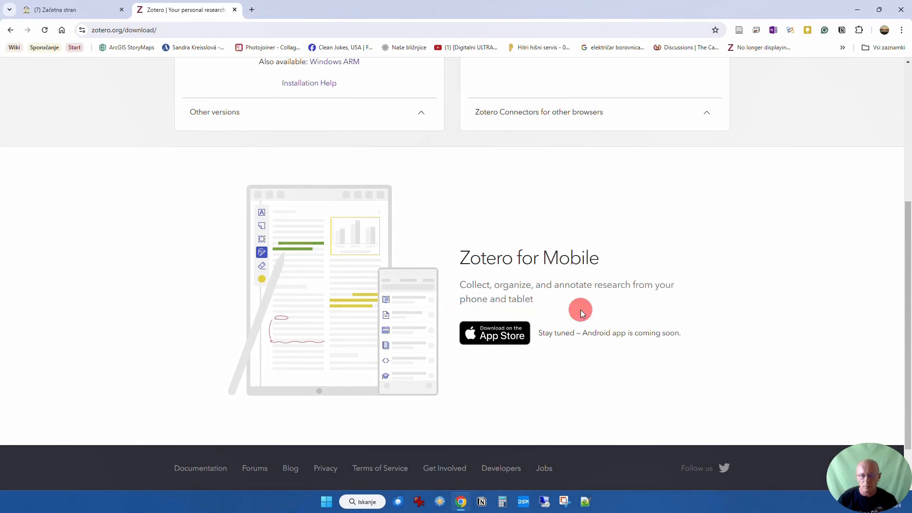
{"action": "scroll", "coordinate": [703, 314], "scroll_direction": "up", "scroll_amount": 5}
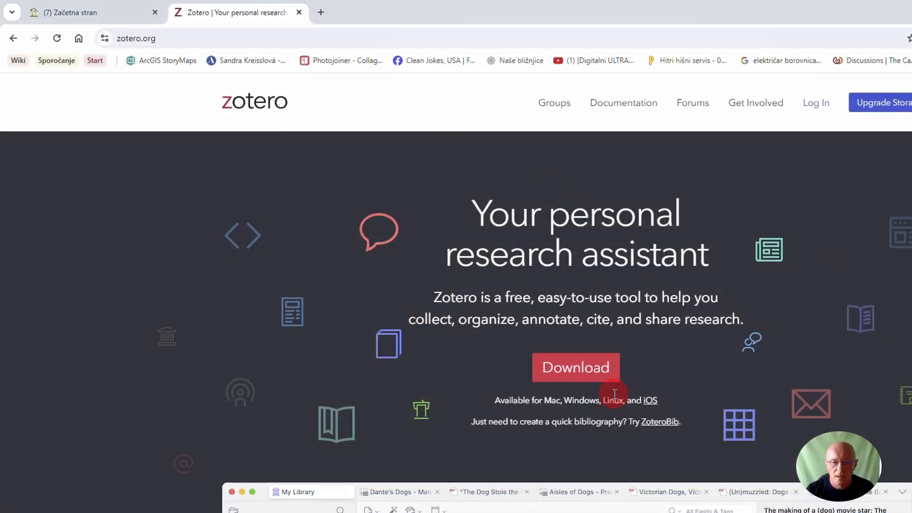
- Open the Word Processor Integration page in the Zotero documentation
{"action": "left_click", "coordinate": [628, 105]}
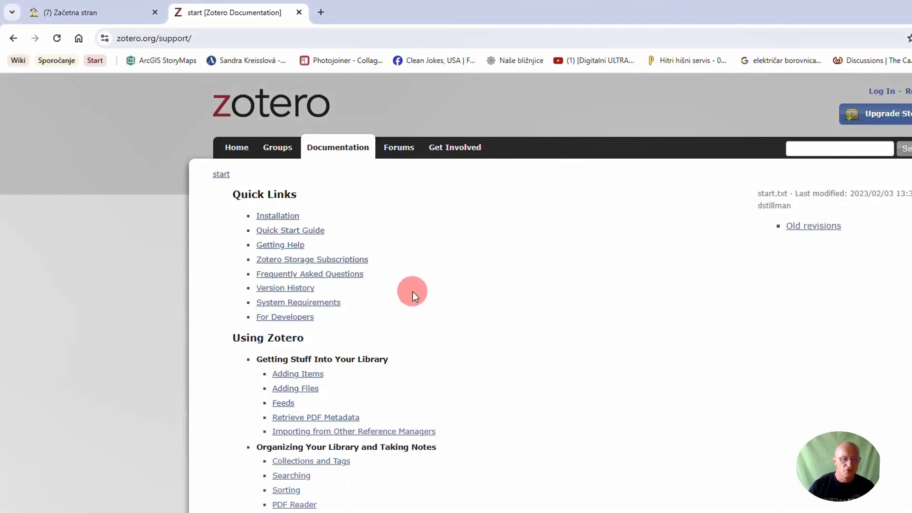
{"action": "scroll", "coordinate": [426, 291], "scroll_direction": "down", "scroll_amount": 2}
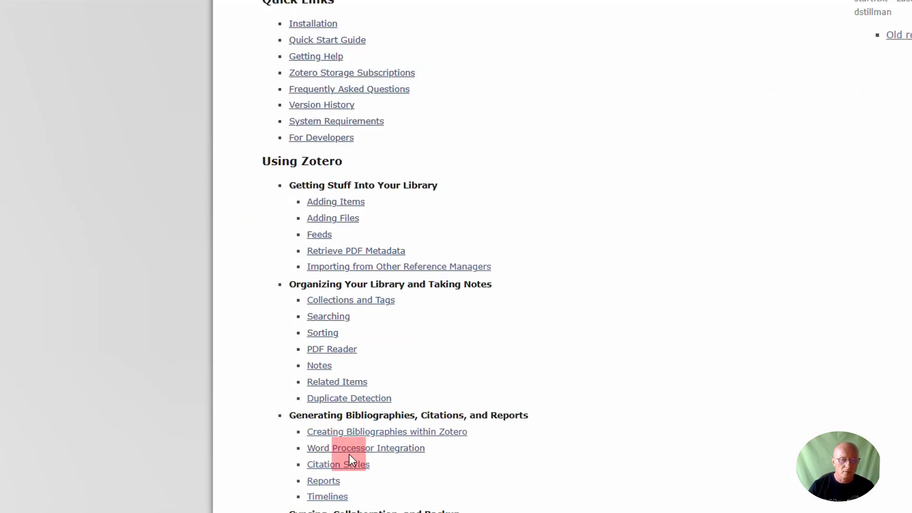
{"action": "left_click", "coordinate": [408, 450]}
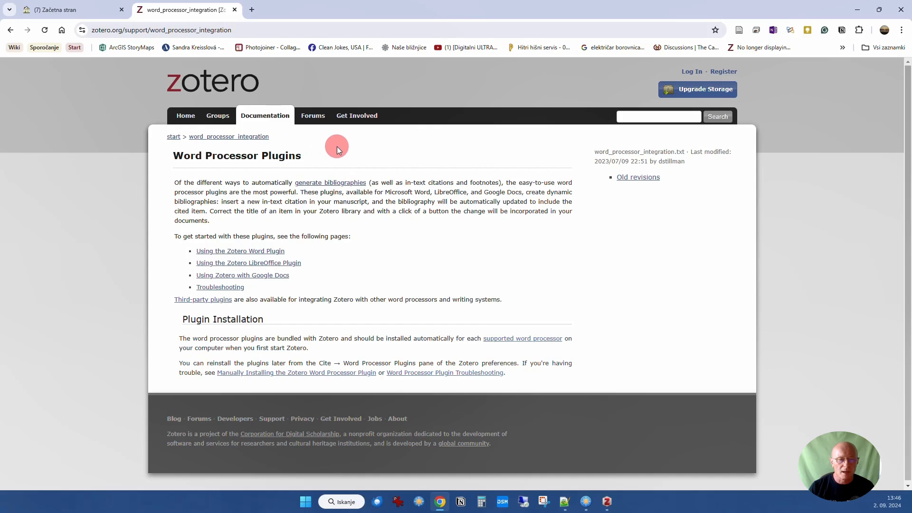
- Open the Zotero Groups page and look through what groups offer
{"action": "left_click", "coordinate": [220, 118]}
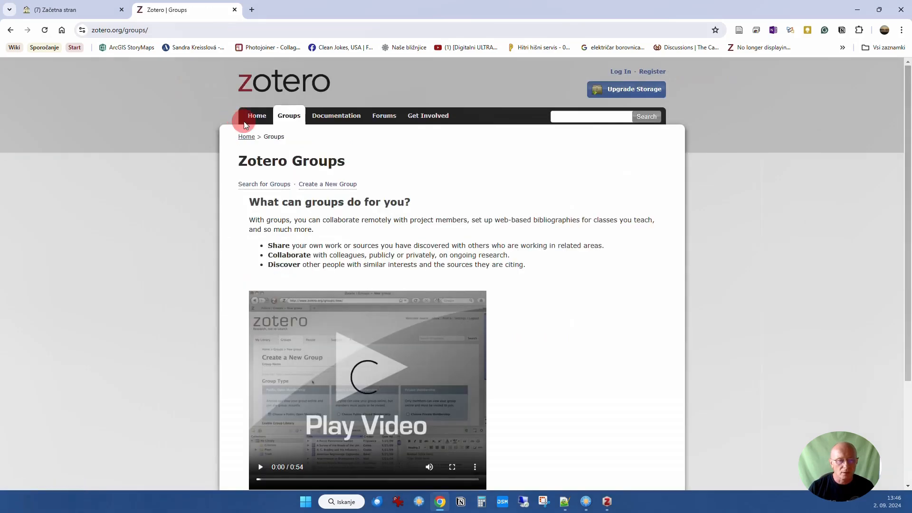
{"action": "scroll", "coordinate": [514, 229], "scroll_direction": "down", "scroll_amount": 3}
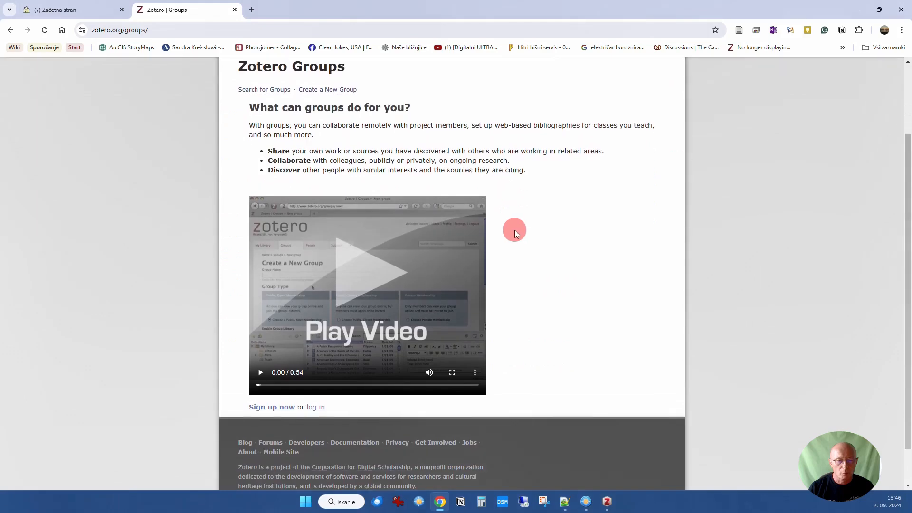
{"action": "scroll", "coordinate": [576, 222], "scroll_direction": "up", "scroll_amount": 3}
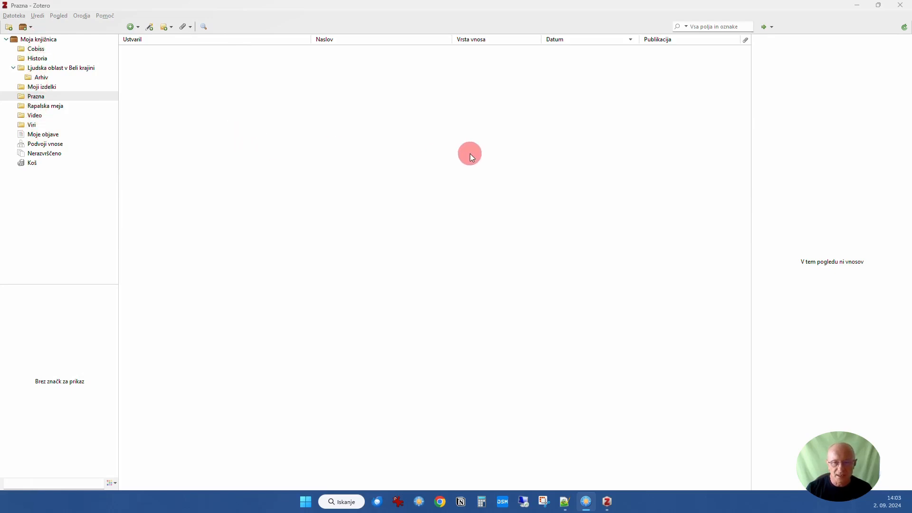
- Switch to the Zotero desktop application and open its settings (Nastavitve)
{"action": "left_click", "coordinate": [186, 290]}
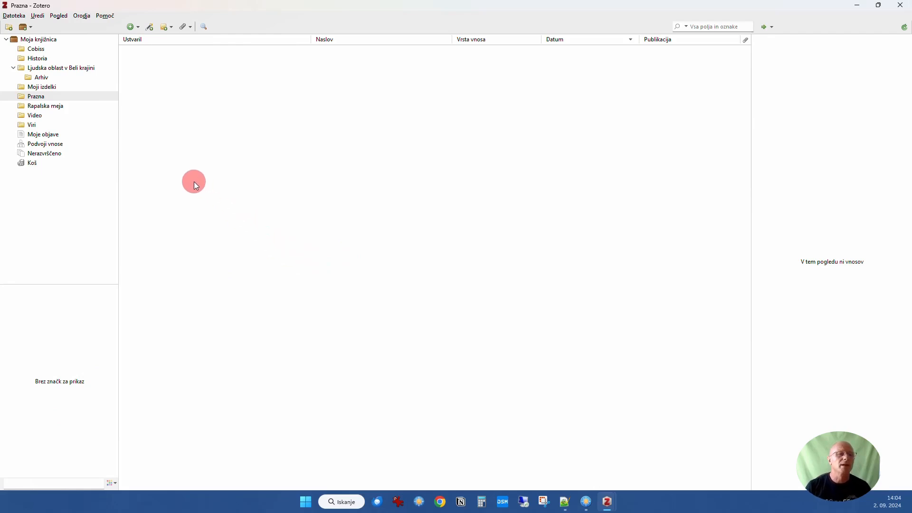
{"action": "left_click", "coordinate": [79, 14]}
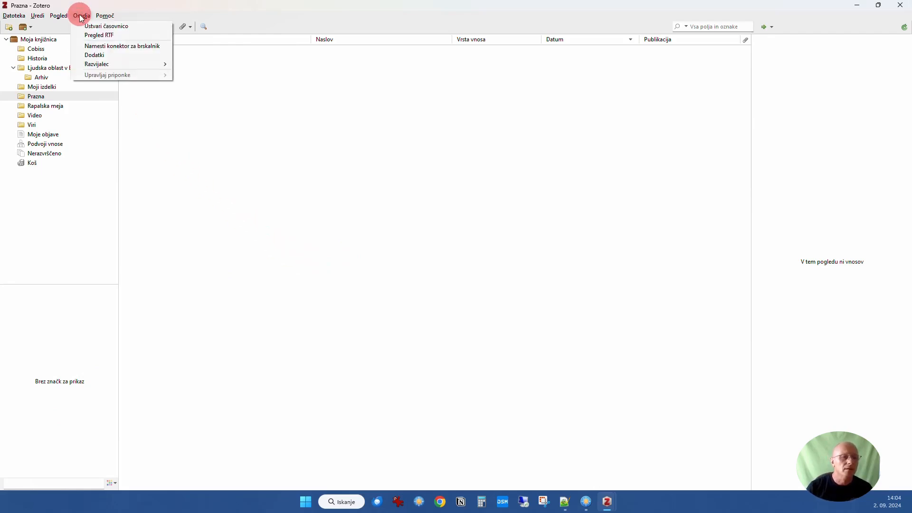
{"action": "mouse_move", "coordinate": [59, 17]}
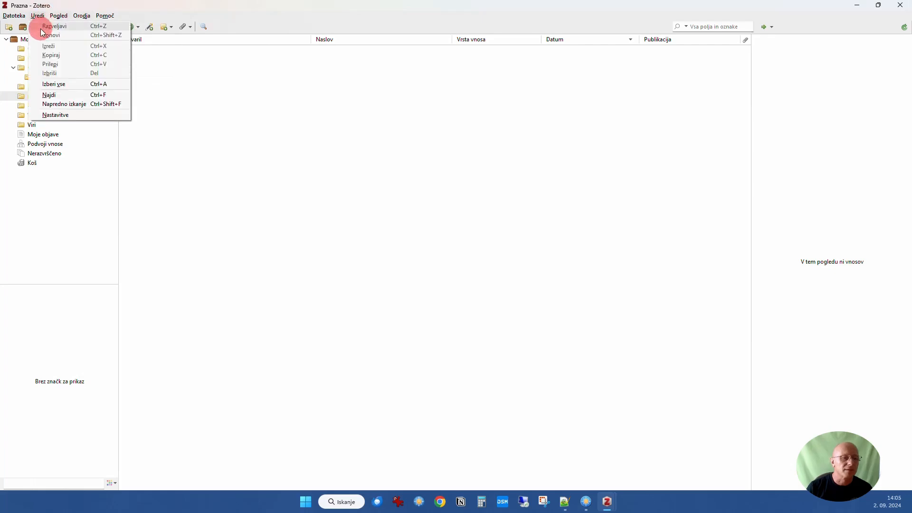
{"action": "left_click", "coordinate": [47, 115]}
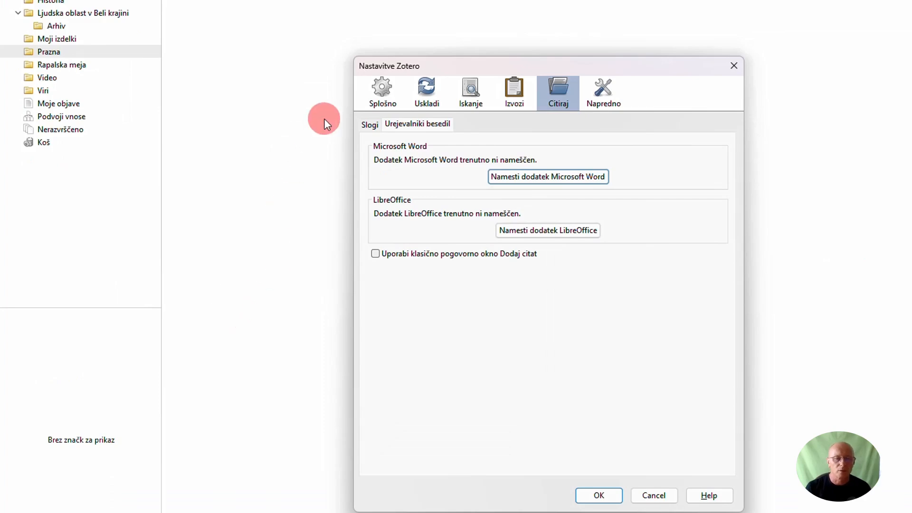
- Examine the general (Splošno), synchronization (Uskladi) with its reset options, and search (Iskanje) settings
{"action": "left_click", "coordinate": [375, 93]}
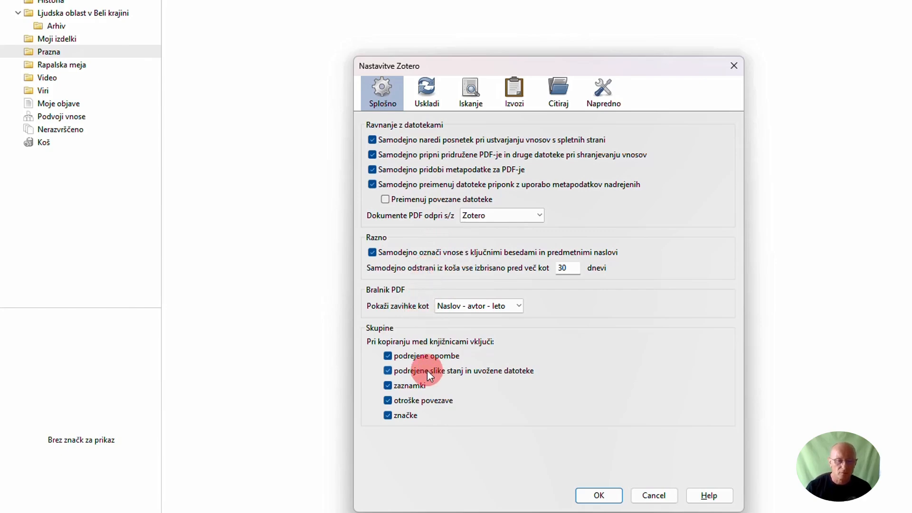
{"action": "left_click", "coordinate": [417, 89]}
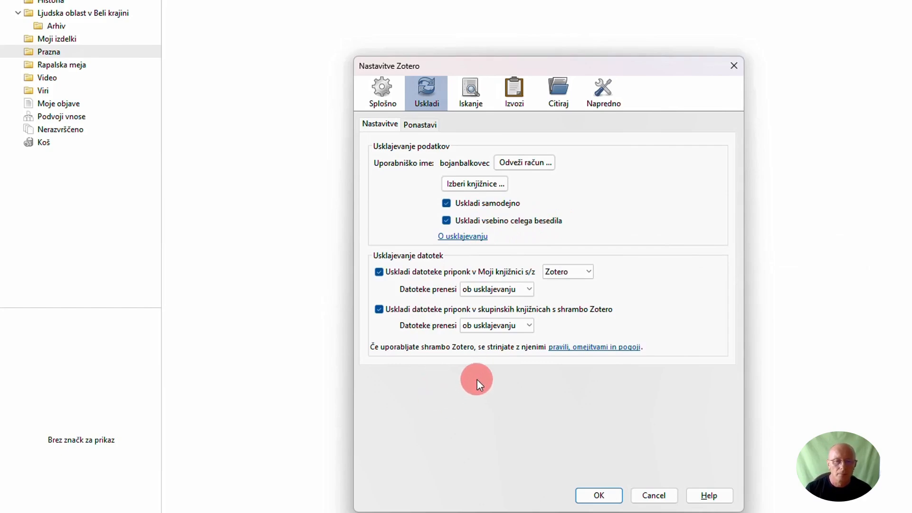
{"action": "left_click", "coordinate": [420, 128]}
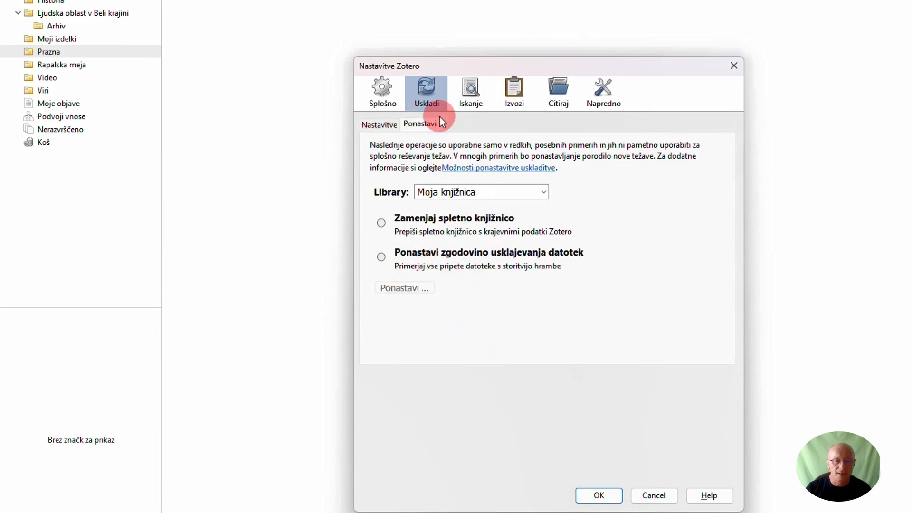
{"action": "left_click", "coordinate": [467, 90]}
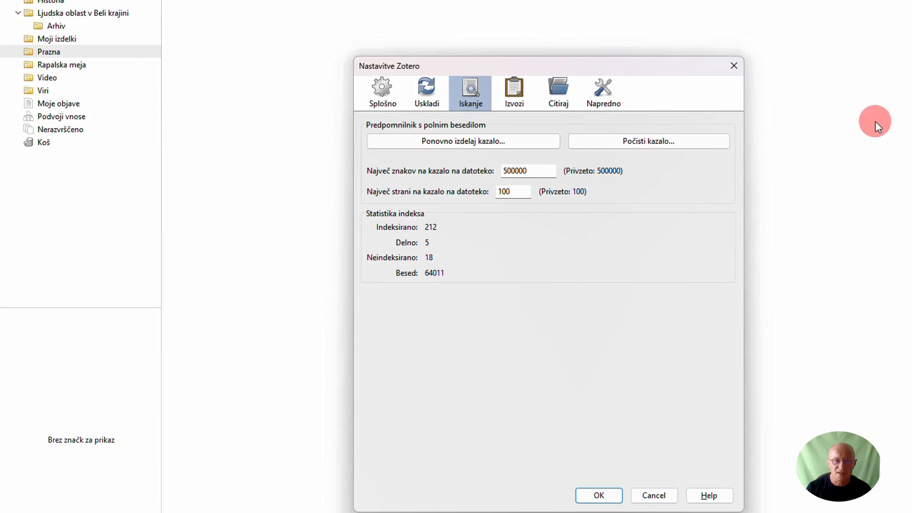
- Examine the export (Izvozi) settings and the citation styles available as the Quick Copy item format
{"action": "left_click", "coordinate": [515, 87]}
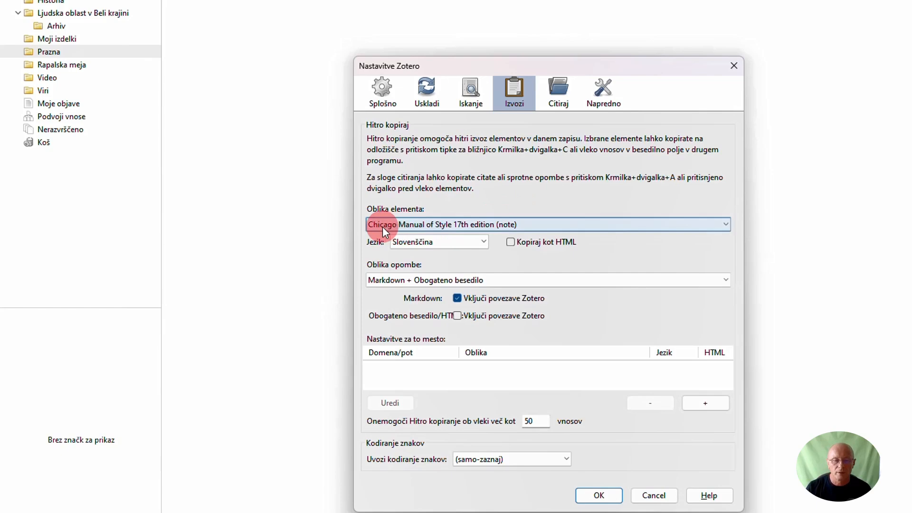
{"action": "left_click", "coordinate": [480, 227]}
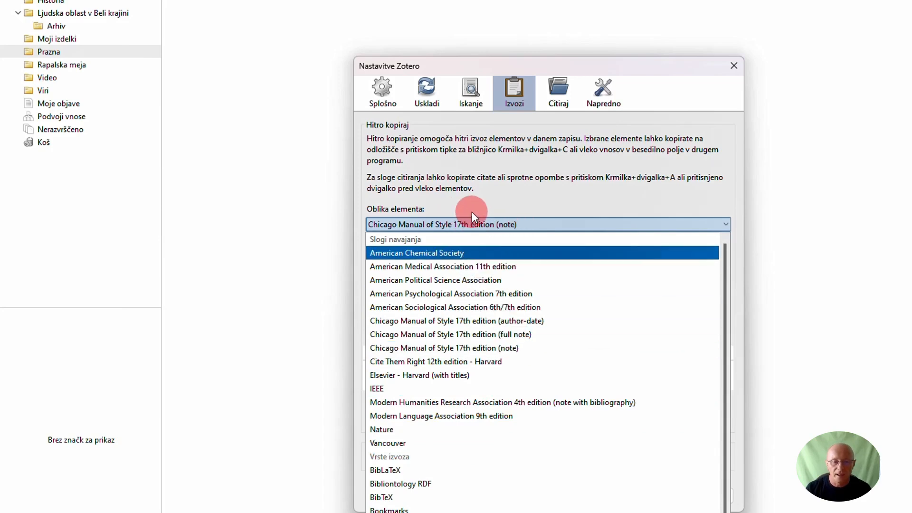
{"action": "left_click", "coordinate": [484, 204]}
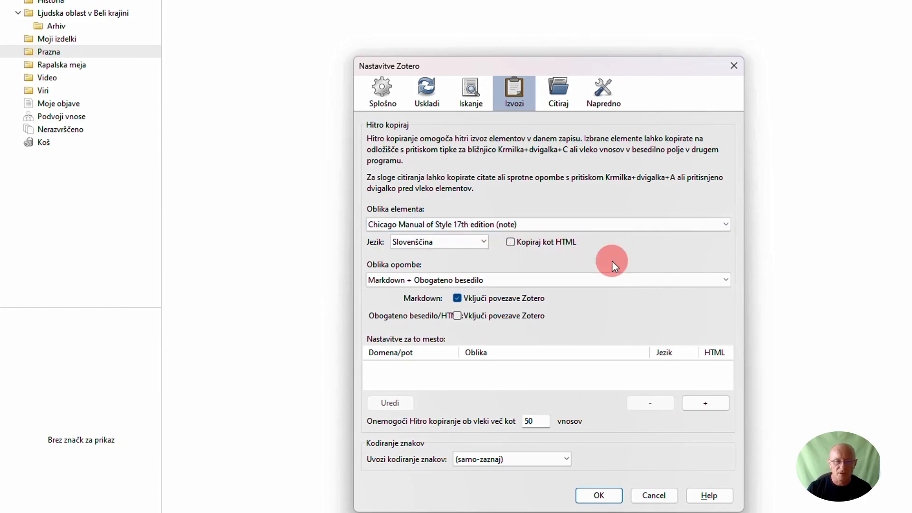
- Examine the citation (Citiraj) settings, covering the installed styles and the word processor add-ins
{"action": "left_click", "coordinate": [554, 94]}
{"action": "left_click", "coordinate": [366, 125]}
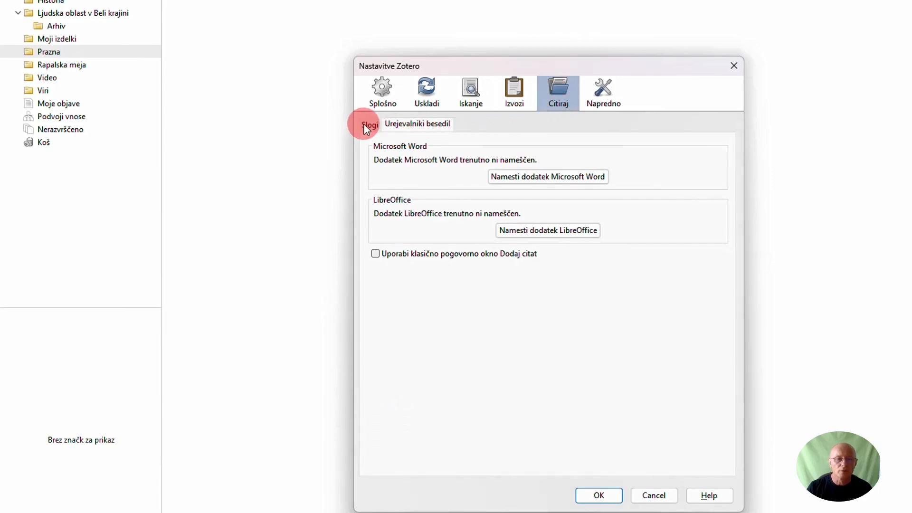
{"action": "left_click", "coordinate": [375, 123]}
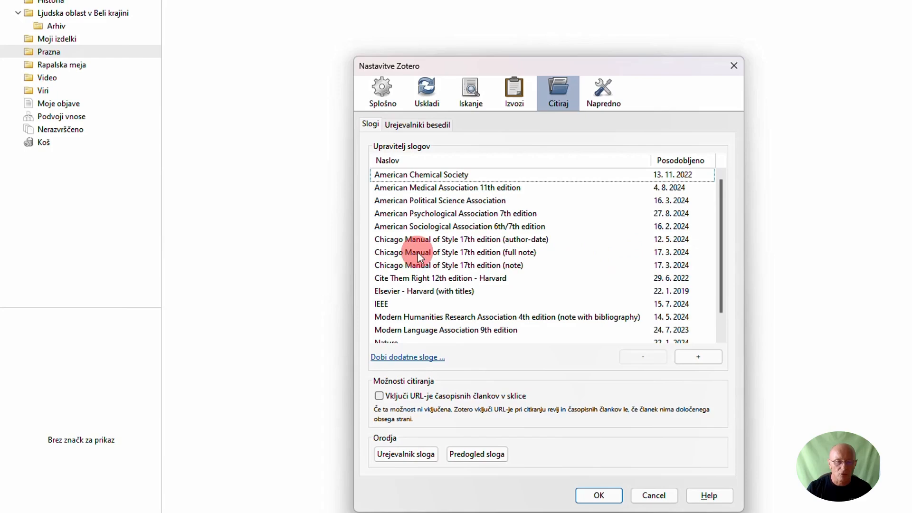
{"action": "scroll", "coordinate": [549, 264], "scroll_direction": "down", "scroll_amount": 1}
{"action": "scroll", "coordinate": [551, 262], "scroll_direction": "up", "scroll_amount": 1}
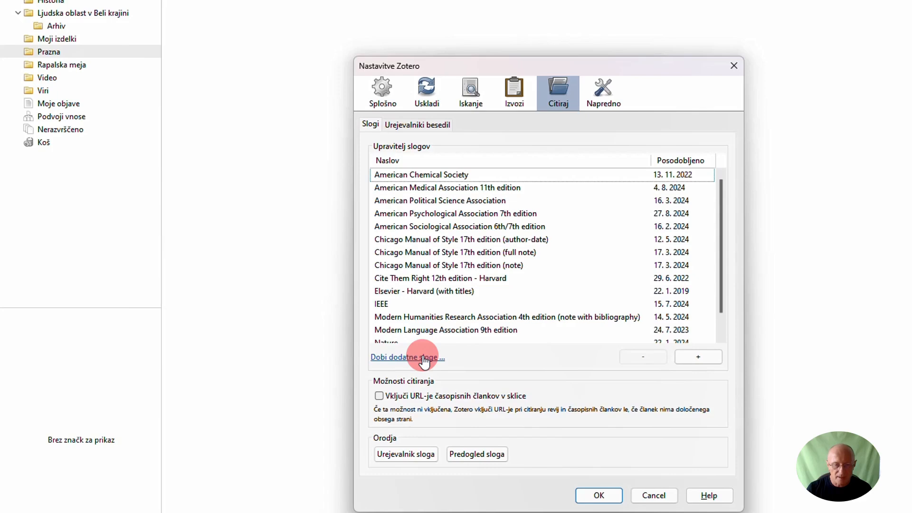
{"action": "left_click", "coordinate": [416, 127]}
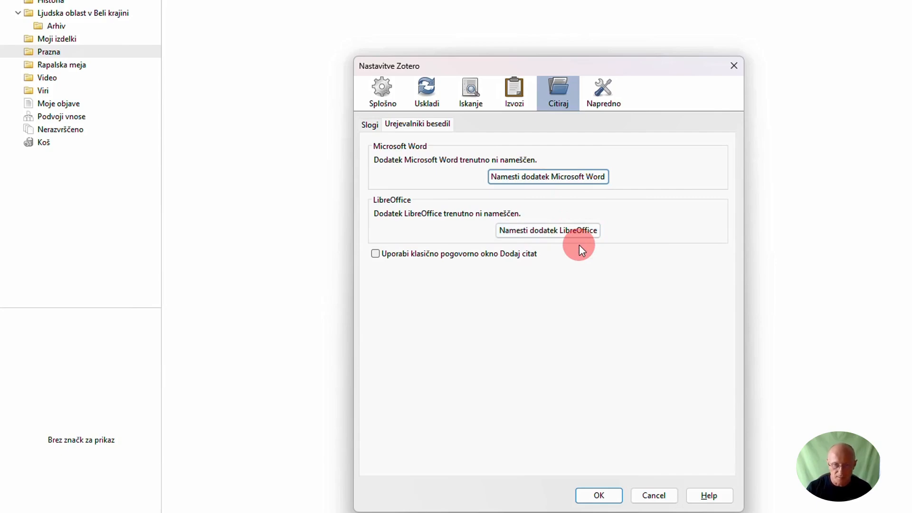
- Examine the advanced (Napredno) settings for files and folders, general options, shortcuts and feeds, and leave the settings without saving
{"action": "left_click", "coordinate": [602, 89]}
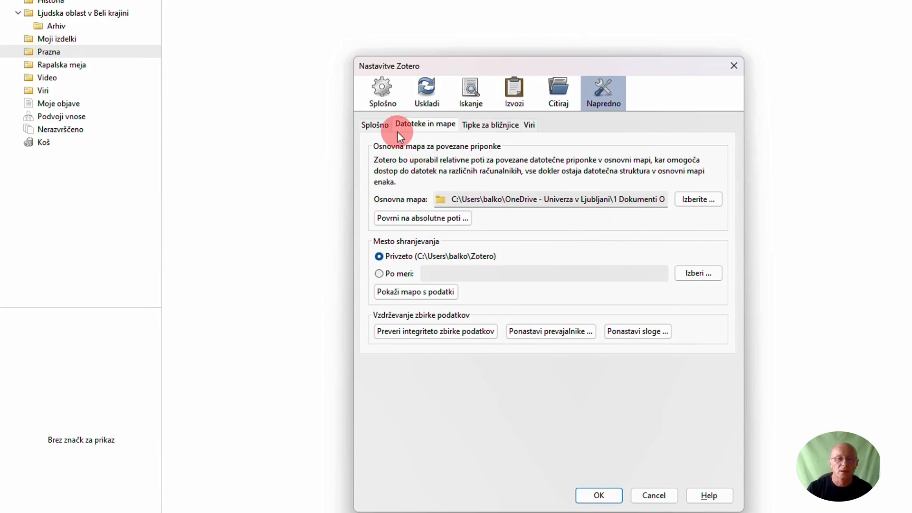
{"action": "left_click", "coordinate": [375, 124]}
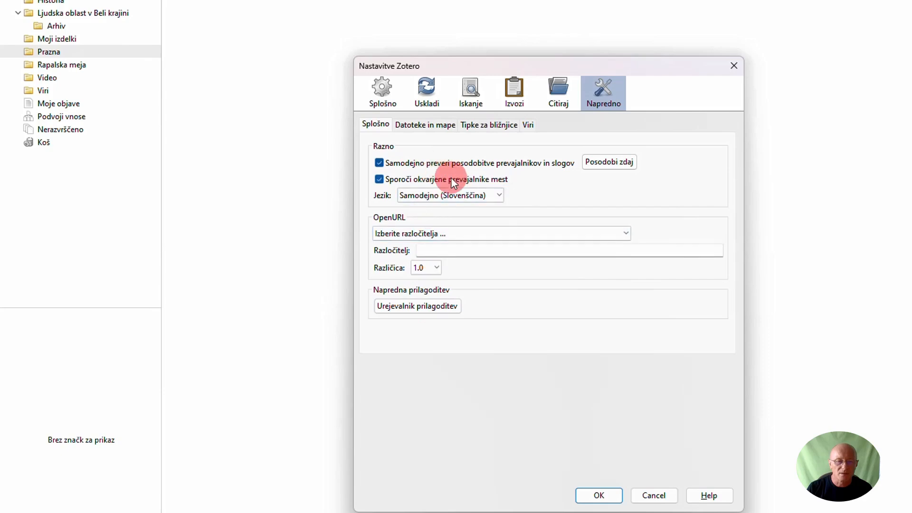
{"action": "left_click", "coordinate": [484, 125]}
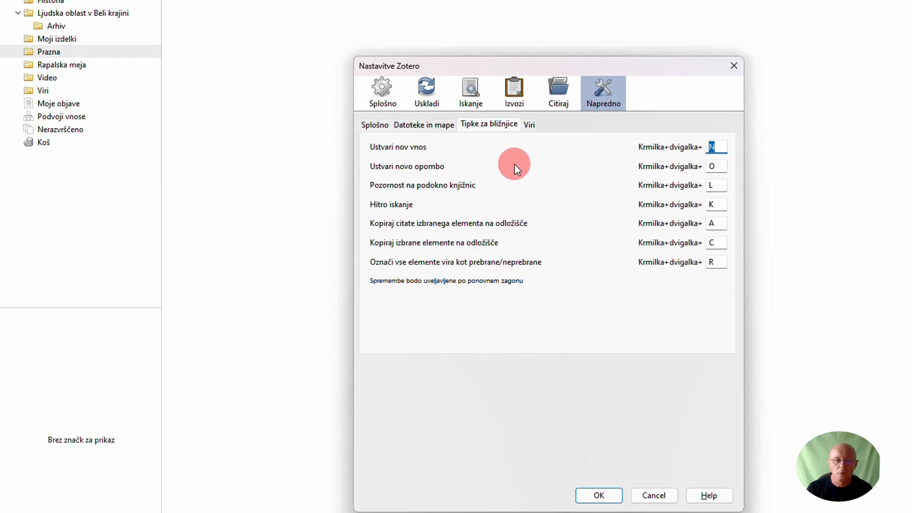
{"action": "left_click", "coordinate": [528, 125]}
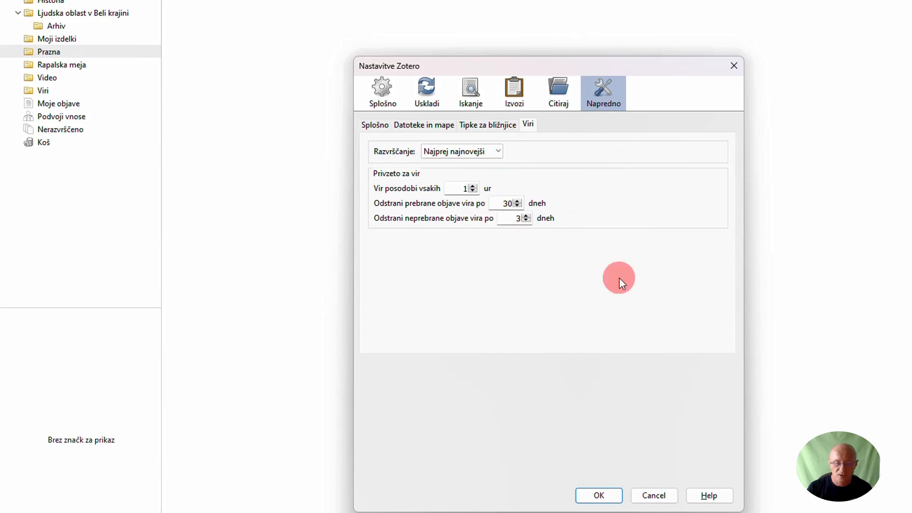
{"action": "left_click", "coordinate": [653, 496]}
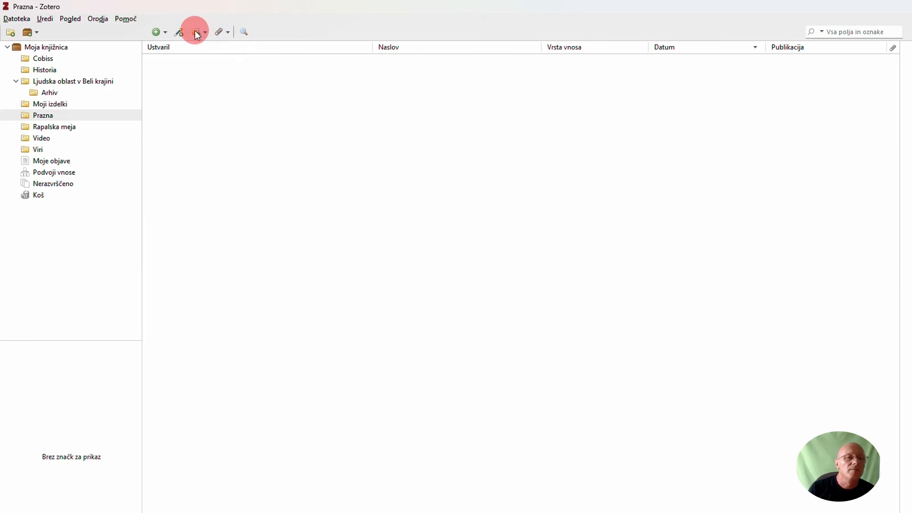
- Look over the item types offered for a new entry in the Prazna collection
{"action": "left_click", "coordinate": [165, 33]}
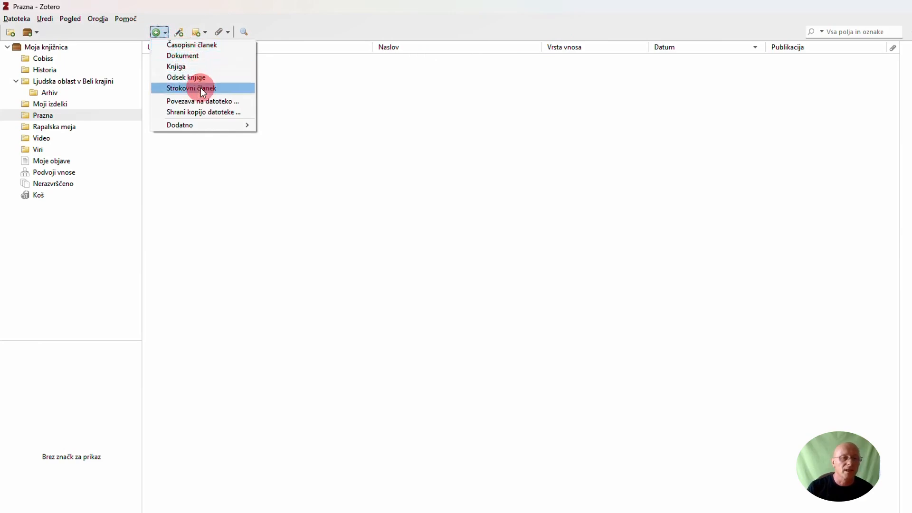
{"action": "mouse_move", "coordinate": [207, 127]}
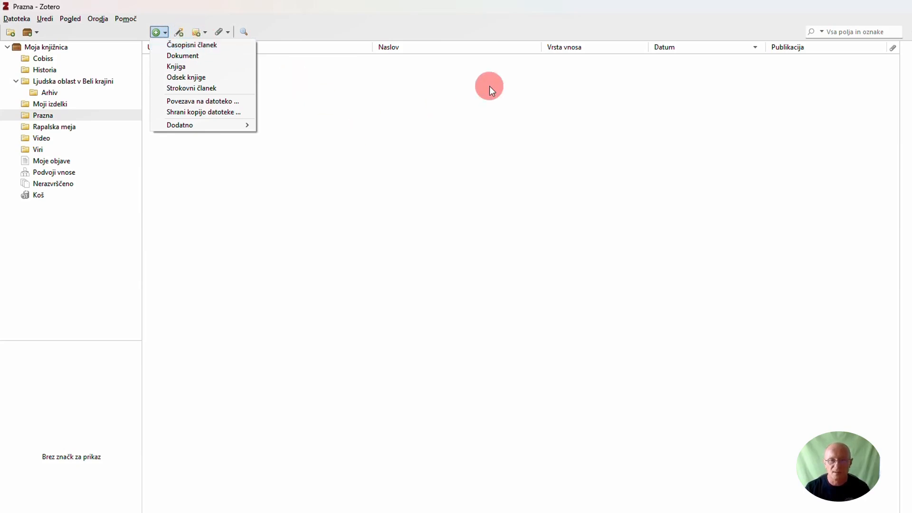
- Sort the item list by Vrsta vnosa and reverse its sort direction
{"action": "left_click", "coordinate": [594, 47]}
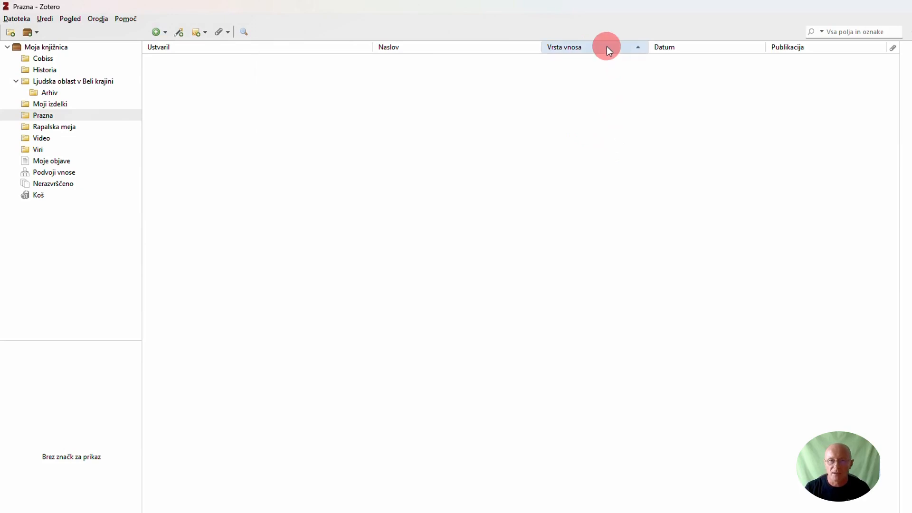
{"action": "left_click", "coordinate": [638, 47]}
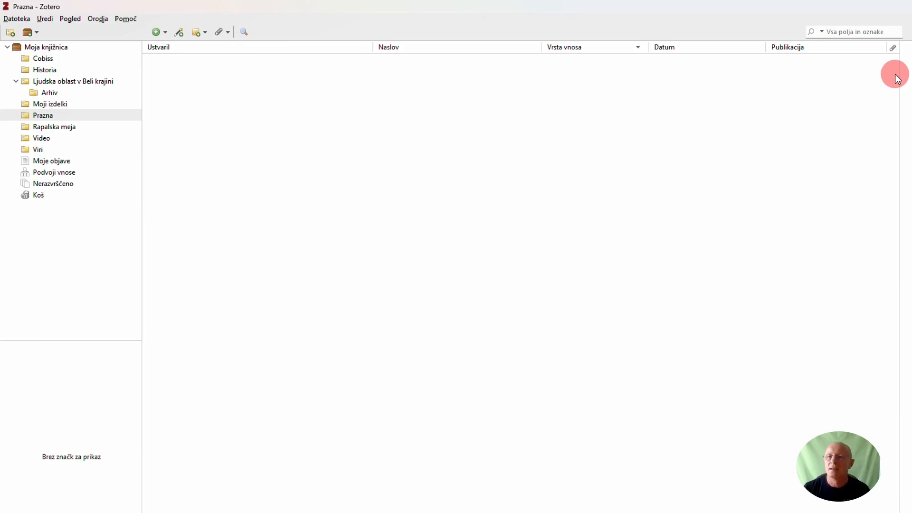
- Show the scope options of the quick search for library items
{"action": "left_click", "coordinate": [851, 32]}
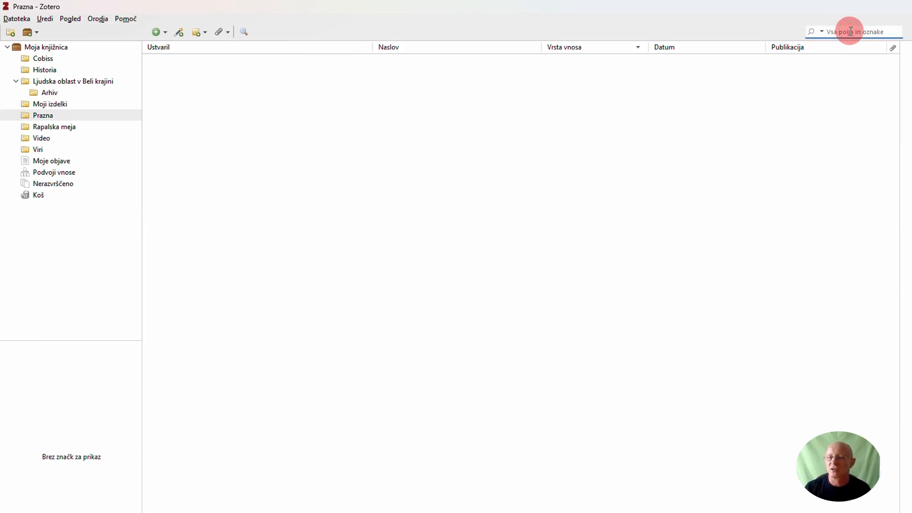
{"action": "left_click", "coordinate": [822, 32]}
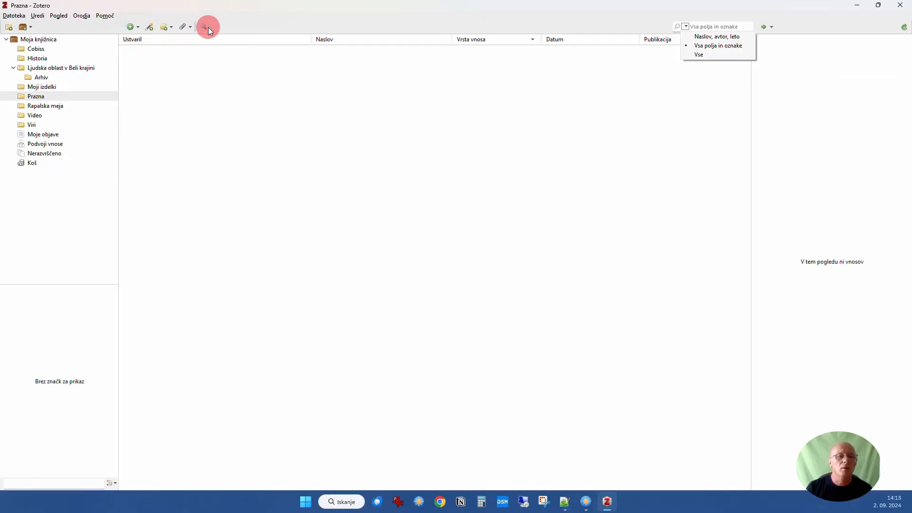
- Create a new entry of the additional item type Pismo in the Prazna collection
{"action": "left_click", "coordinate": [137, 29]}
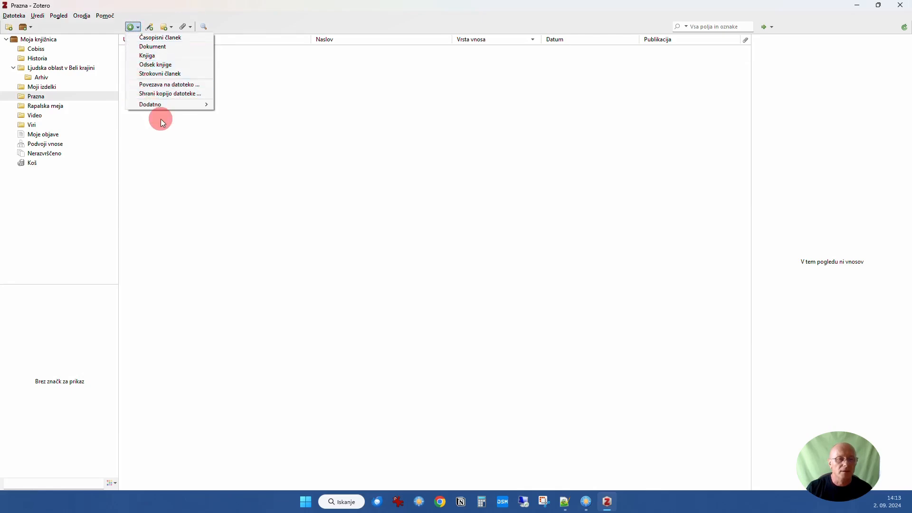
{"action": "mouse_move", "coordinate": [168, 105]}
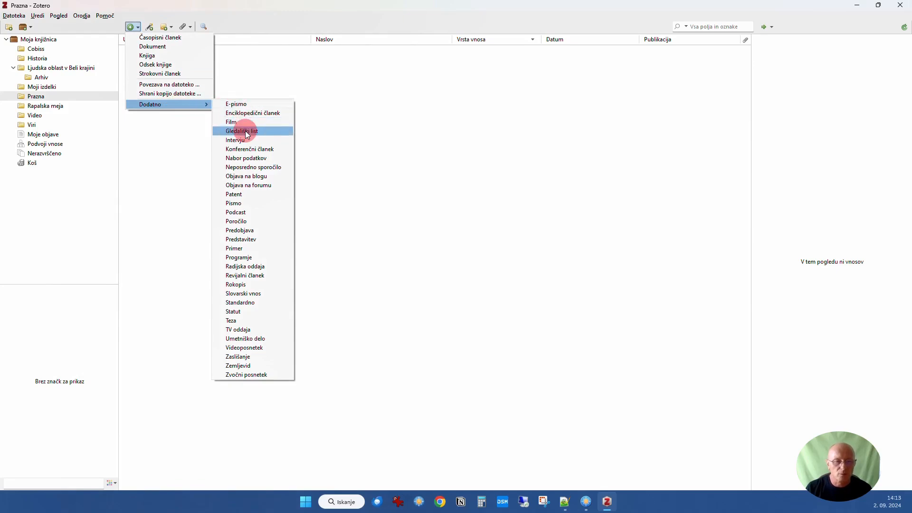
{"action": "left_click", "coordinate": [244, 204]}
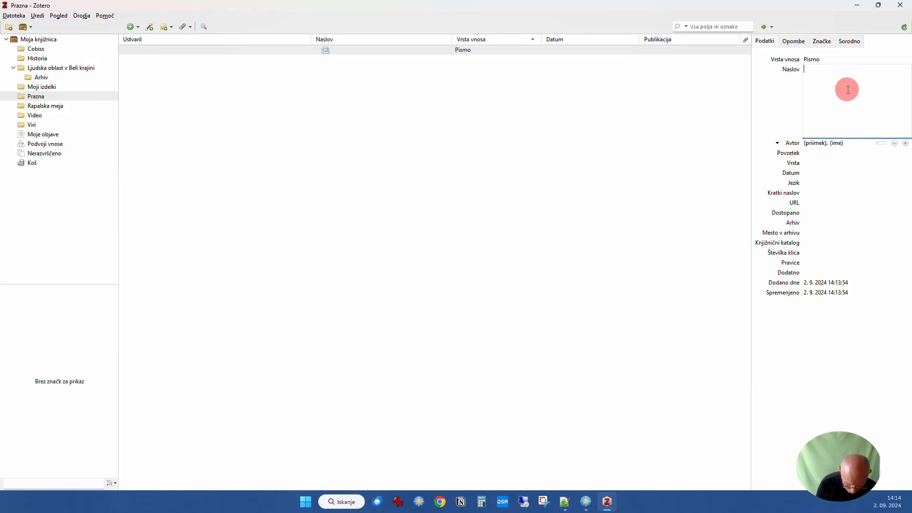
- Title the new letter entry "Pismo Ivana Cankarja materi"
{"action": "type", "text": "Pismo"}
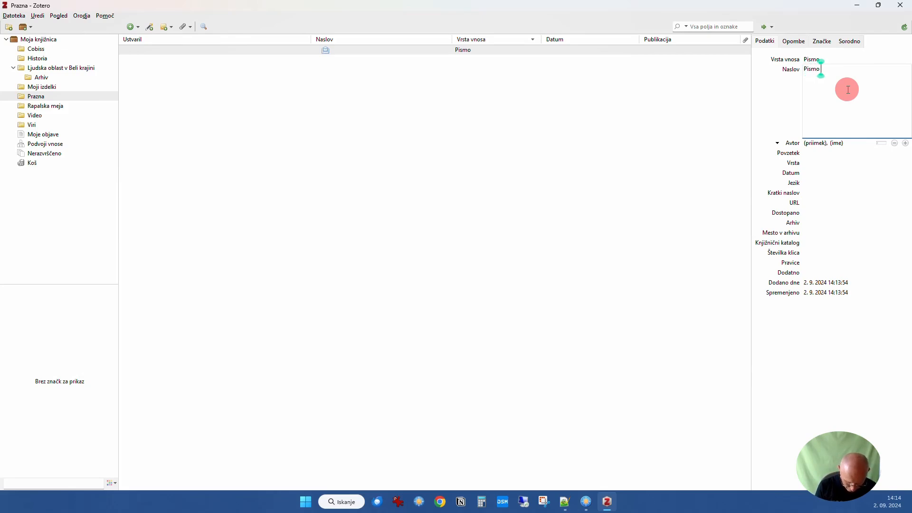
{"action": "type", "text": " materi"}
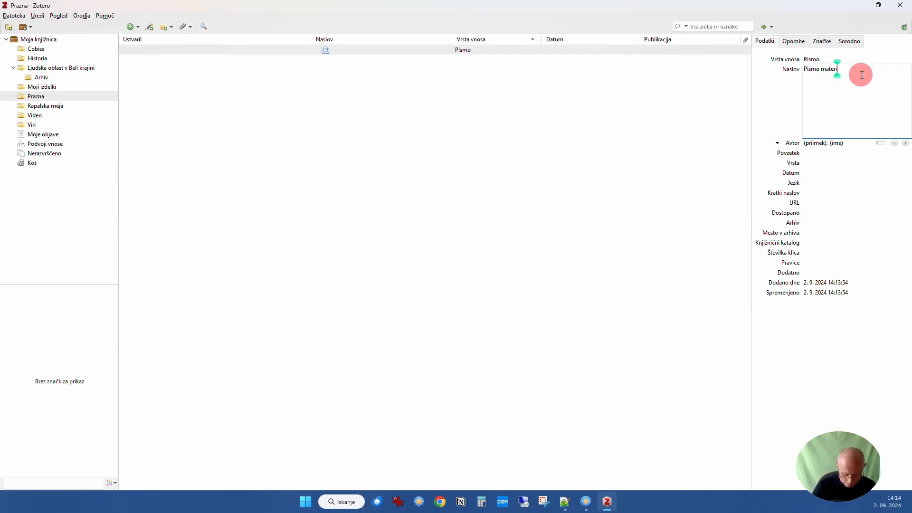
{"action": "left_click", "coordinate": [822, 70]}
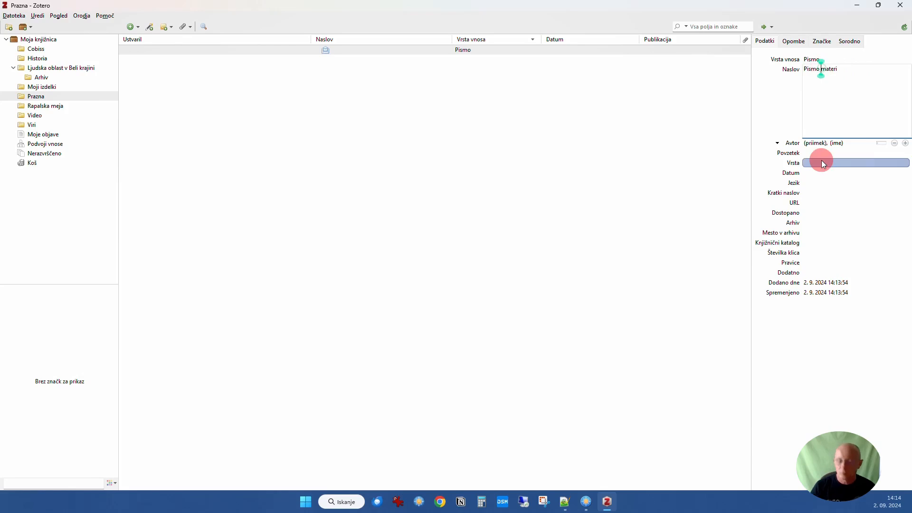
{"action": "type", "text": "Ivana"}
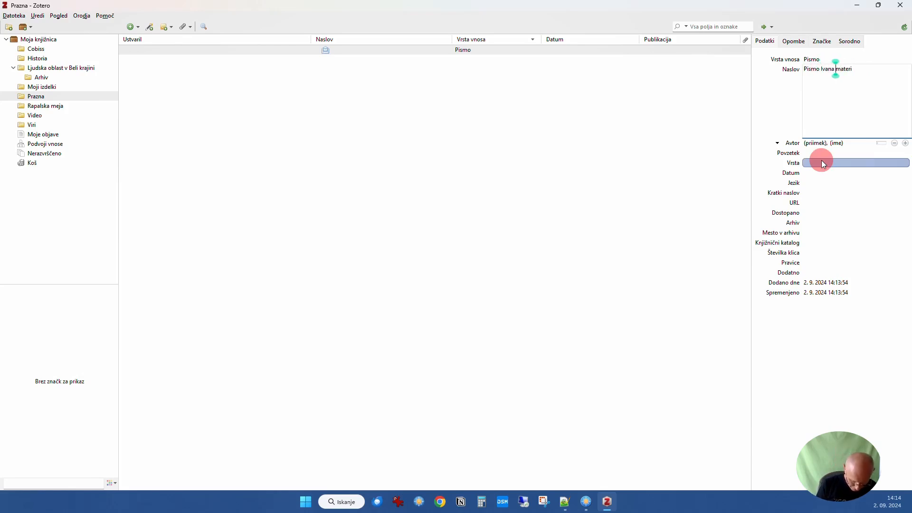
{"action": "type", "text": " Cankarja"}
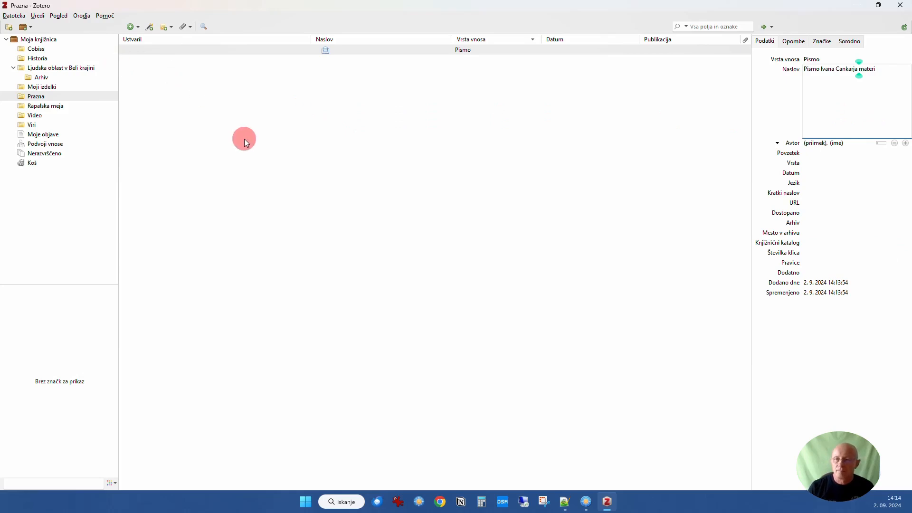
{"action": "left_click", "coordinate": [438, 171]}
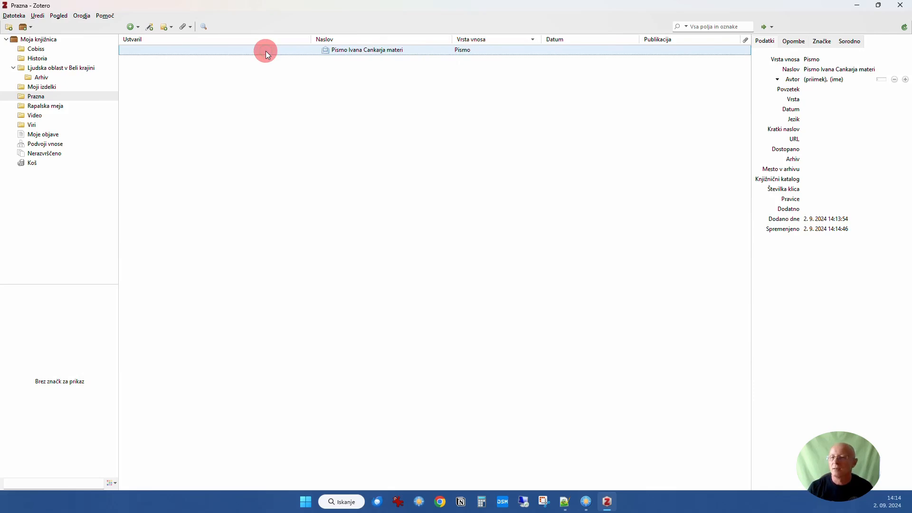
- Set the letter's author to Ivan Cankar and its date to 17. 5. 1899
{"action": "left_click", "coordinate": [814, 80]}
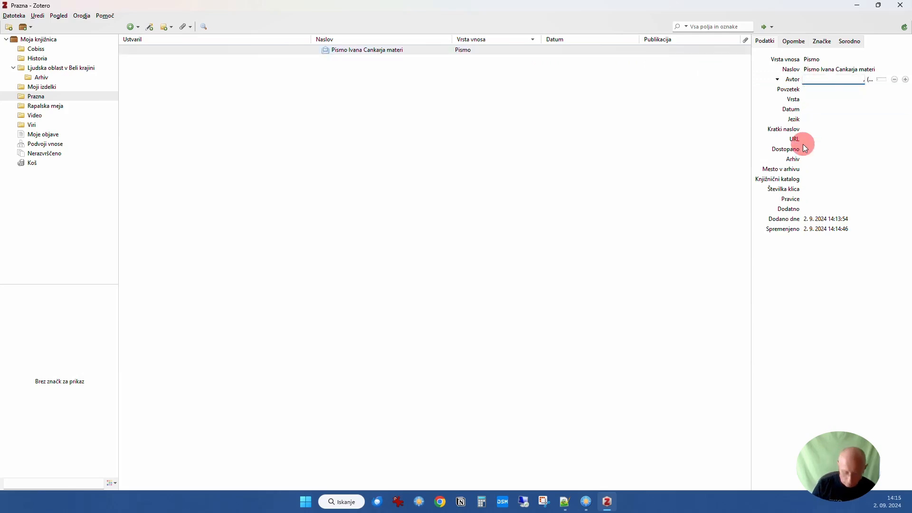
{"action": "type", "text": "Ivan"}
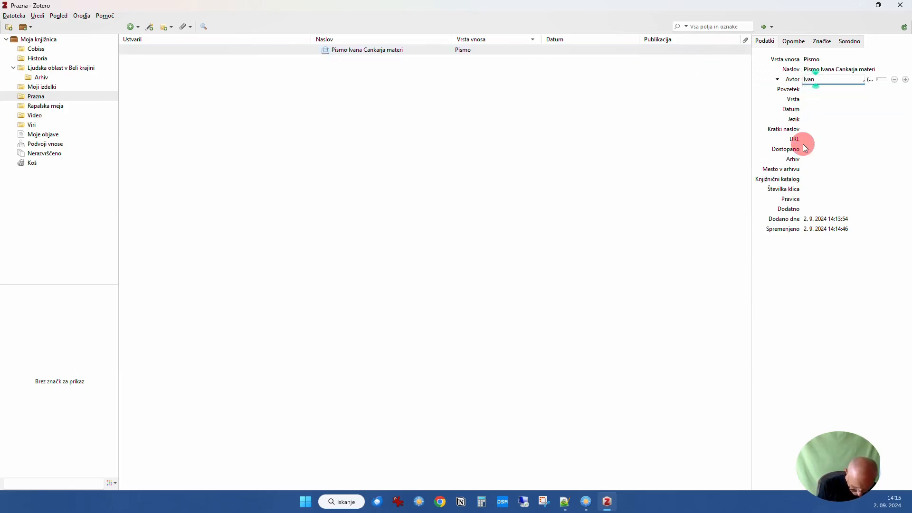
{"action": "type", "text": " Cankar"}
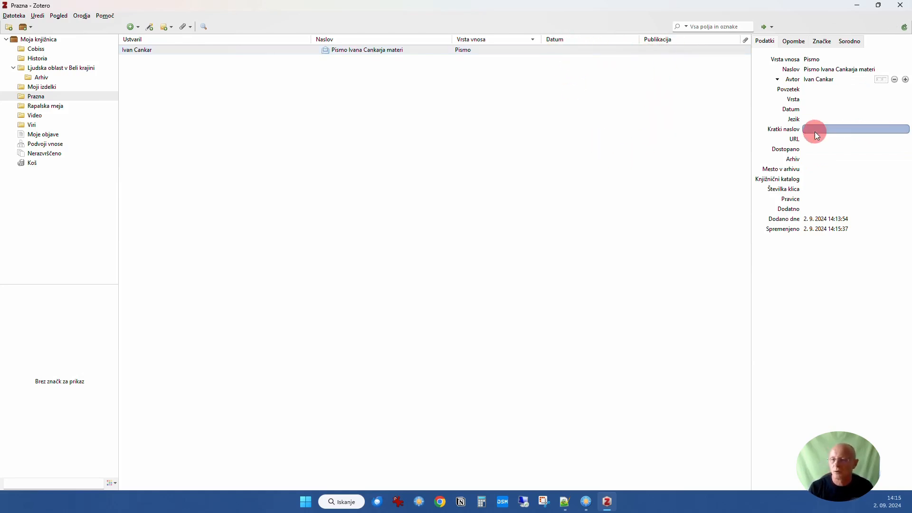
{"action": "left_click", "coordinate": [825, 109]}
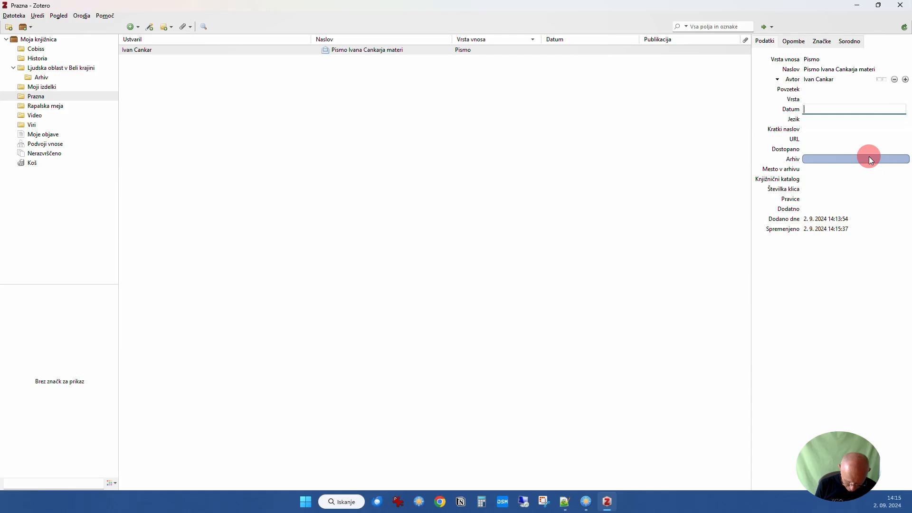
{"action": "type", "text": "17."}
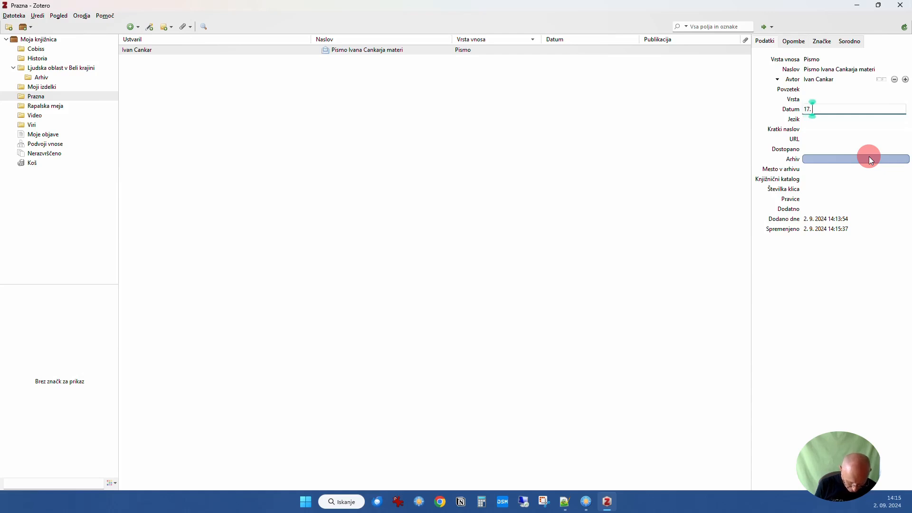
{"action": "type", "text": " 5. 1"}
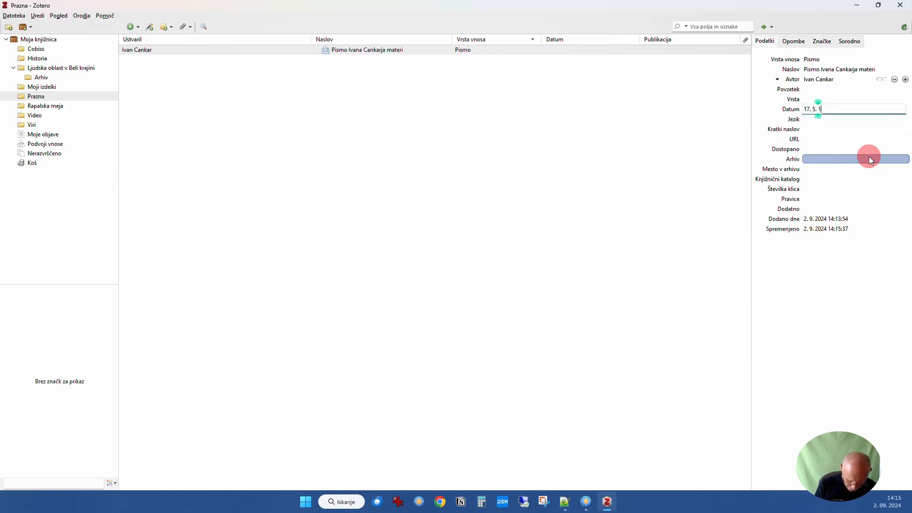
{"action": "type", "text": "899"}
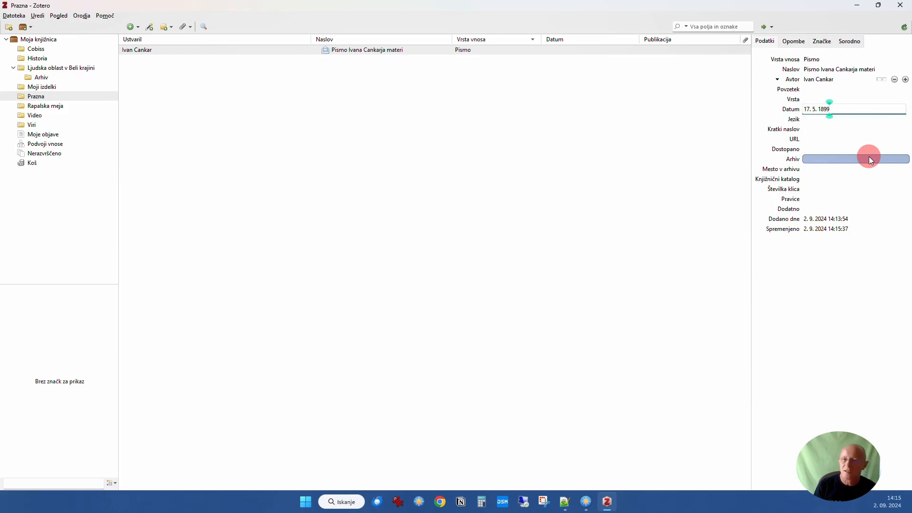
{"action": "left_click", "coordinate": [870, 138]}
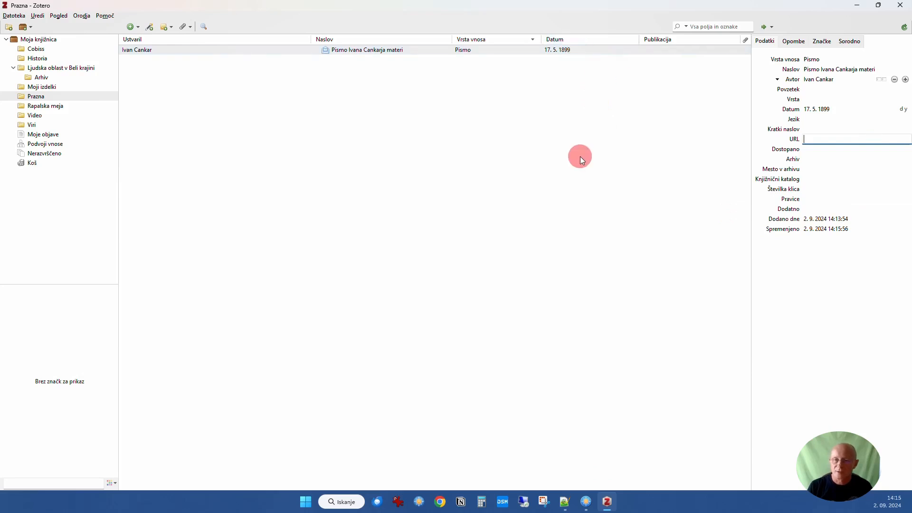
{"action": "left_click", "coordinate": [150, 29]}
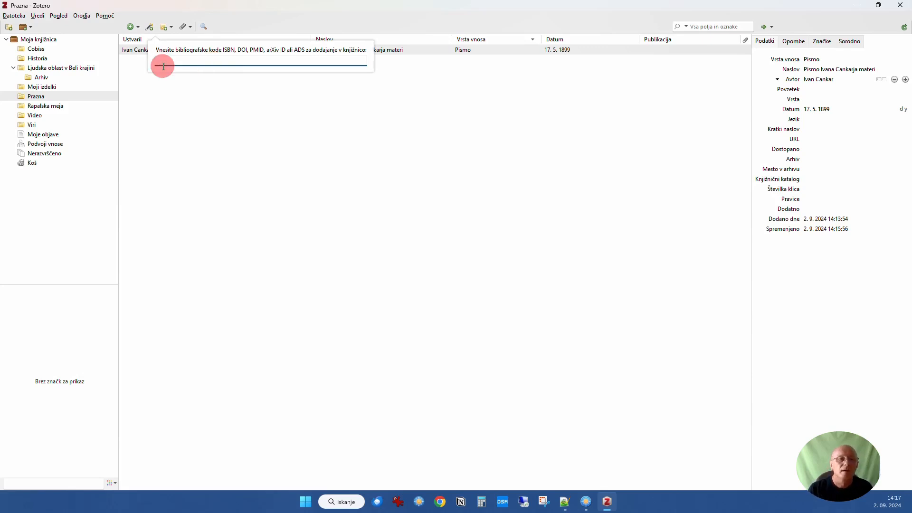
{"action": "key", "text": "ctrl+v"}
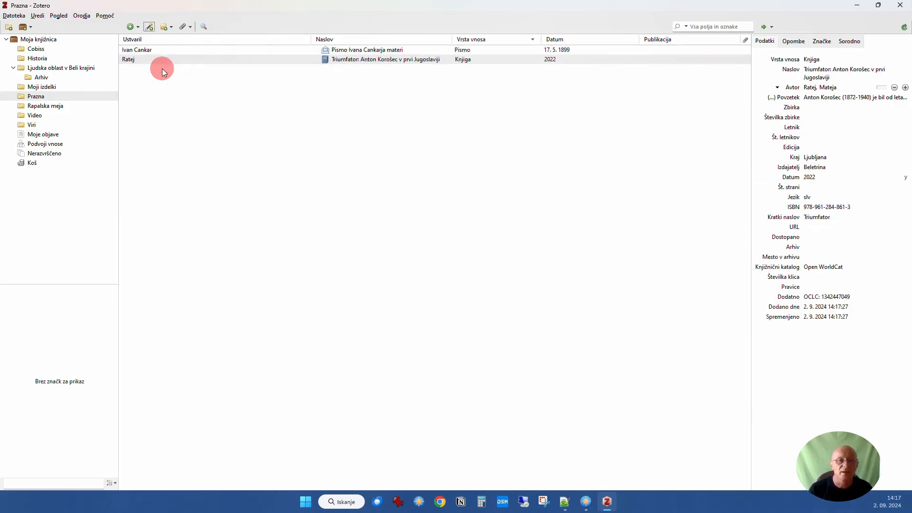
{"action": "left_click", "coordinate": [828, 61]}
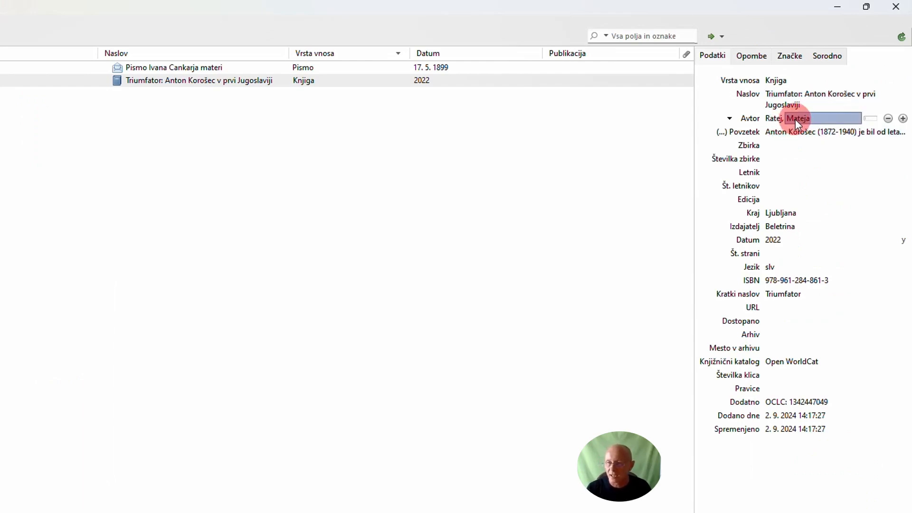
{"action": "left_click", "coordinate": [825, 133]}
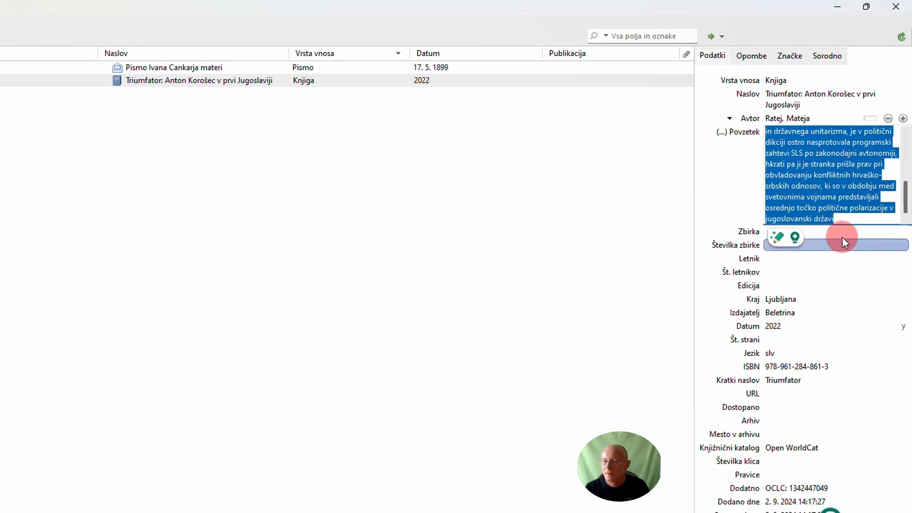
{"action": "left_click", "coordinate": [737, 191]}
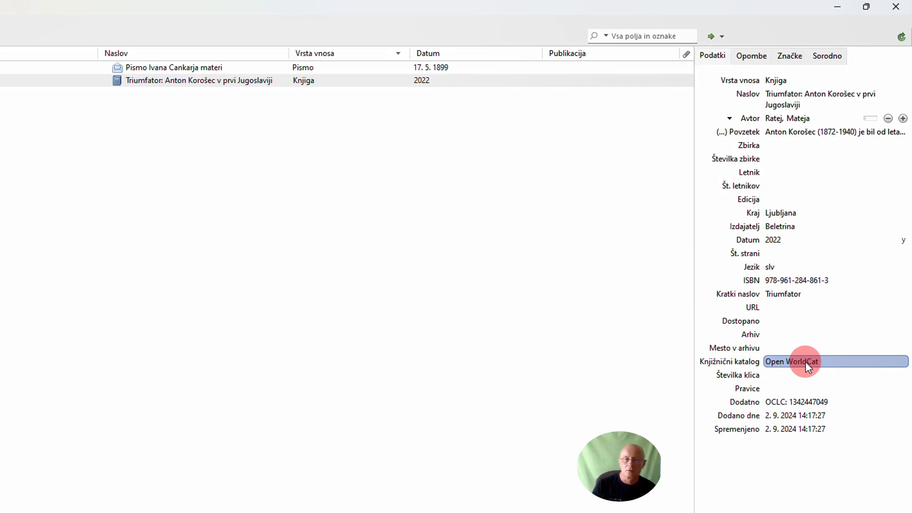
{"action": "left_click", "coordinate": [529, 247]}
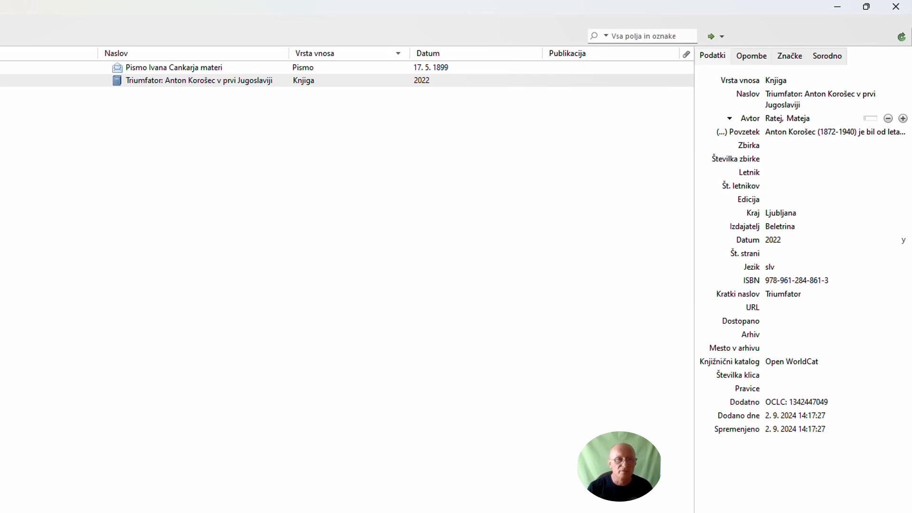
- Switch to Chrome, search the web for "zgodovinski časopis" in a new tab and open the journal's own website
{"action": "left_click", "coordinate": [149, 29]}
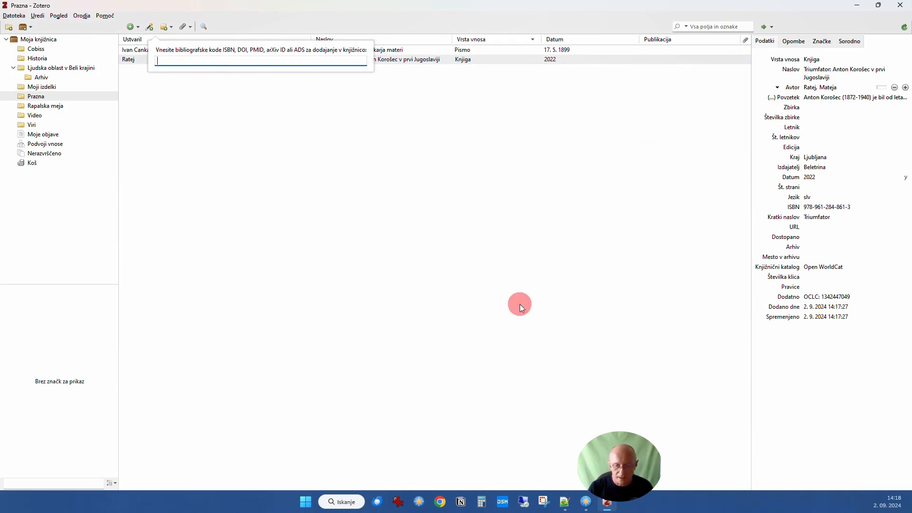
{"action": "left_click", "coordinate": [441, 502]}
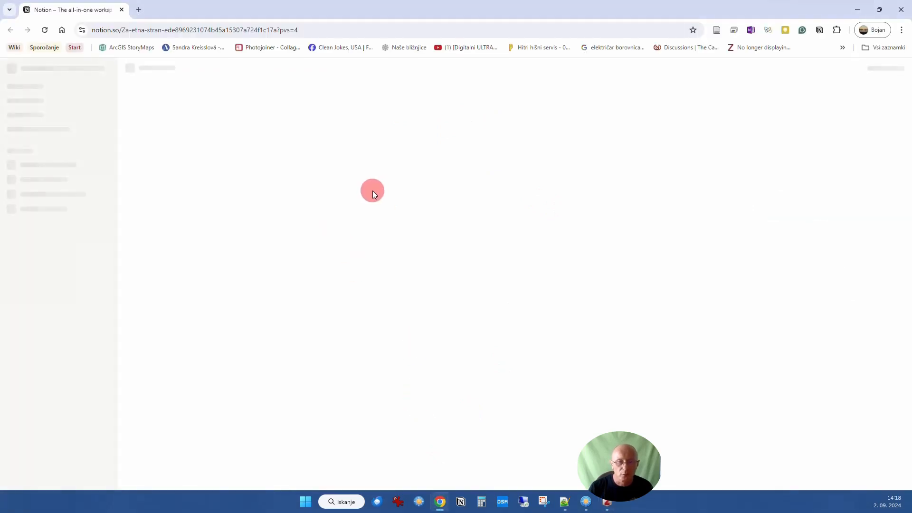
{"action": "left_click", "coordinate": [140, 8]}
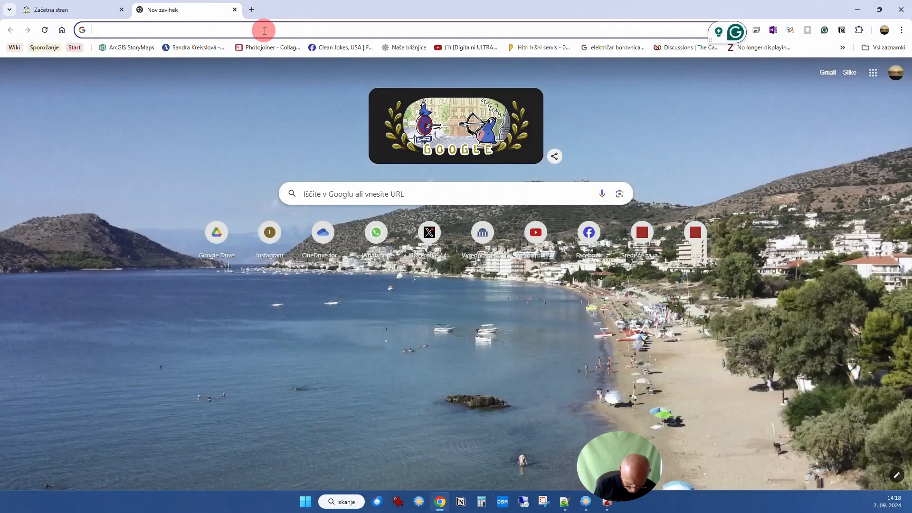
{"action": "type", "text": "zgodovinski časopi"}
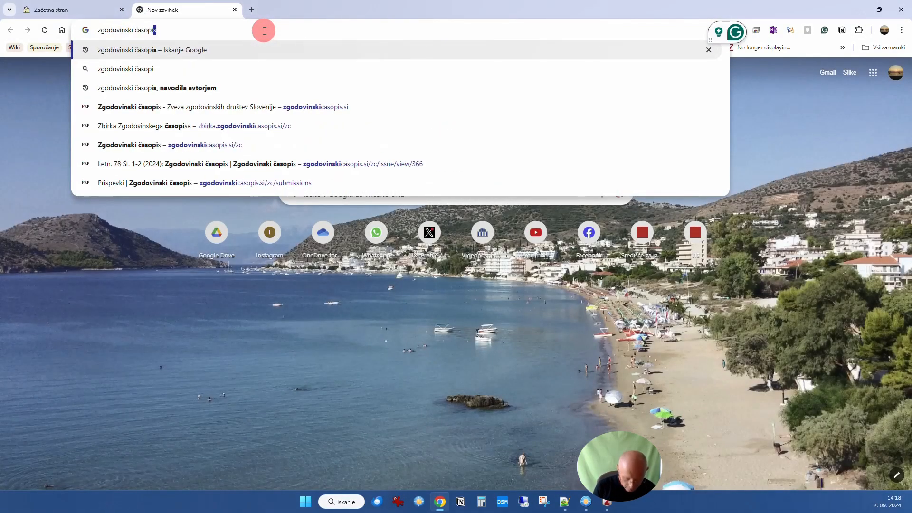
{"action": "key", "text": "Return"}
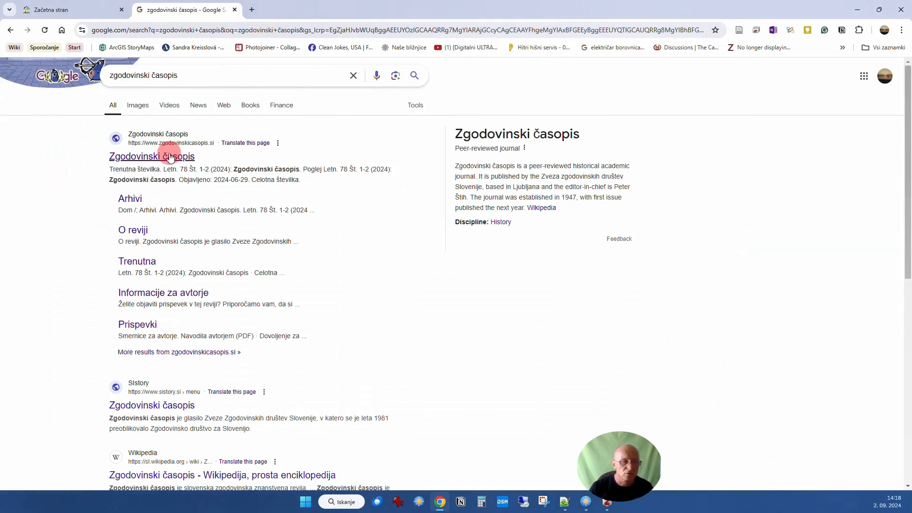
{"action": "left_click", "coordinate": [171, 158]}
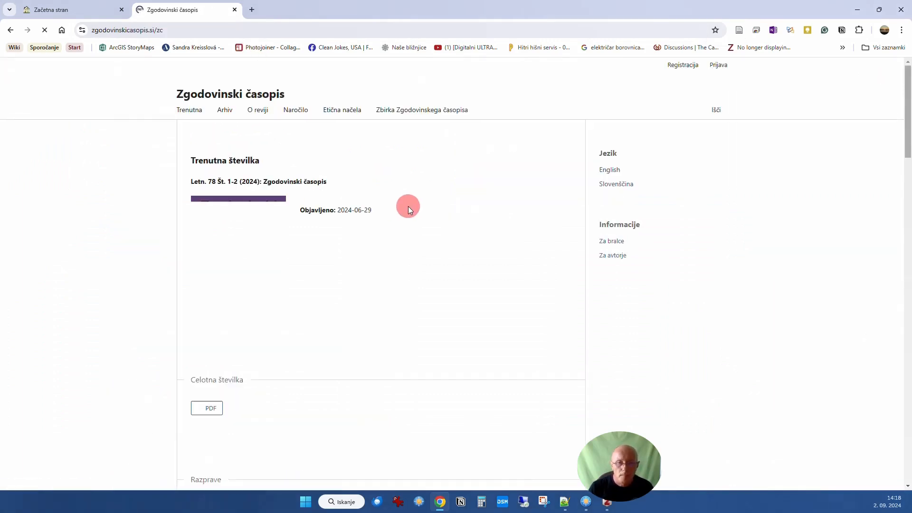
{"action": "scroll", "coordinate": [444, 185], "scroll_direction": "down", "scroll_amount": 2}
{"action": "scroll", "coordinate": [458, 184], "scroll_direction": "up", "scroll_amount": 2}
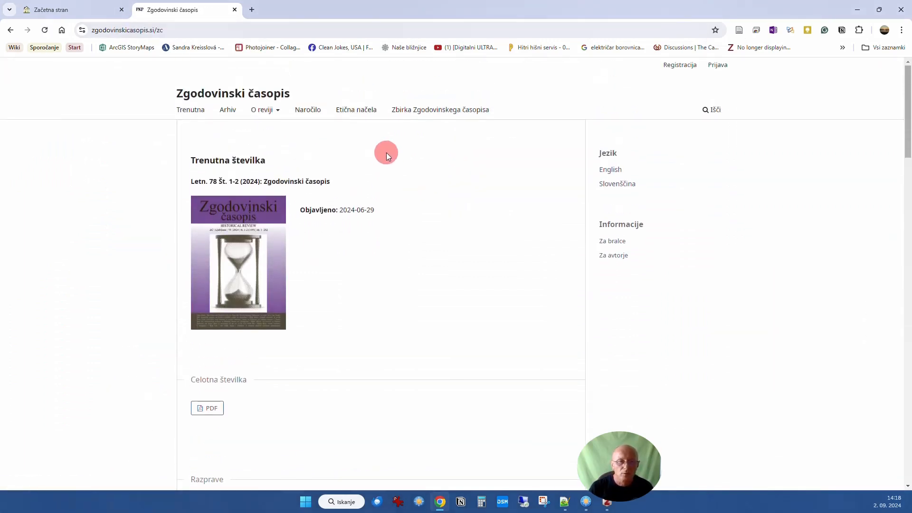
- From the journal's archive, open issue Letn. 77 Št. 1-2 (2023) and its first article, "Sporazum med gradeškim in oglejskim patriarhatom"
{"action": "left_click", "coordinate": [221, 111]}
{"action": "scroll", "coordinate": [478, 206], "scroll_direction": "down", "scroll_amount": 5}
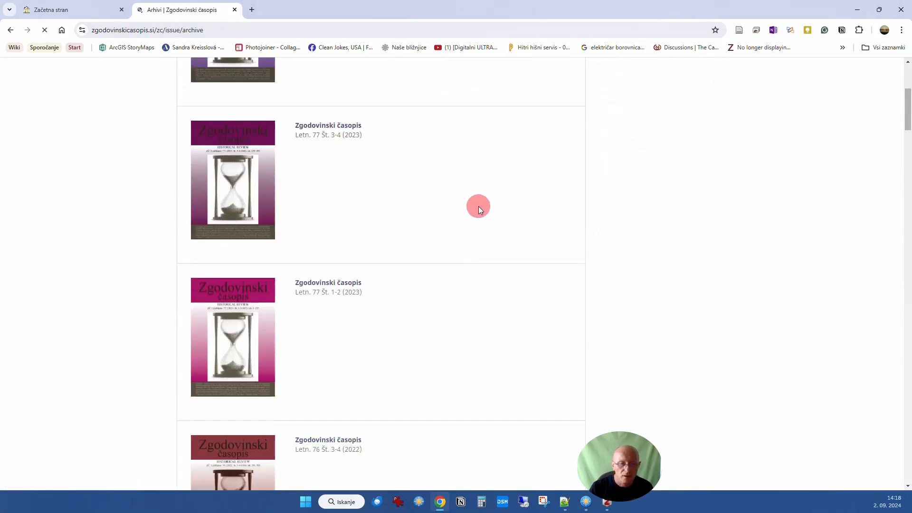
{"action": "left_click", "coordinate": [333, 246]}
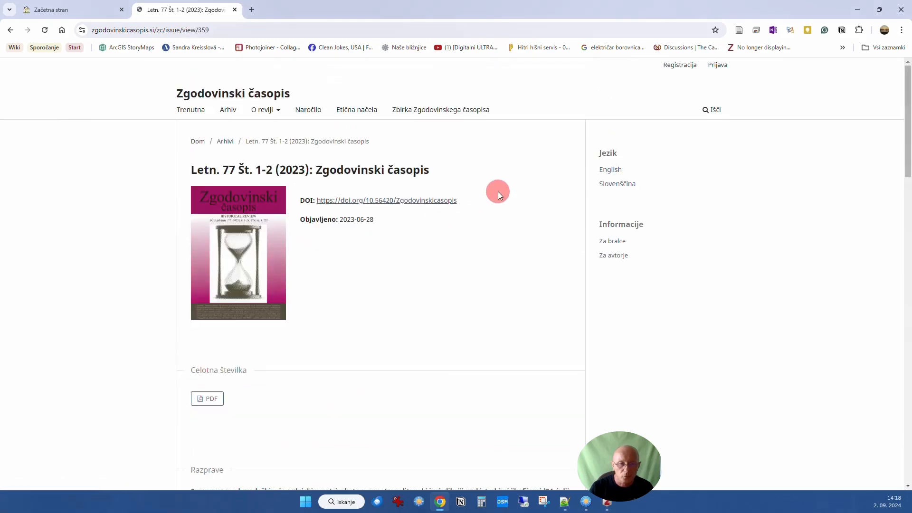
{"action": "scroll", "coordinate": [489, 215], "scroll_direction": "down", "scroll_amount": 5}
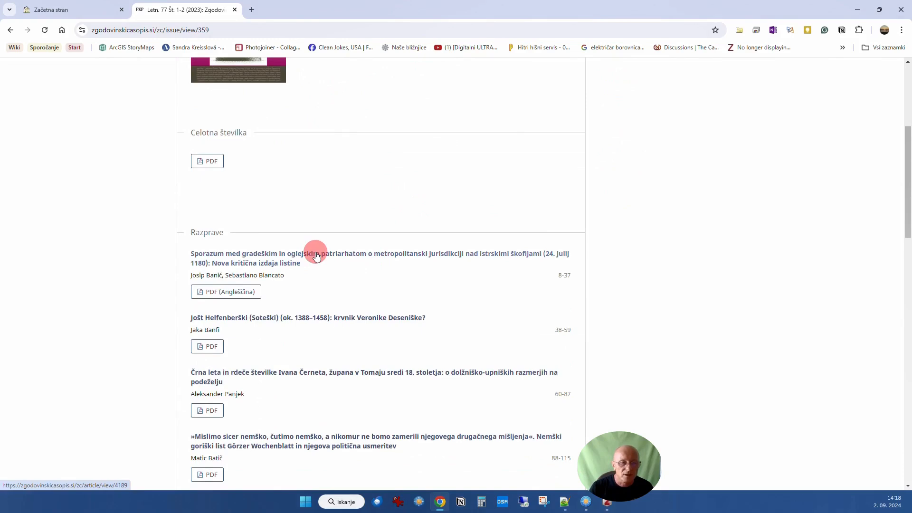
{"action": "left_click", "coordinate": [317, 255]}
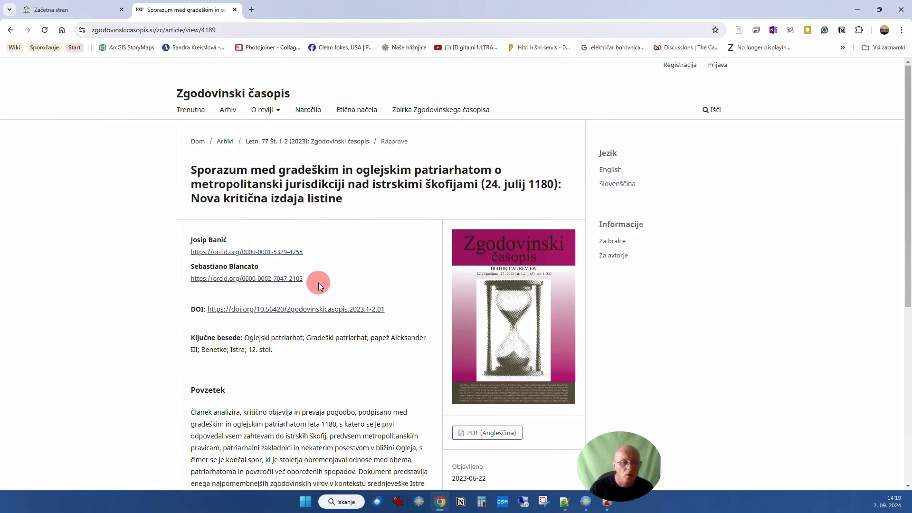
{"action": "right_click", "coordinate": [361, 312]}
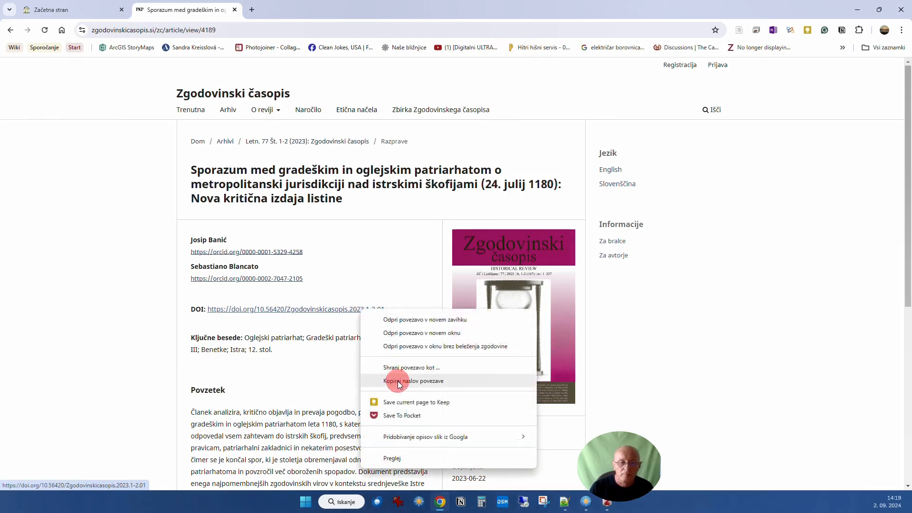
{"action": "left_click", "coordinate": [398, 382]}
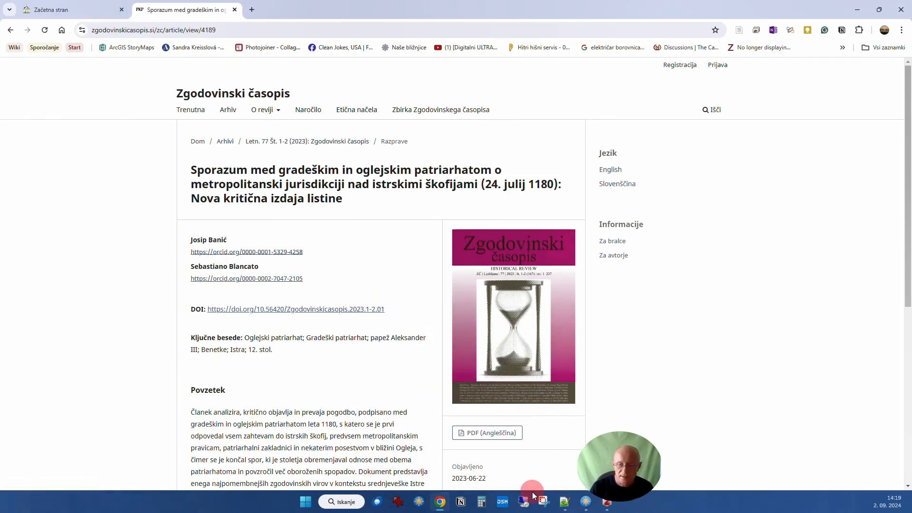
{"action": "left_click", "coordinate": [604, 501]}
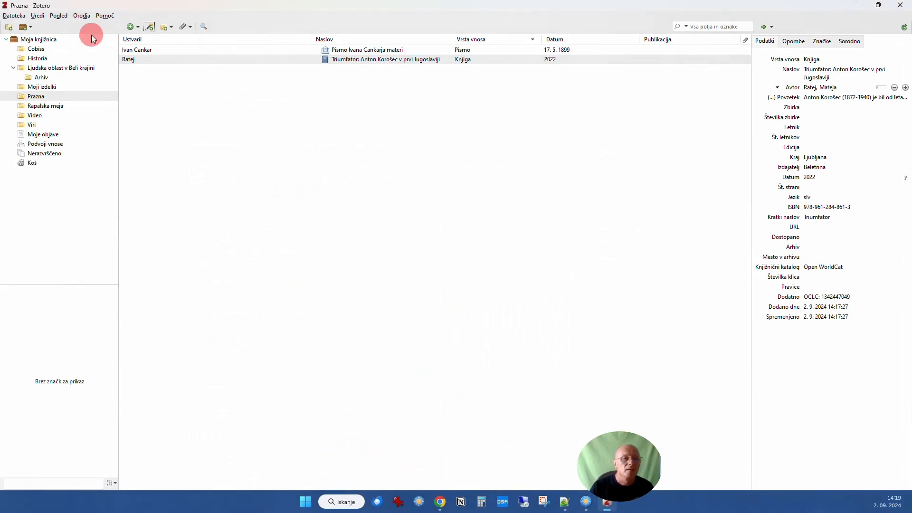
{"action": "left_click", "coordinate": [150, 27]}
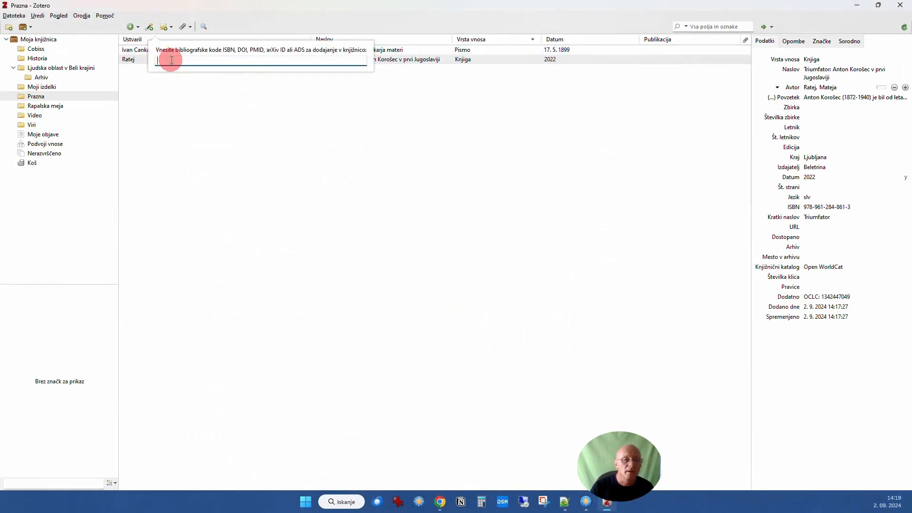
{"action": "type", "text": "https://doi.org/10.56420/Zgodovinskicasopis.2023.1-2.01"}
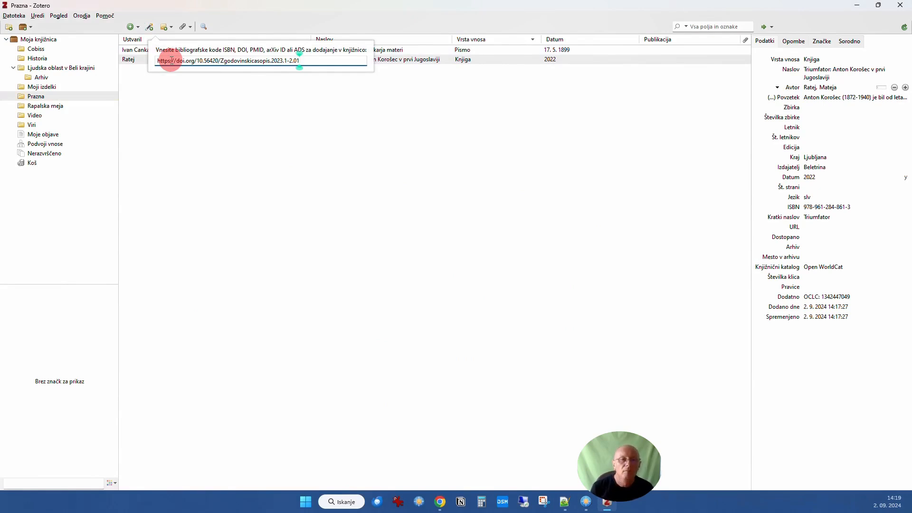
{"action": "triple_click", "coordinate": [172, 60]}
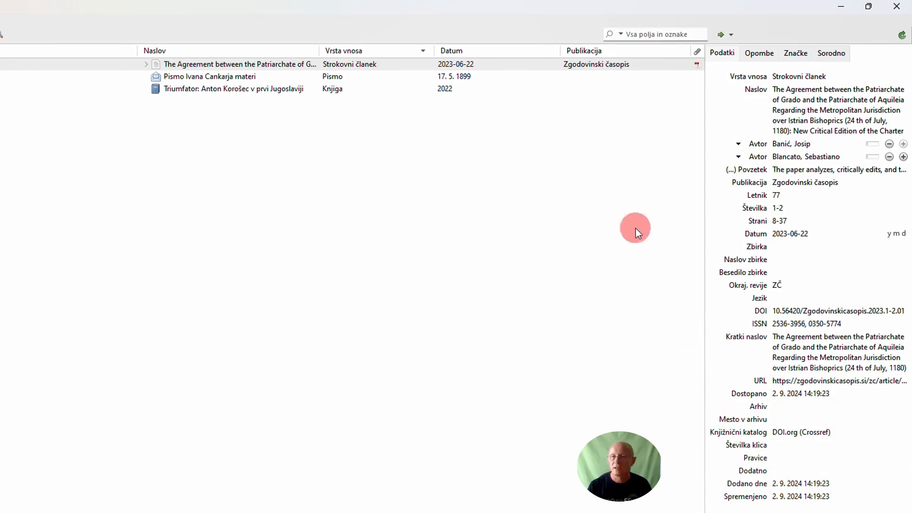
- Look over the added article's bibliographic details, including its volume, and its notes, tags and related items
{"action": "left_click", "coordinate": [606, 67]}
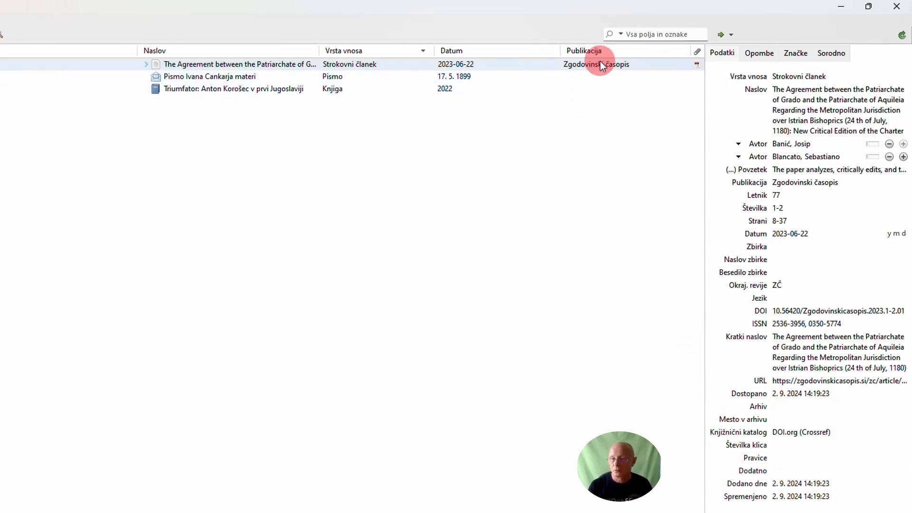
{"action": "left_click", "coordinate": [823, 197]}
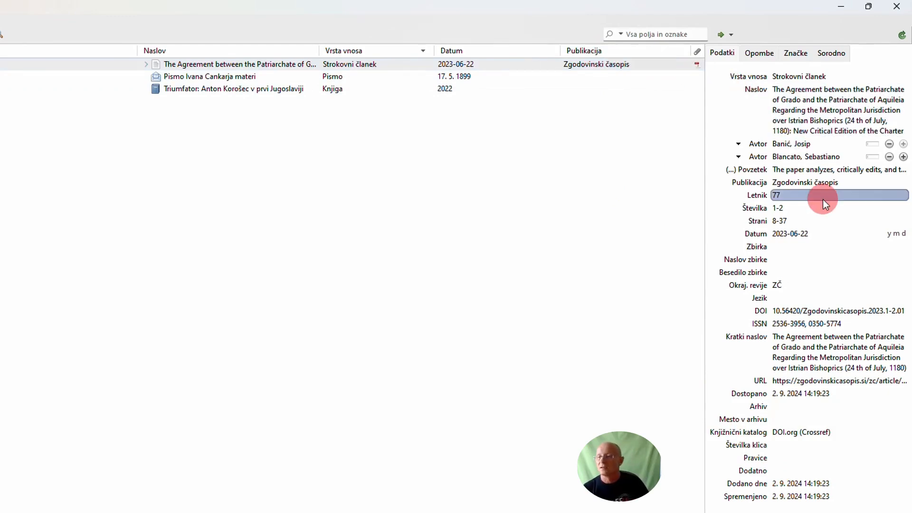
{"action": "key", "text": "Tab"}
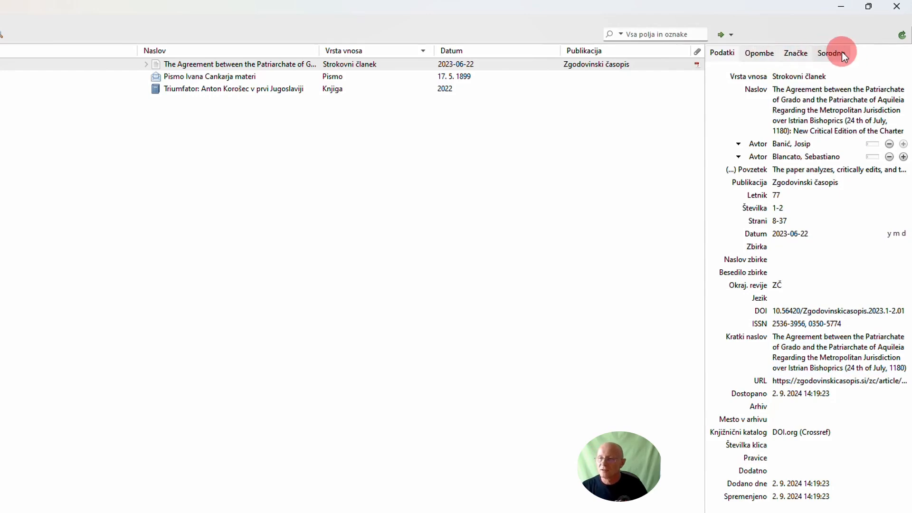
{"action": "left_click", "coordinate": [760, 53]}
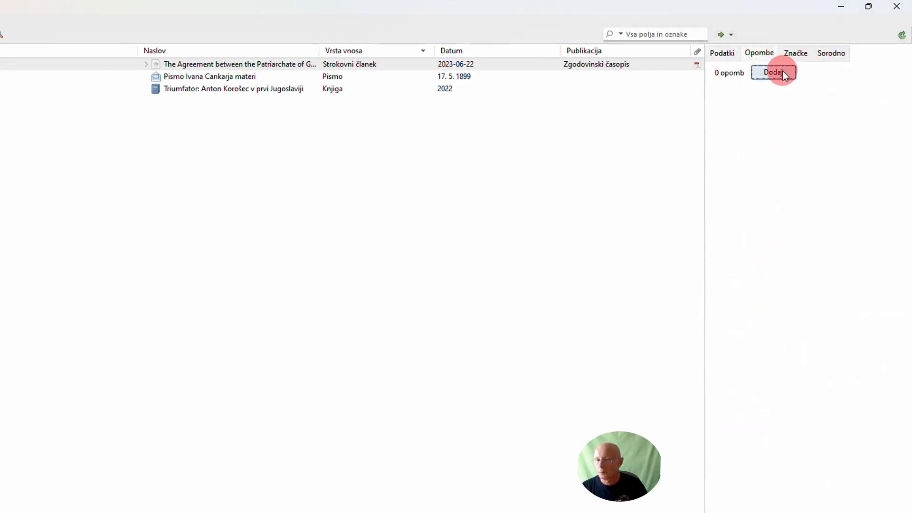
{"action": "left_click", "coordinate": [799, 55]}
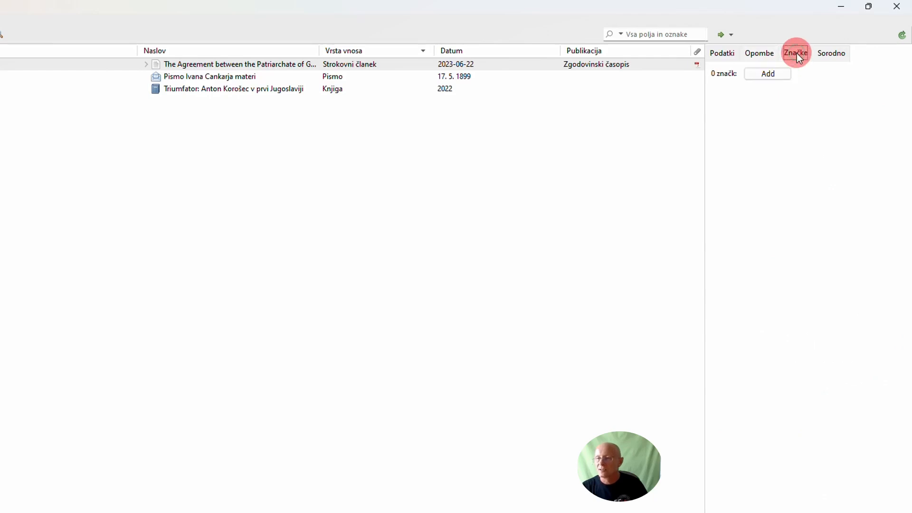
{"action": "left_click", "coordinate": [833, 54]}
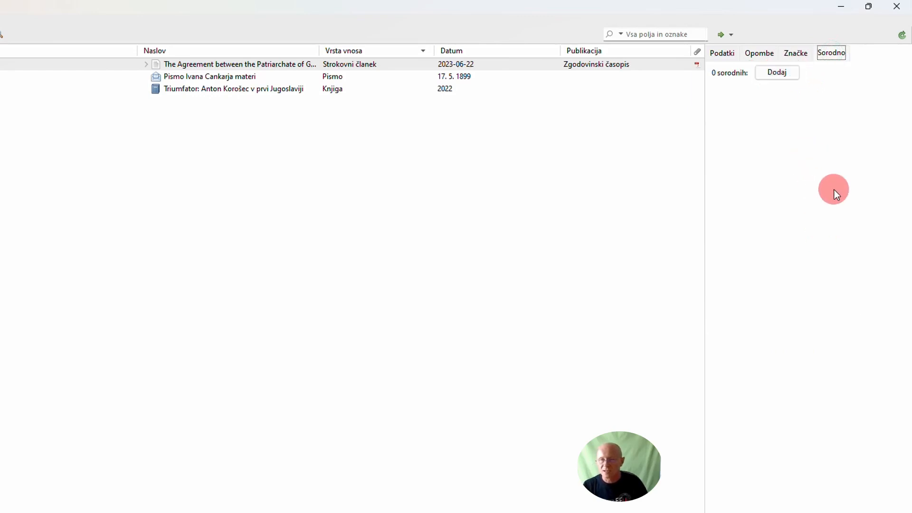
- Add the tag "patriah" to the Zgodovinski časopis article
{"action": "left_click", "coordinate": [797, 52]}
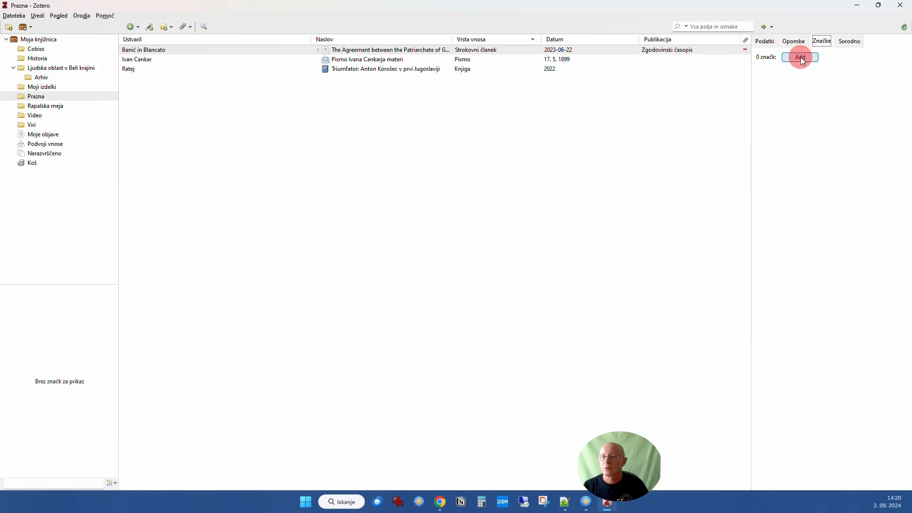
{"action": "left_click", "coordinate": [801, 57]}
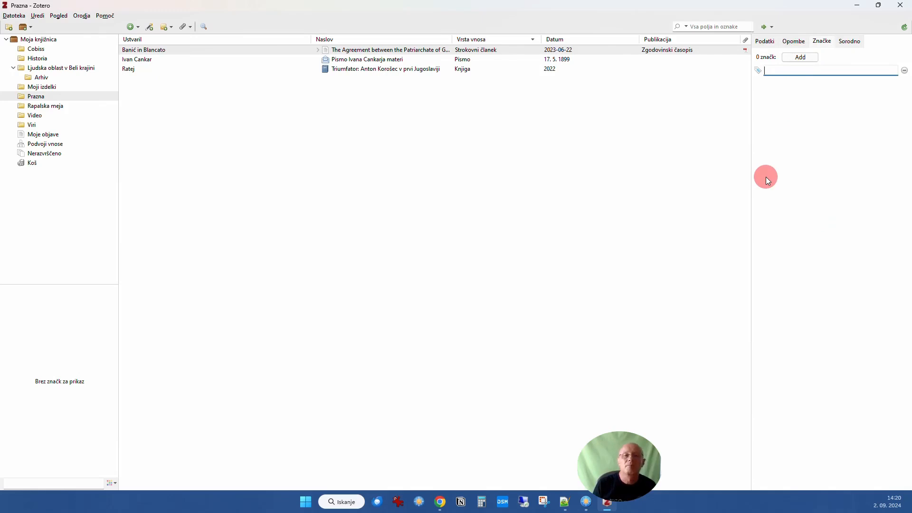
{"action": "type", "text": "pa"}
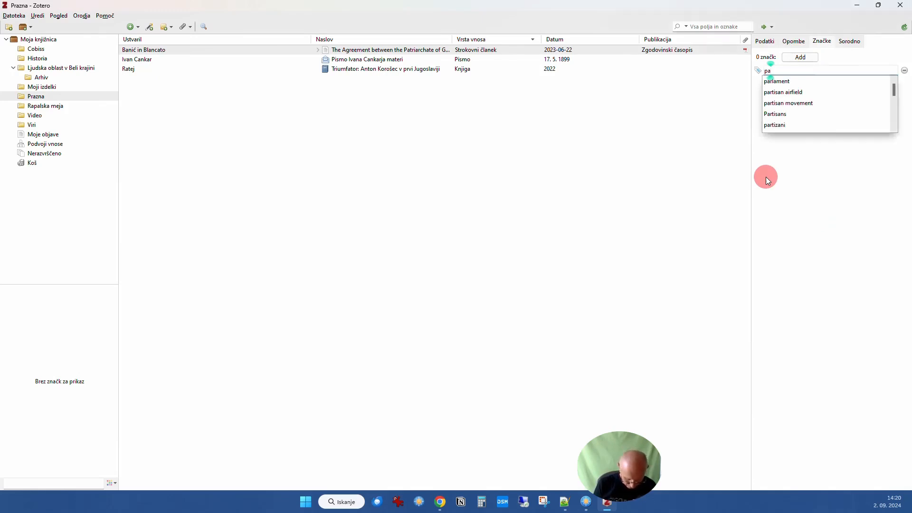
{"action": "type", "text": "triah"}
{"action": "key", "text": "Return"}
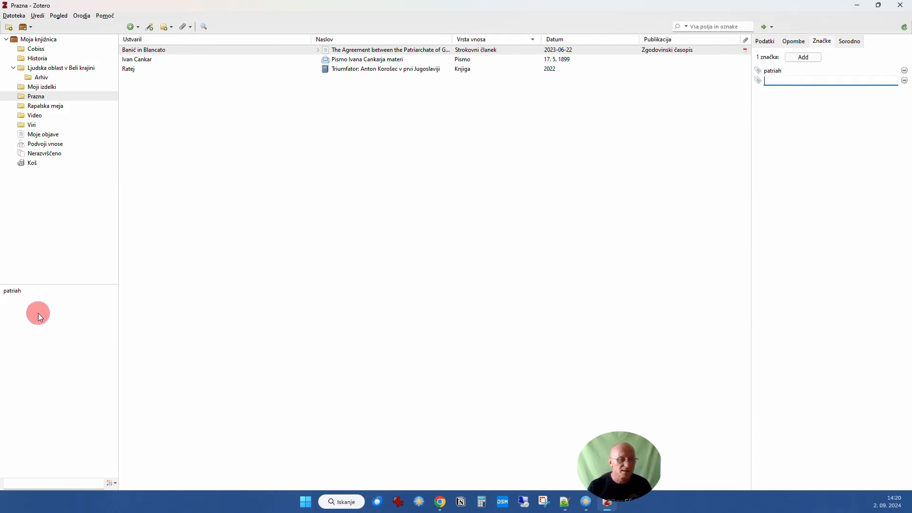
- Add the tag "Ivan Cankar" to the letter "Pismo Ivana Cankarja materi" and try it as a filter in the tag selector
{"action": "left_click", "coordinate": [370, 61]}
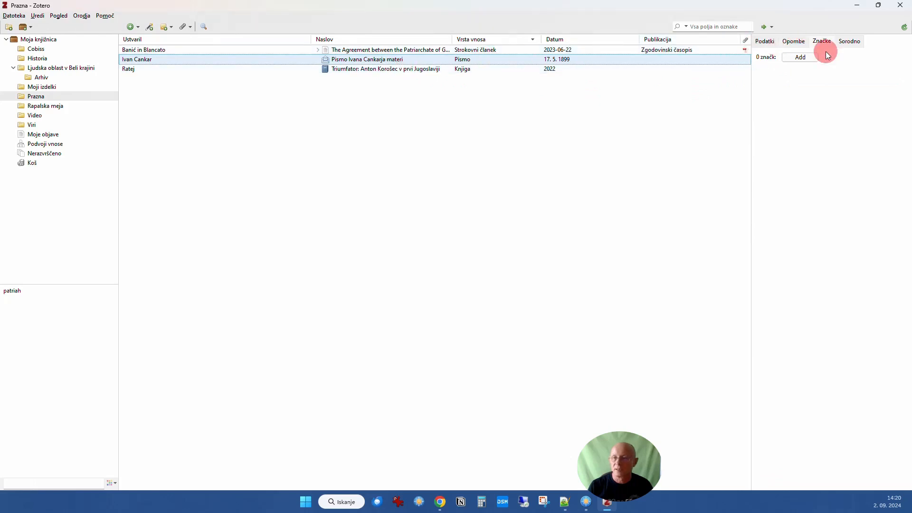
{"action": "left_click", "coordinate": [805, 57]}
{"action": "type", "text": "Ivan Cankar"}
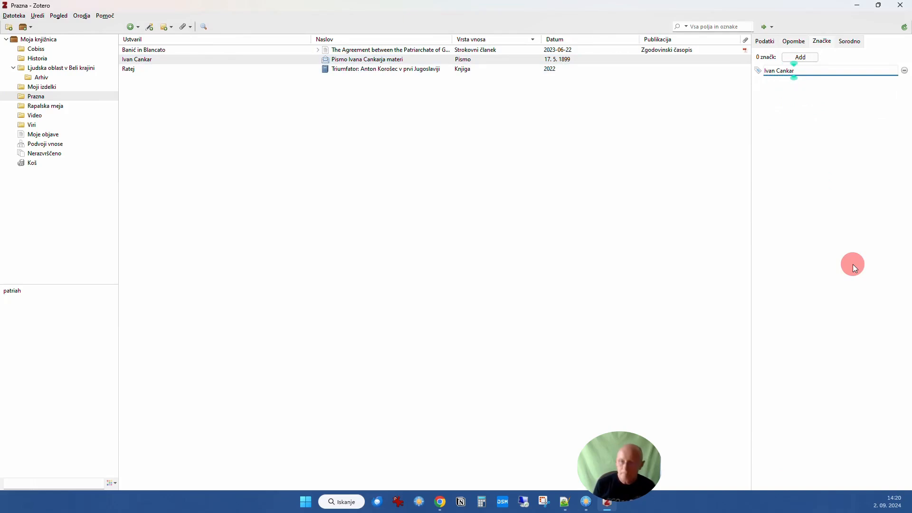
{"action": "key", "text": "Return"}
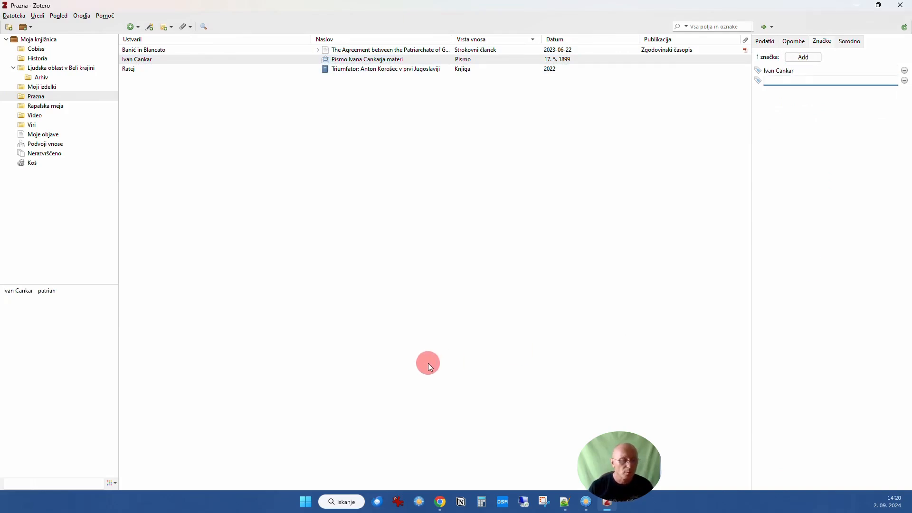
{"action": "left_click", "coordinate": [19, 292]}
{"action": "left_click", "coordinate": [20, 292]}
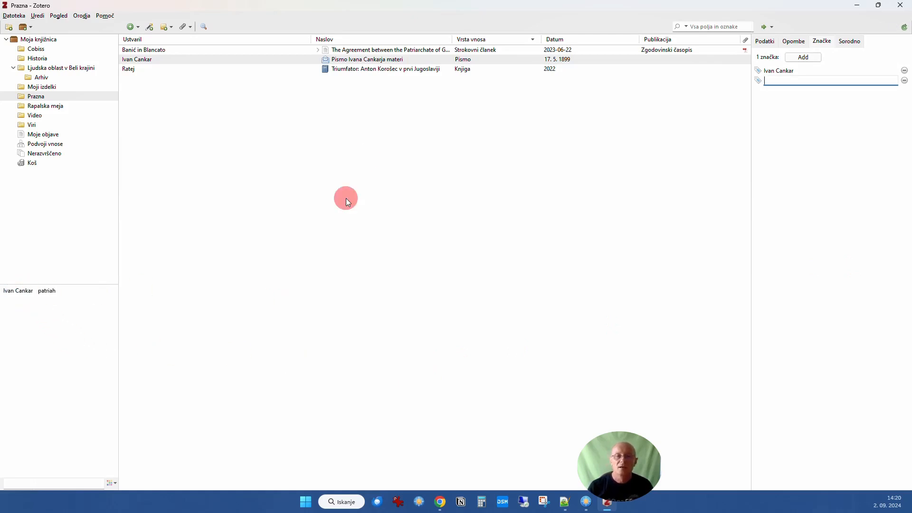
- Add the tags "Anton Korošec" and "Slovenska zgodovina" to the book "Triumfator: Anton Korošec v prvi Jugoslaviji"
{"action": "left_click", "coordinate": [393, 69]}
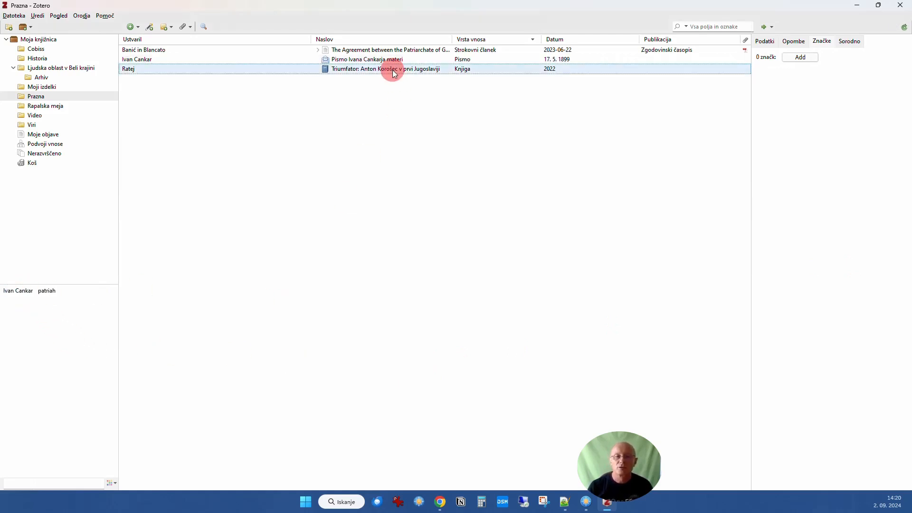
{"action": "left_click", "coordinate": [813, 62]}
{"action": "type", "text": "Anton Korošec"}
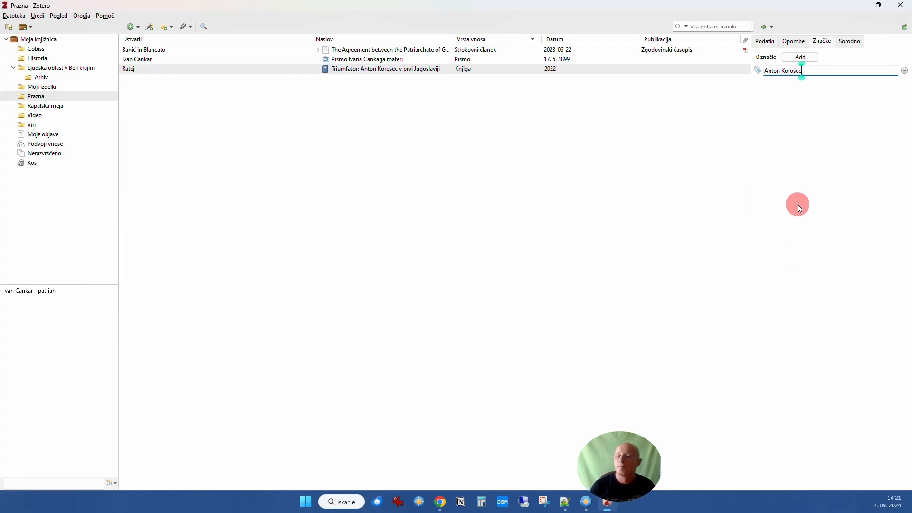
{"action": "left_click", "coordinate": [800, 57]}
{"action": "left_click", "coordinate": [802, 58]}
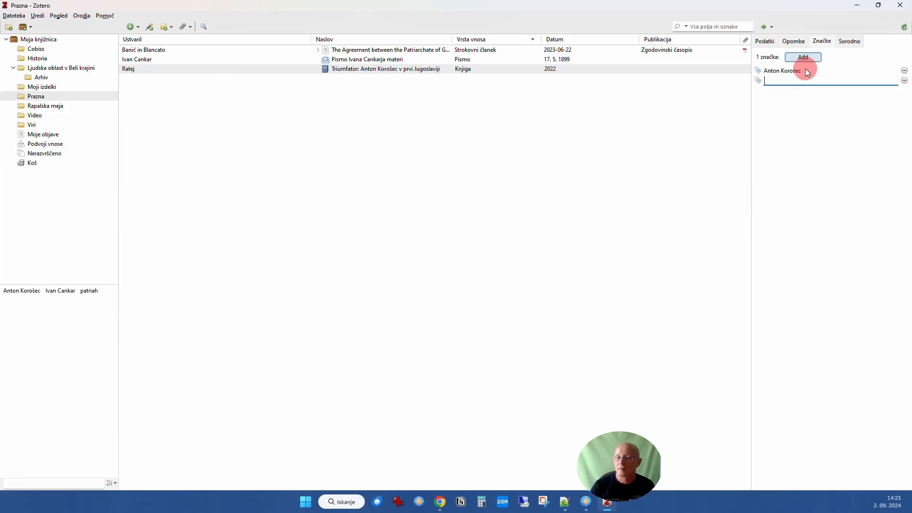
{"action": "type", "text": "Sl"}
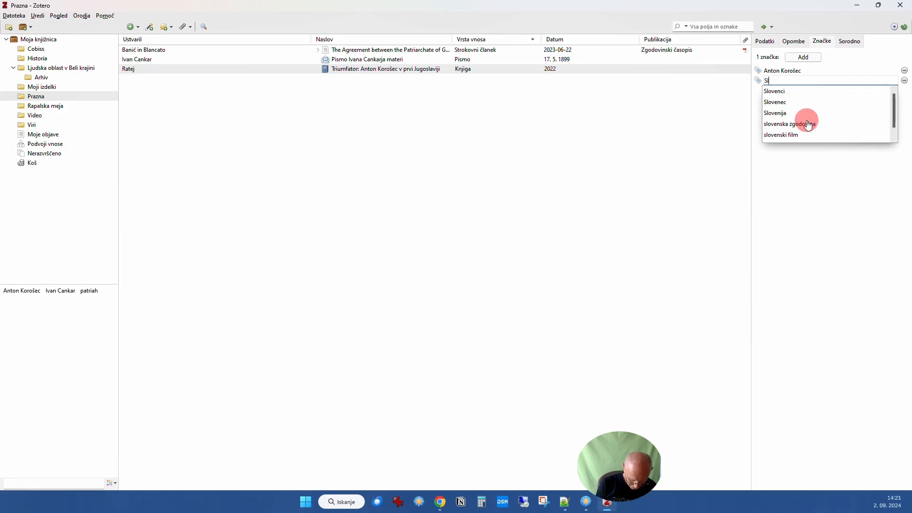
{"action": "type", "text": "ovenska zgodo"}
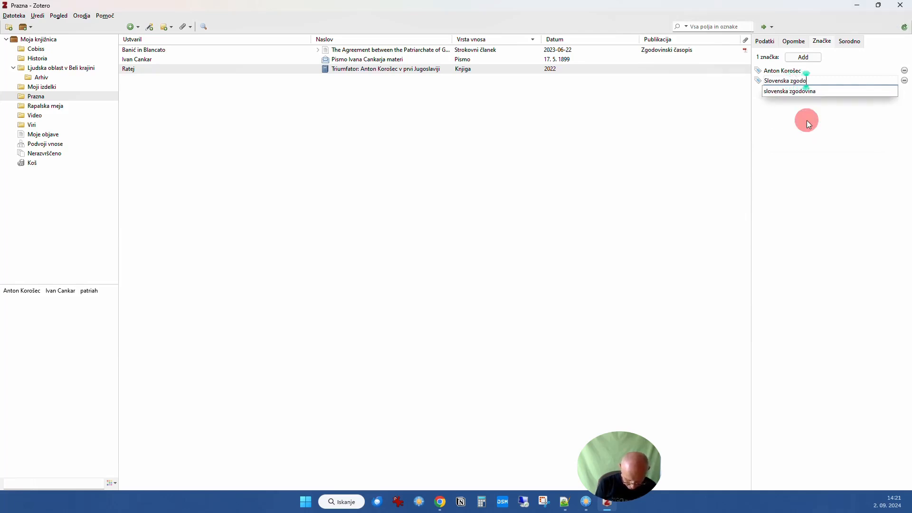
{"action": "type", "text": "vina"}
{"action": "key", "text": "Return"}
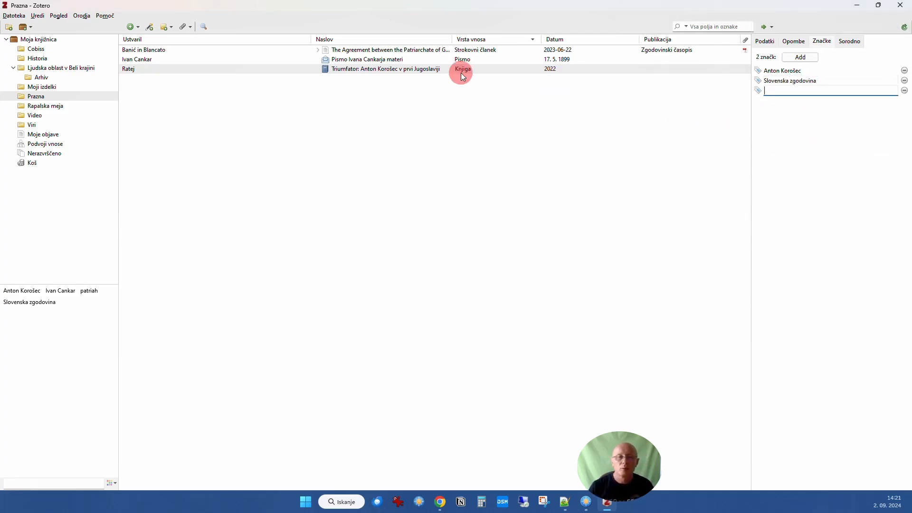
- Add the existing capitalised tag "Slovenska zgodovina" to the letter "Pismo Ivana Cankarja materi"
{"action": "left_click", "coordinate": [373, 60]}
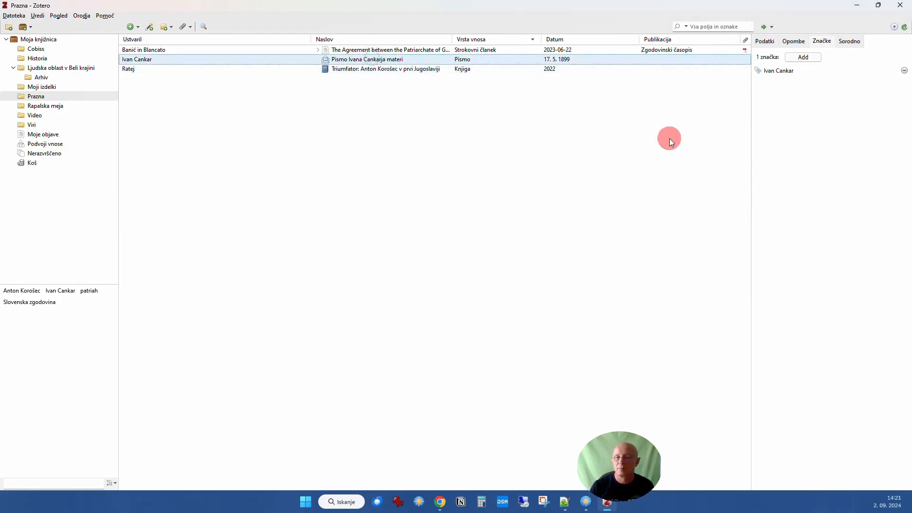
{"action": "left_click", "coordinate": [804, 57]}
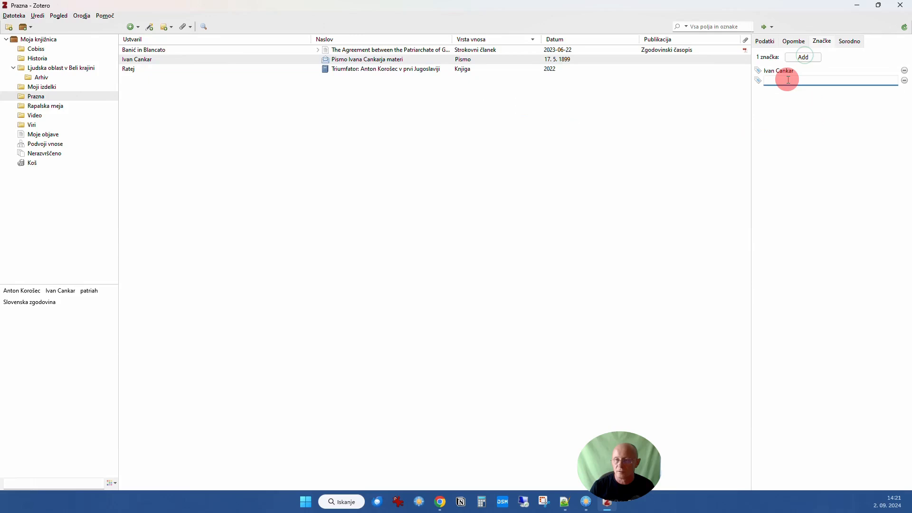
{"action": "type", "text": "Slo"}
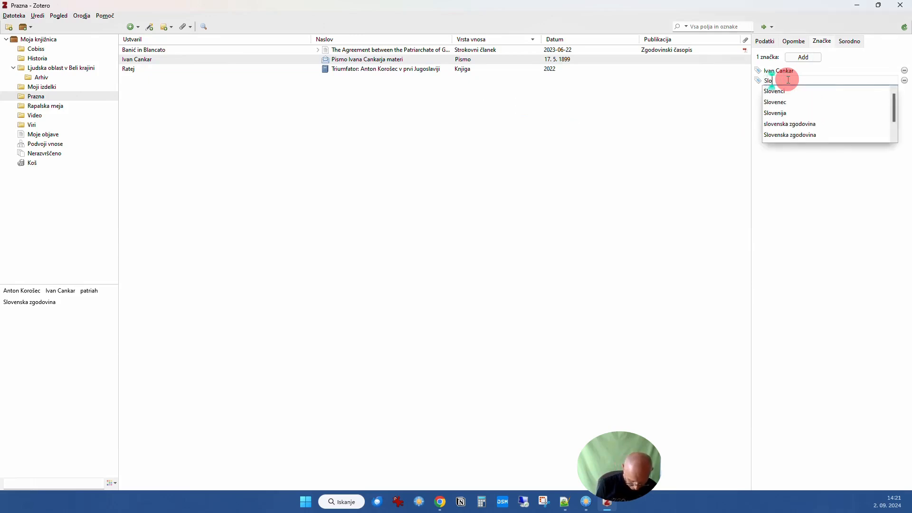
{"action": "type", "text": "venska zgodovina"}
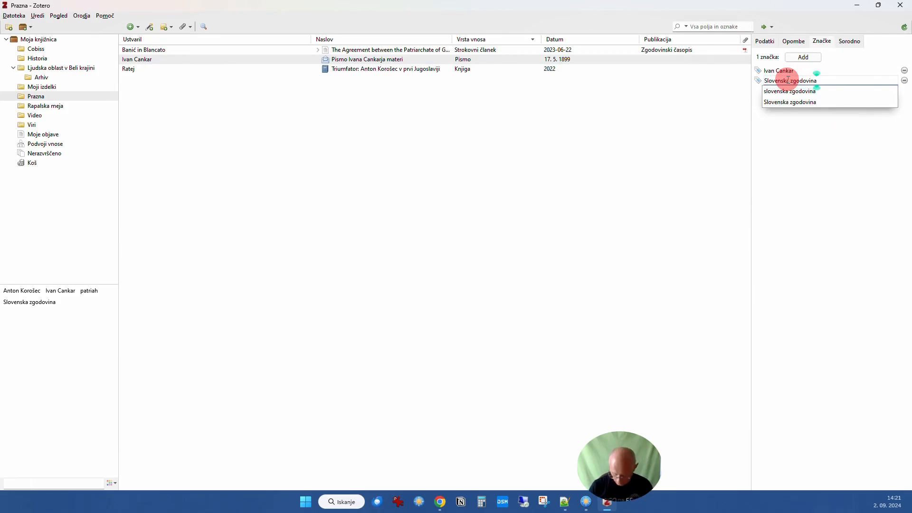
{"action": "left_click", "coordinate": [810, 102]}
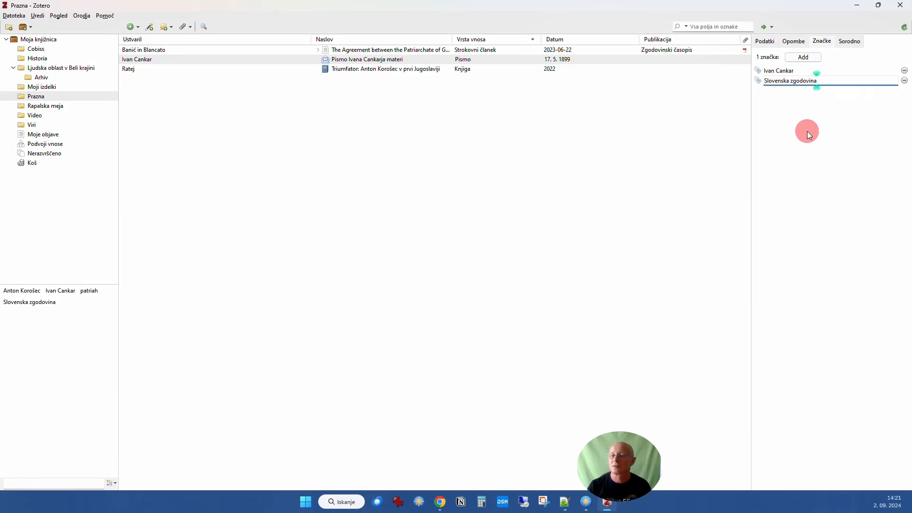
{"action": "key", "text": "Return"}
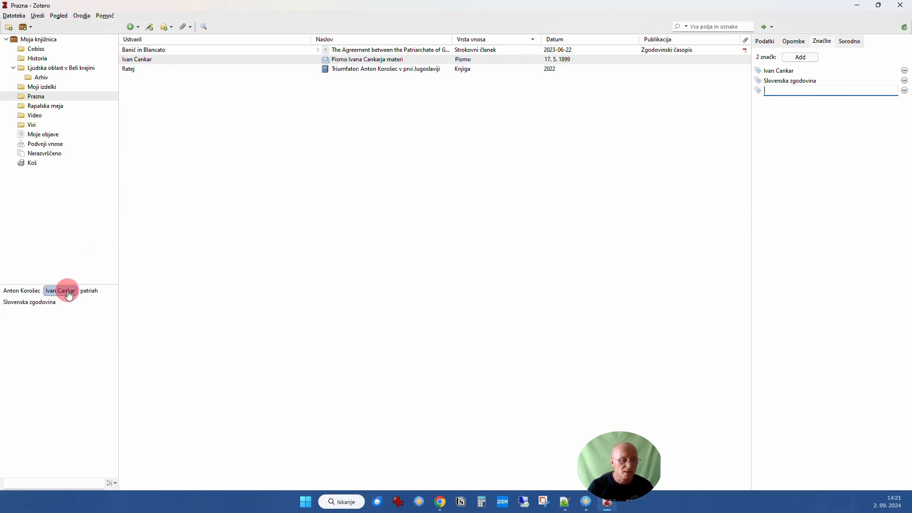
- Filter the Prazna collection's items by the tag "Anton Korošec" and additionally by "Slovenska zgodovina"
{"action": "left_click", "coordinate": [26, 295]}
{"action": "left_click", "coordinate": [460, 52]}
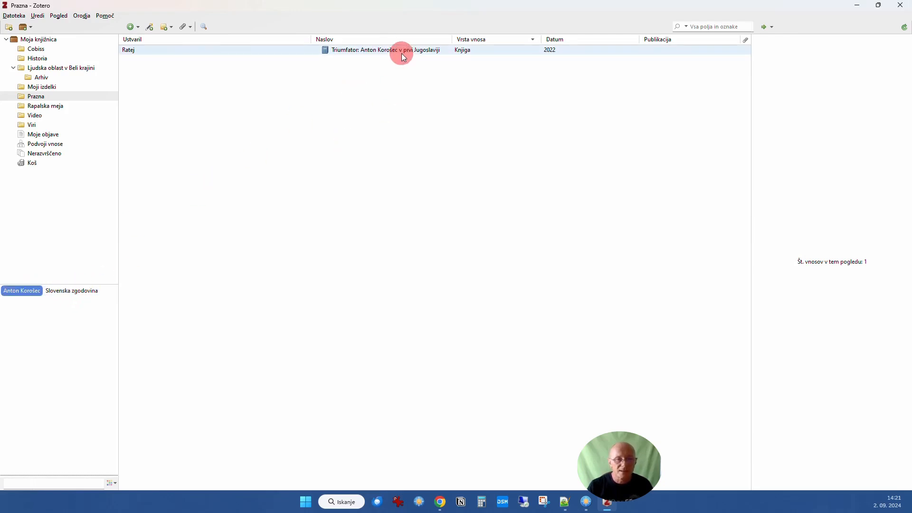
{"action": "left_click", "coordinate": [76, 291]}
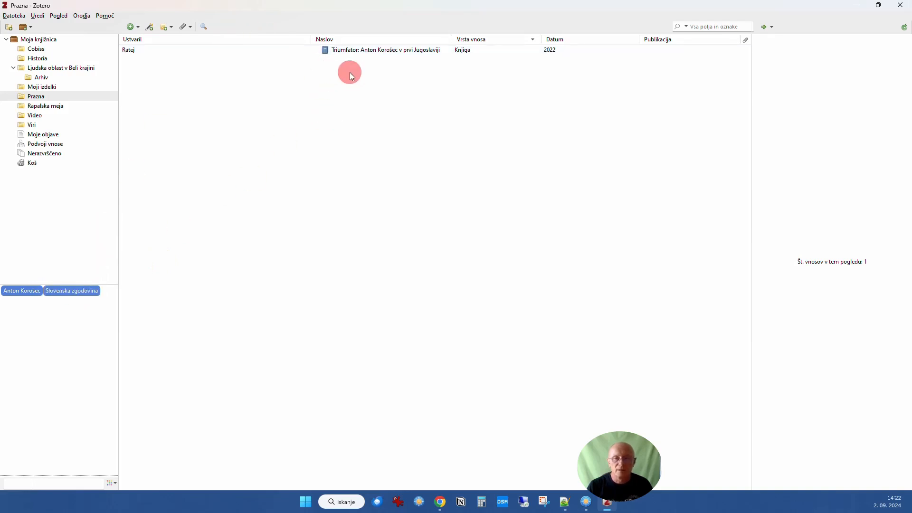
{"action": "left_click", "coordinate": [44, 98]}
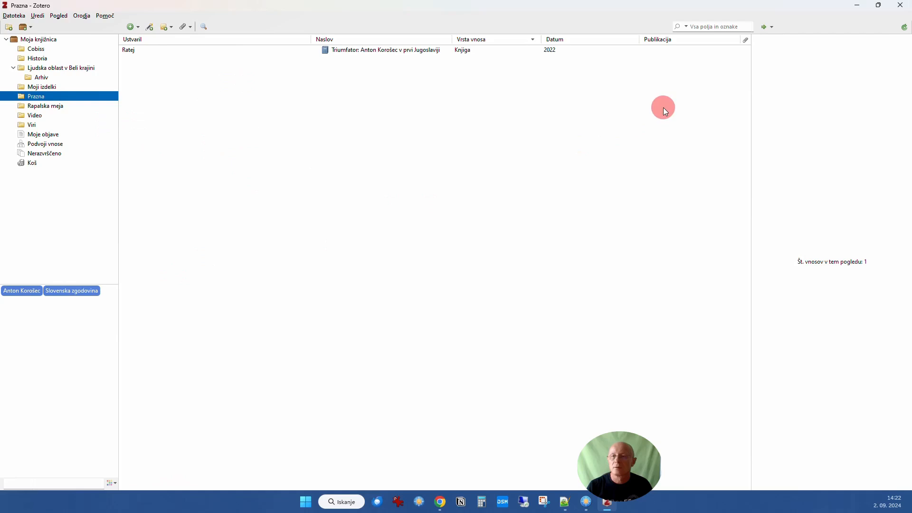
- Clear the active tag filters so the Prazna collection lists all of its items, keeping the collection's name
{"action": "left_click", "coordinate": [59, 314]}
{"action": "left_click", "coordinate": [39, 224]}
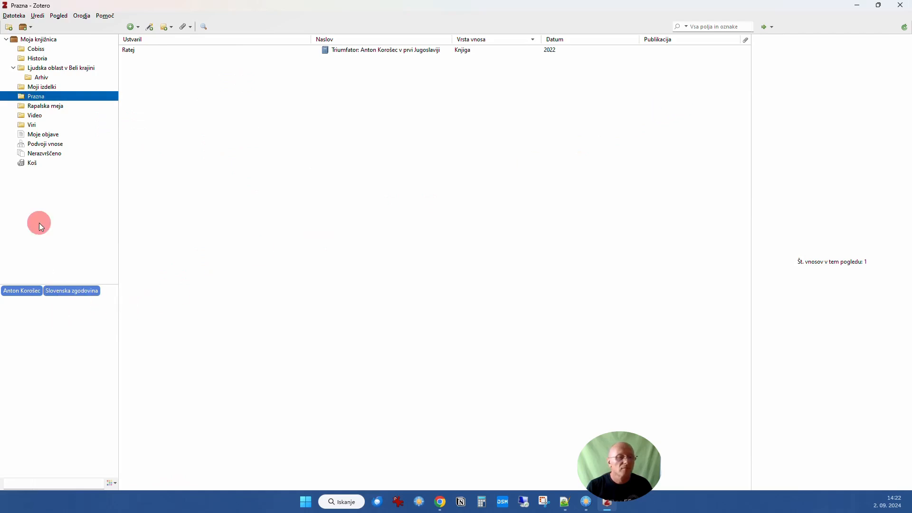
{"action": "left_click", "coordinate": [30, 97]}
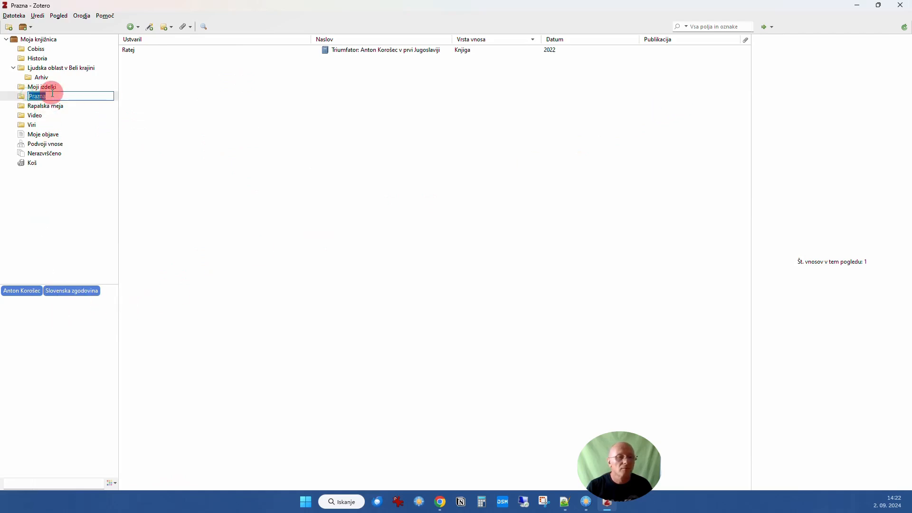
{"action": "key", "text": "Return"}
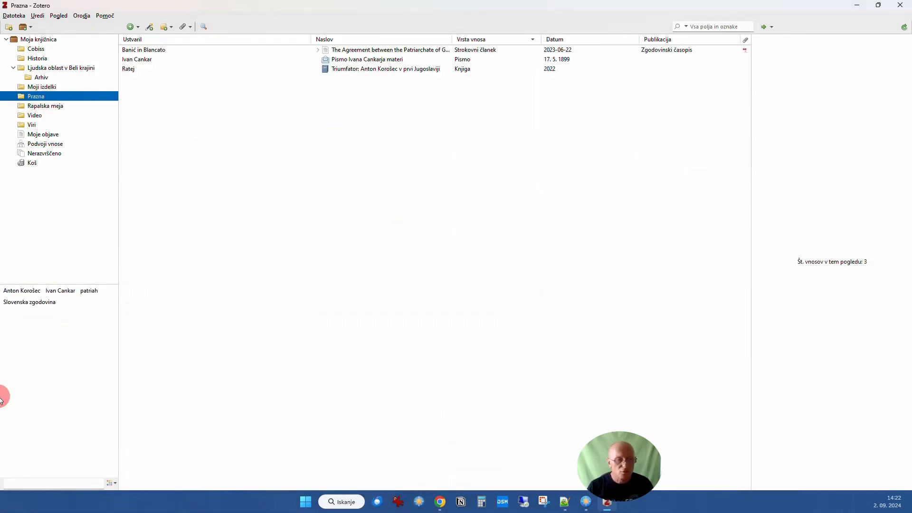
- Filter the Prazna items by the tag "Slovenska zgodovina" to view the matching entries, and clear the filter
{"action": "left_click", "coordinate": [417, 71]}
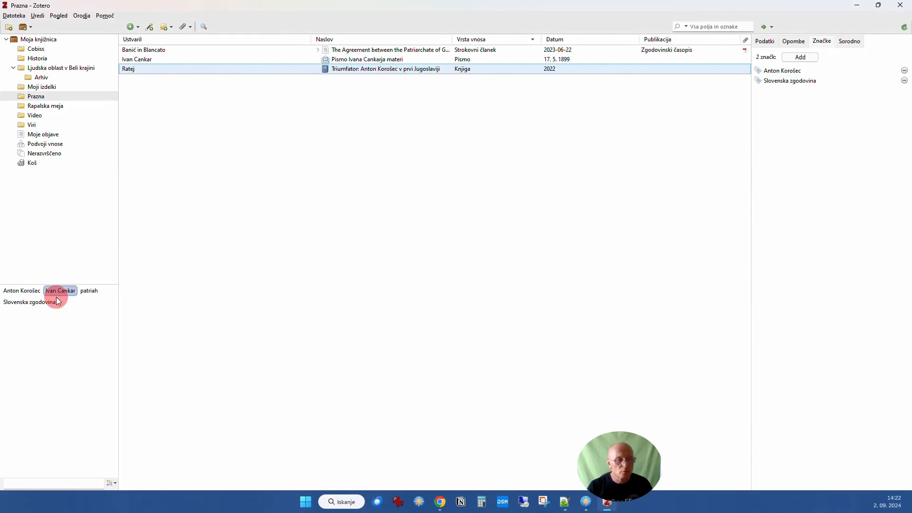
{"action": "left_click", "coordinate": [36, 308]}
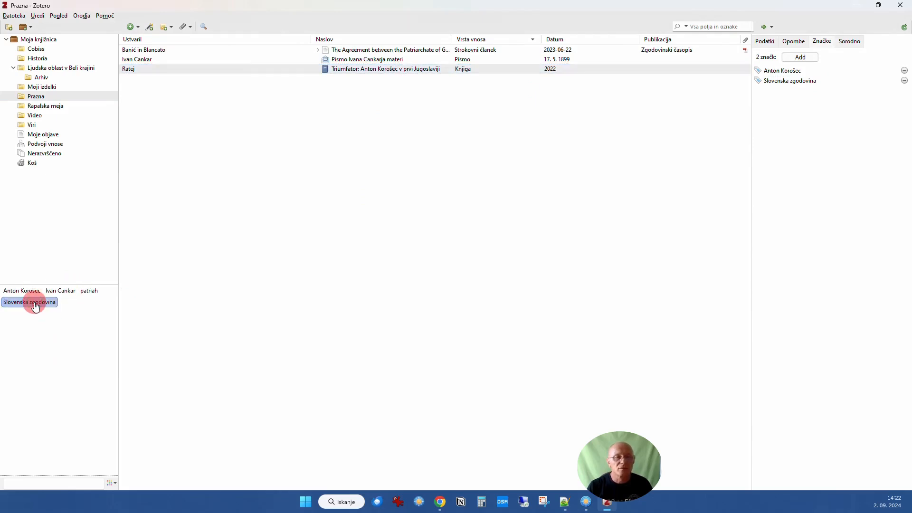
{"action": "left_click", "coordinate": [589, 48]}
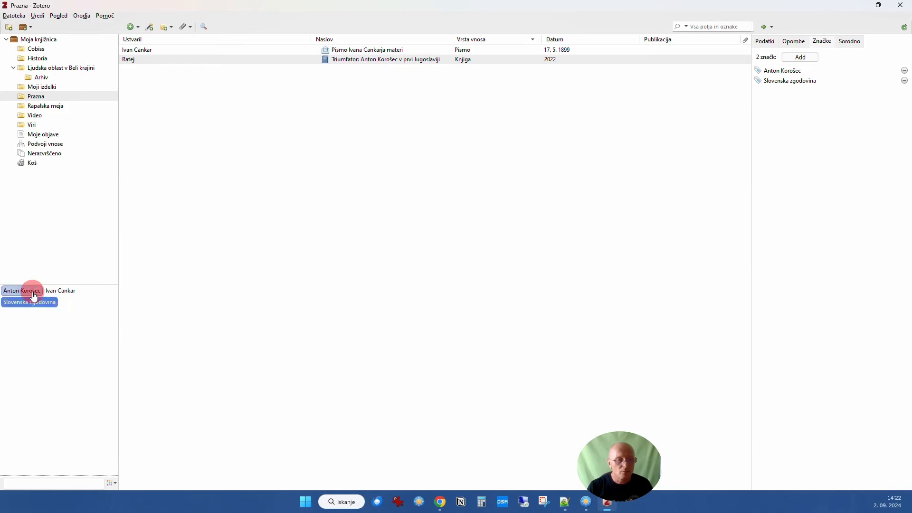
{"action": "left_click", "coordinate": [41, 98]}
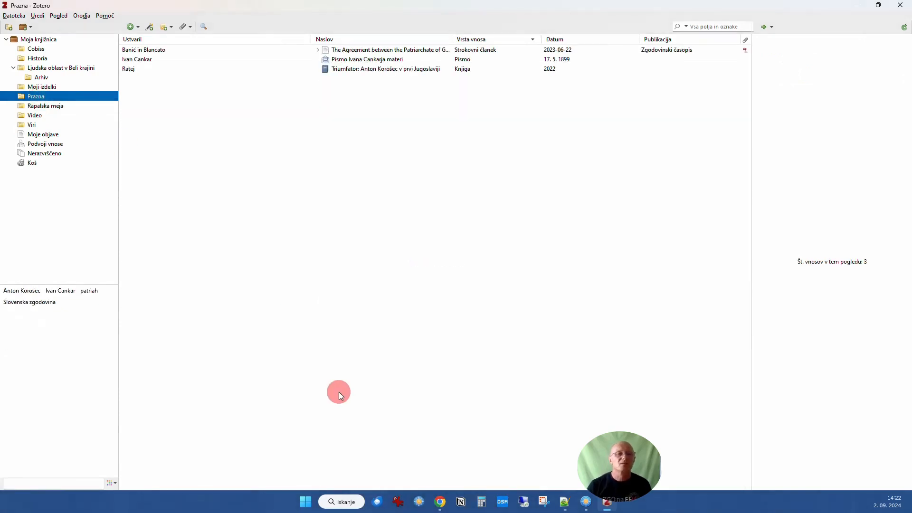
- Review the options for adding notes and attachments, and expand the article "The Agreement between the Patriarchate of G..." to view its attached file
{"action": "left_click", "coordinate": [167, 26]}
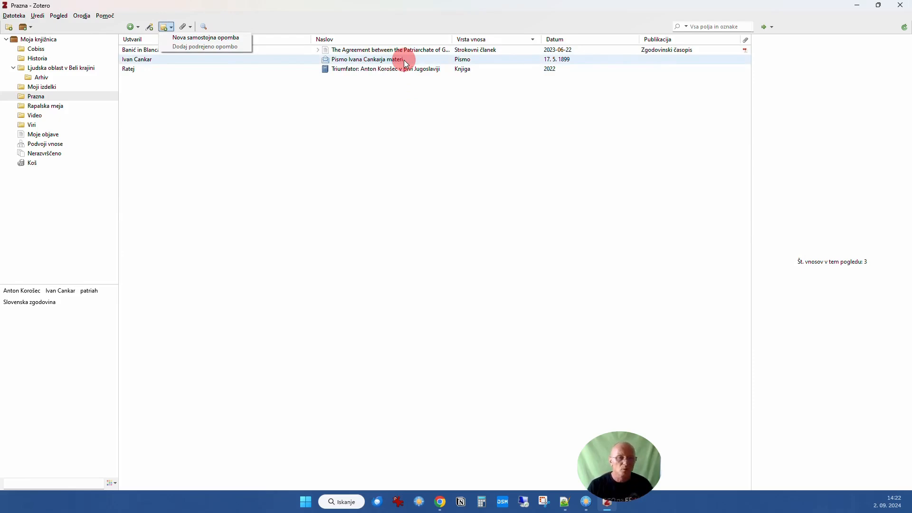
{"action": "left_click", "coordinate": [190, 29]}
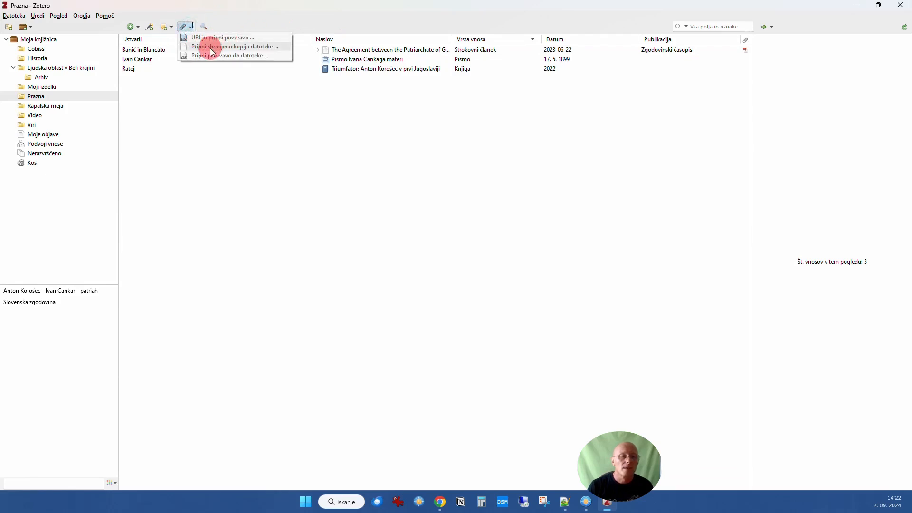
{"action": "left_click", "coordinate": [374, 71]}
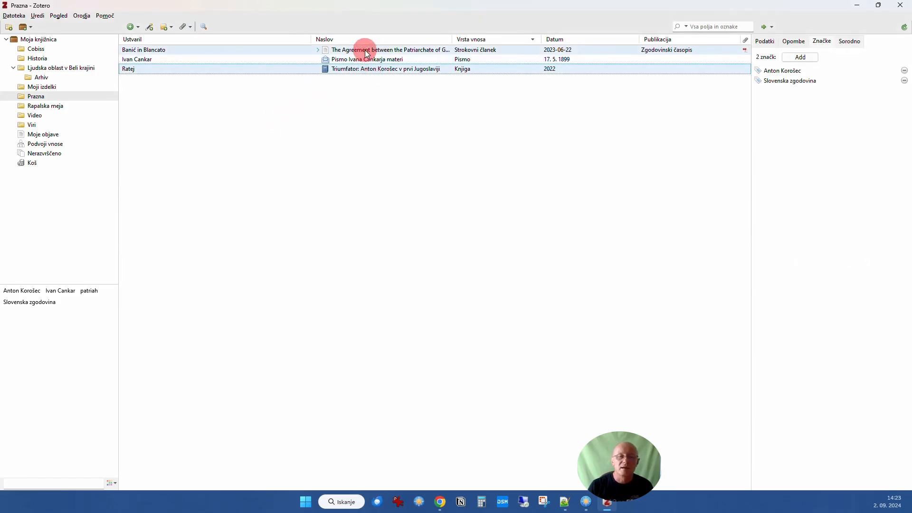
{"action": "left_click", "coordinate": [367, 53]}
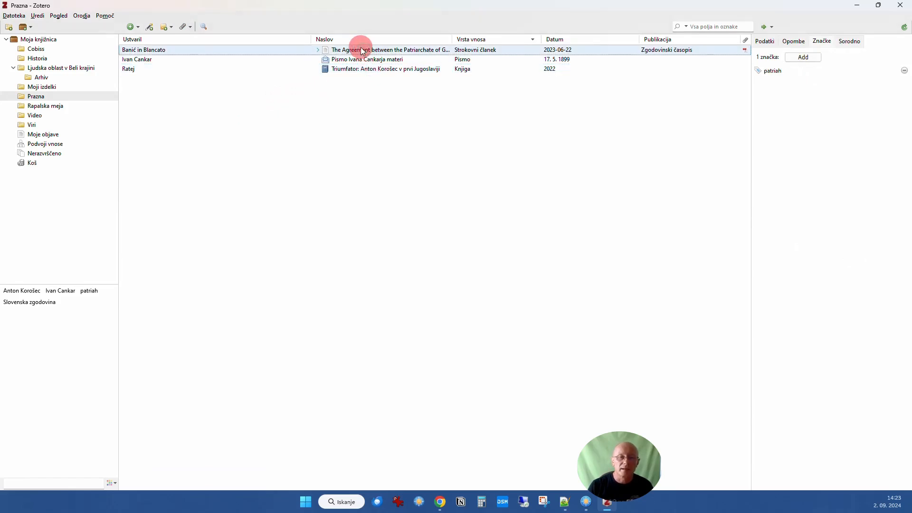
{"action": "left_click", "coordinate": [318, 51]}
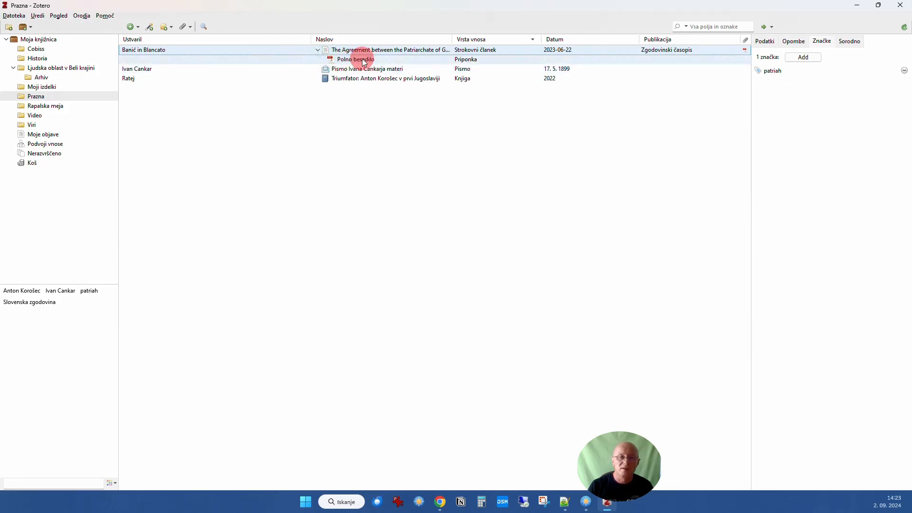
{"action": "left_click", "coordinate": [192, 27]}
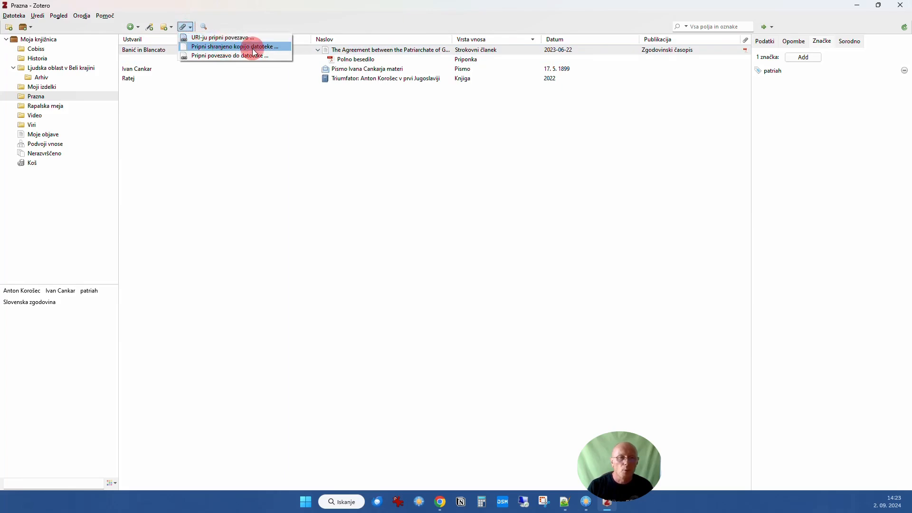
{"action": "left_click", "coordinate": [374, 149]}
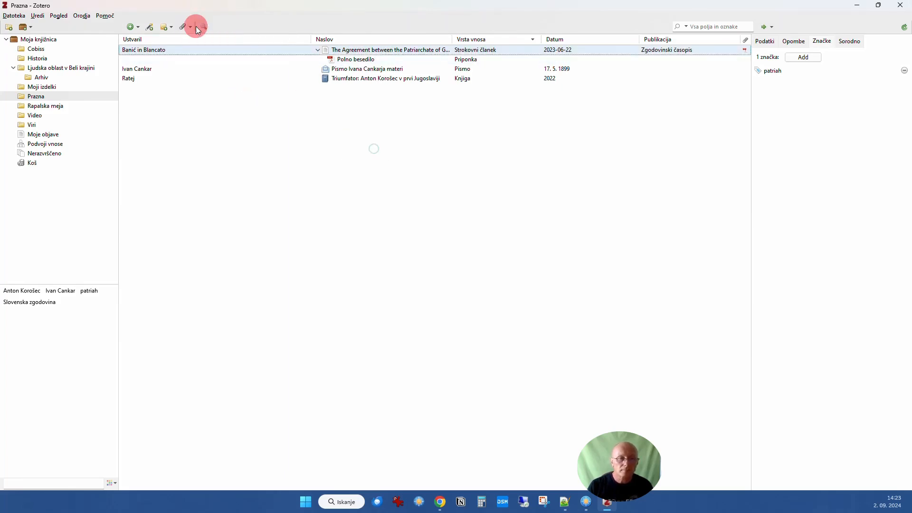
- Open the advanced search to view its library choice and search criteria, and close it without searching
{"action": "left_click", "coordinate": [203, 27]}
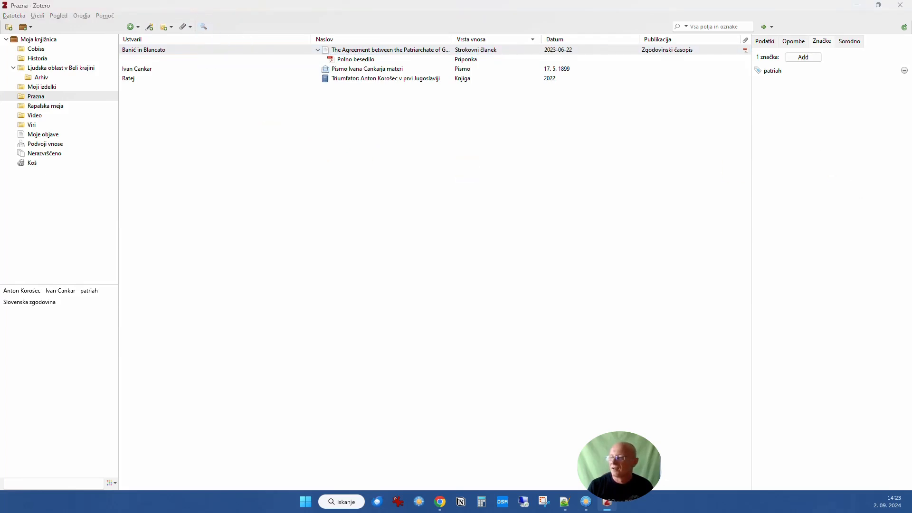
{"action": "left_click_drag", "start_coordinate": [537, 152], "coordinate": [426, 128]}
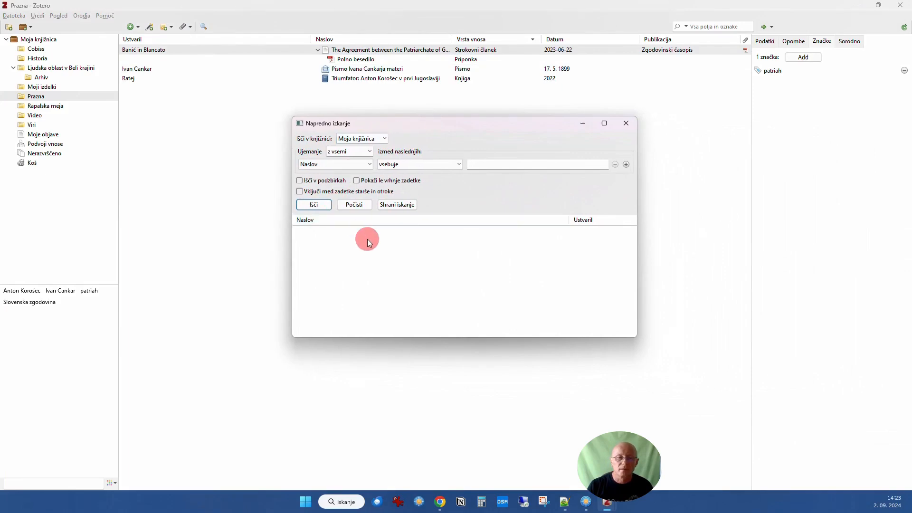
{"action": "left_click", "coordinate": [359, 138]}
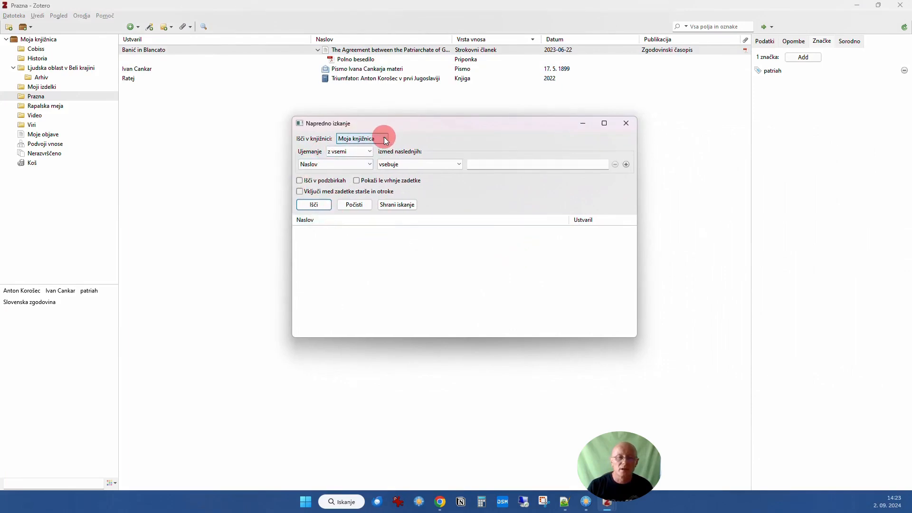
{"action": "left_click", "coordinate": [361, 149]}
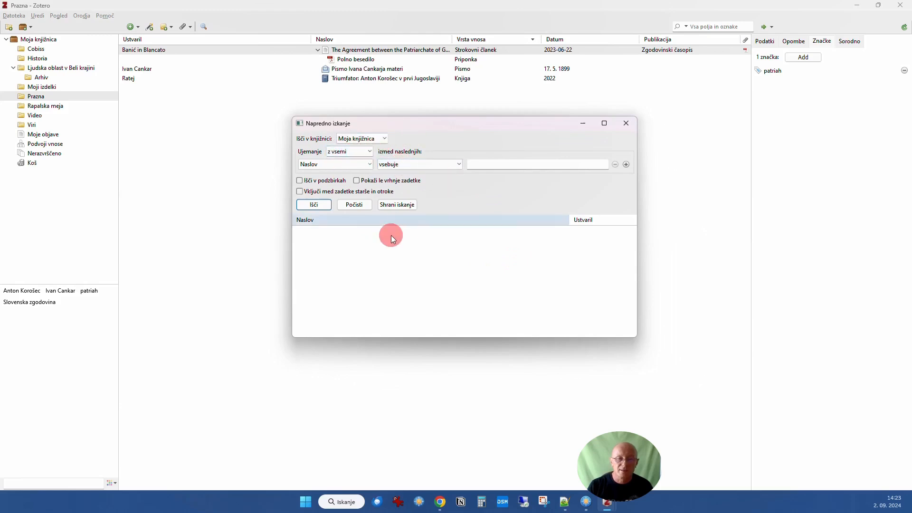
{"action": "left_click", "coordinate": [628, 125]}
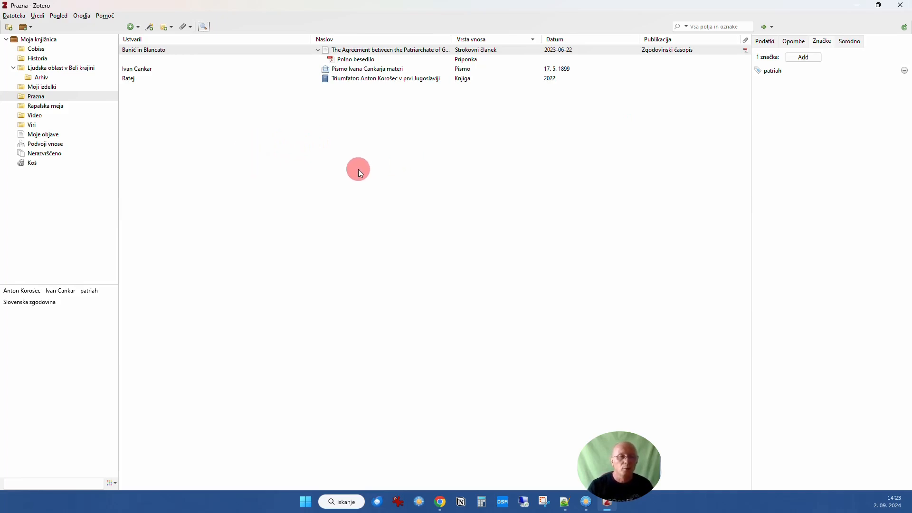
- Display the whole library "Moja knjižnica" and sort its items by title and finally by creator
{"action": "left_click", "coordinate": [41, 101]}
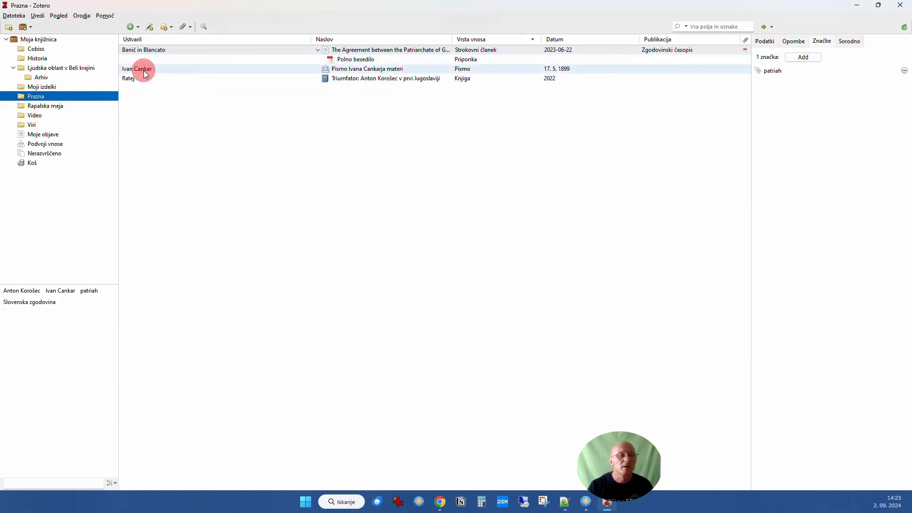
{"action": "left_click", "coordinate": [39, 40]}
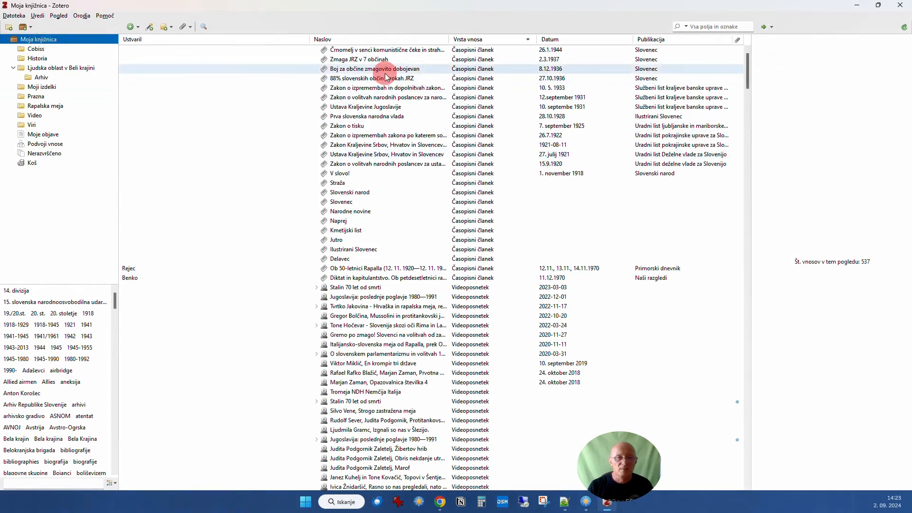
{"action": "left_click", "coordinate": [373, 41]}
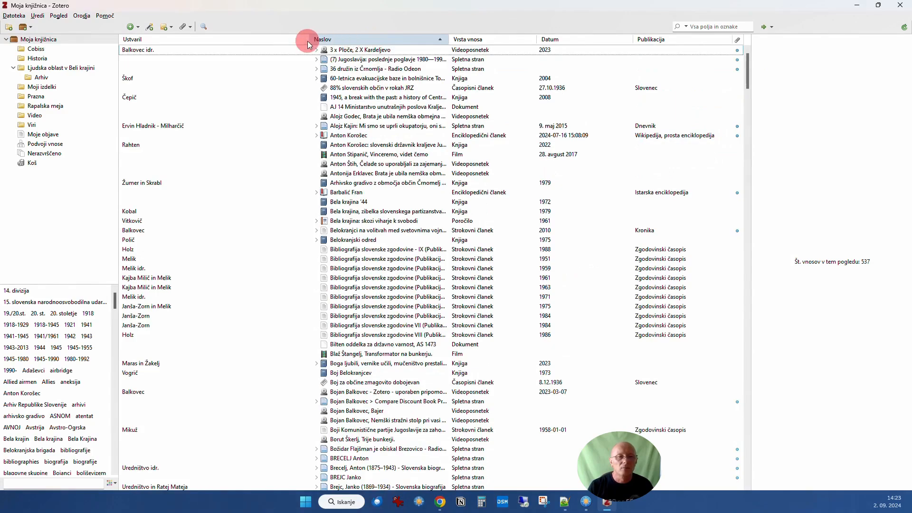
{"action": "left_click", "coordinate": [274, 39]}
- Find and select the letter "Pismo Ivana Cankarja materi" in the whole library's list
{"action": "scroll", "coordinate": [259, 185], "scroll_direction": "down", "scroll_amount": 15}
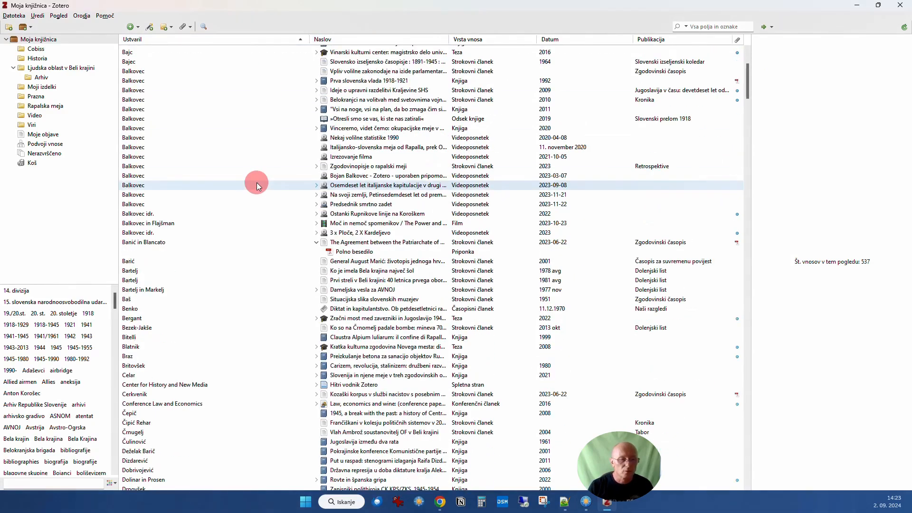
{"action": "scroll", "coordinate": [266, 189], "scroll_direction": "up", "scroll_amount": 3}
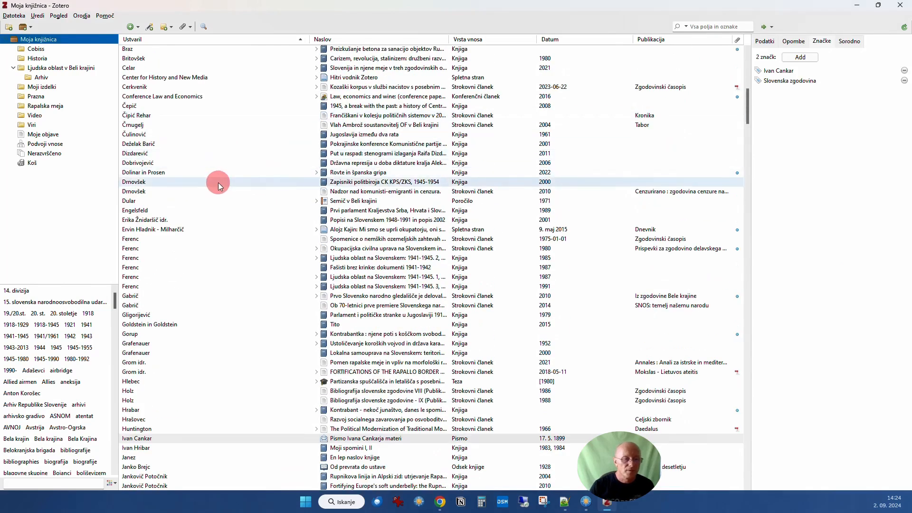
{"action": "scroll", "coordinate": [219, 182], "scroll_direction": "down", "scroll_amount": 5}
{"action": "scroll", "coordinate": [218, 183], "scroll_direction": "down", "scroll_amount": 2}
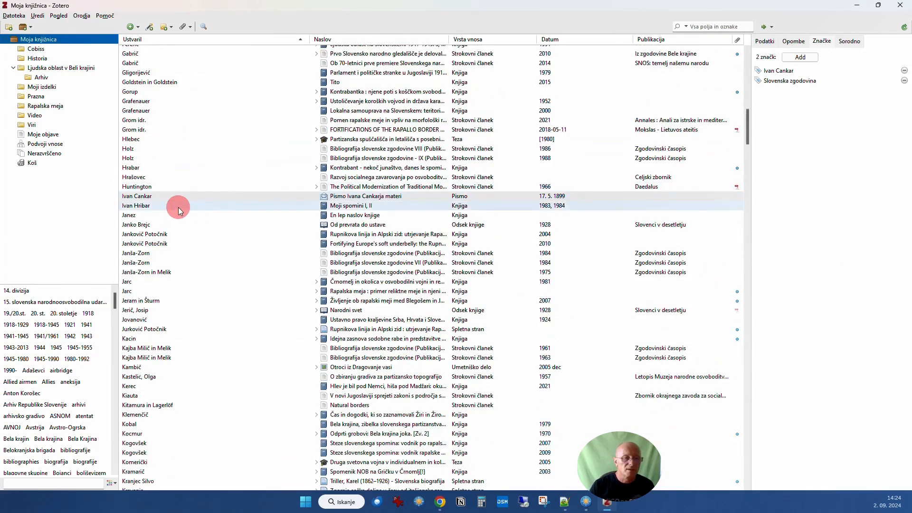
{"action": "left_click", "coordinate": [162, 195]}
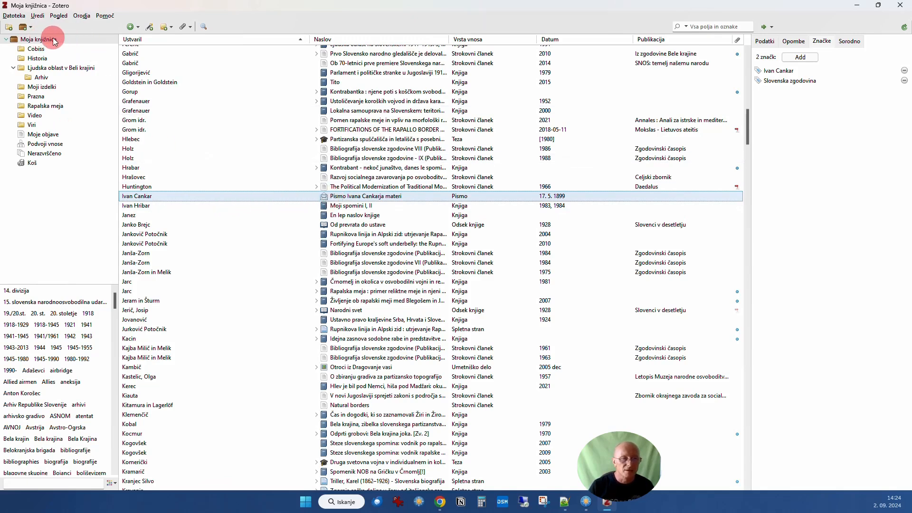
- With the Prazna collection selected in Zotero, switch to Chrome and open the YouTube video "Veljko Vlahović"
{"action": "left_click", "coordinate": [40, 97]}
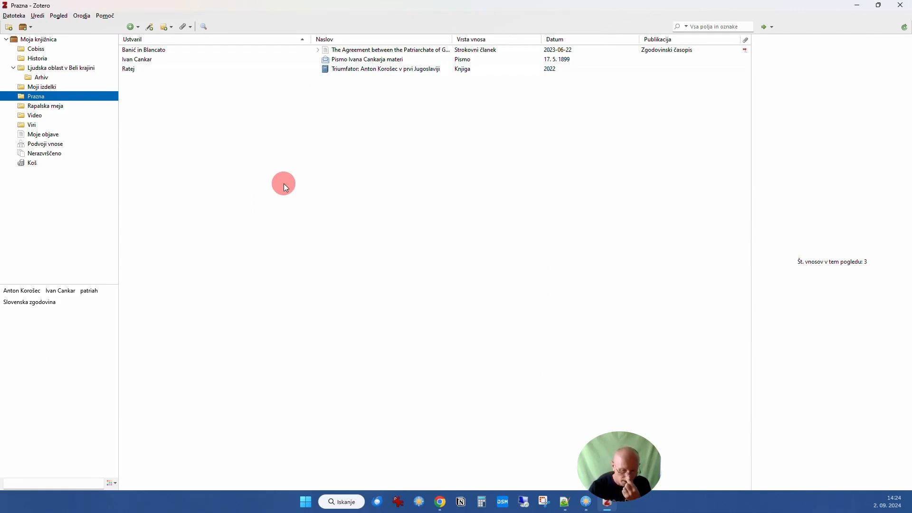
{"action": "left_click", "coordinate": [441, 502]}
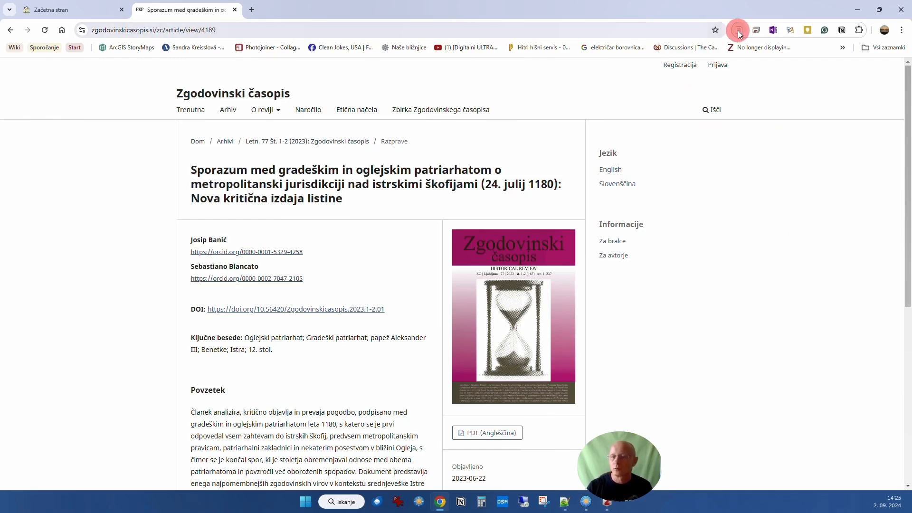
{"action": "left_click", "coordinate": [678, 29]}
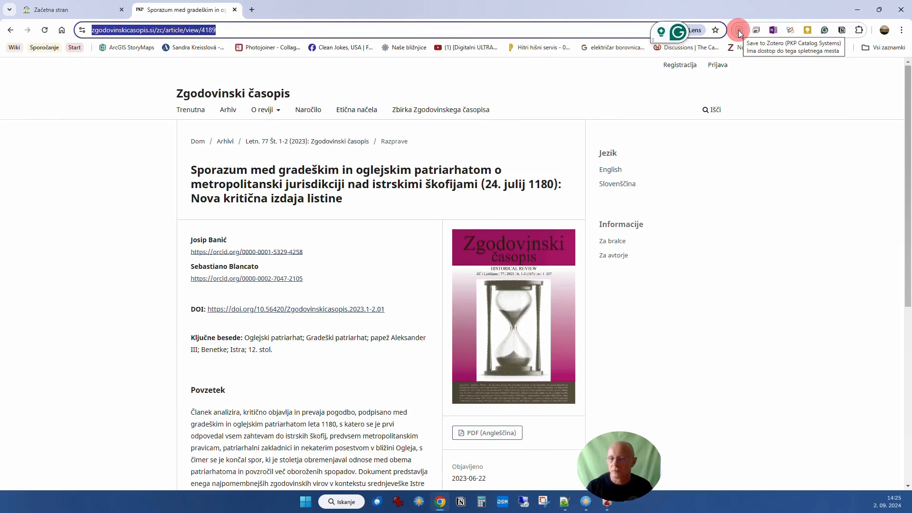
{"action": "left_click", "coordinate": [251, 9]}
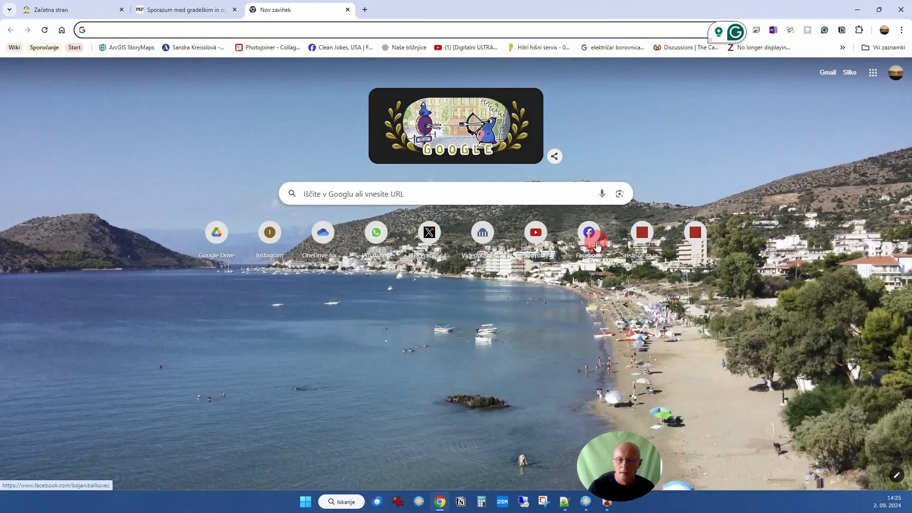
{"action": "left_click", "coordinate": [536, 231]}
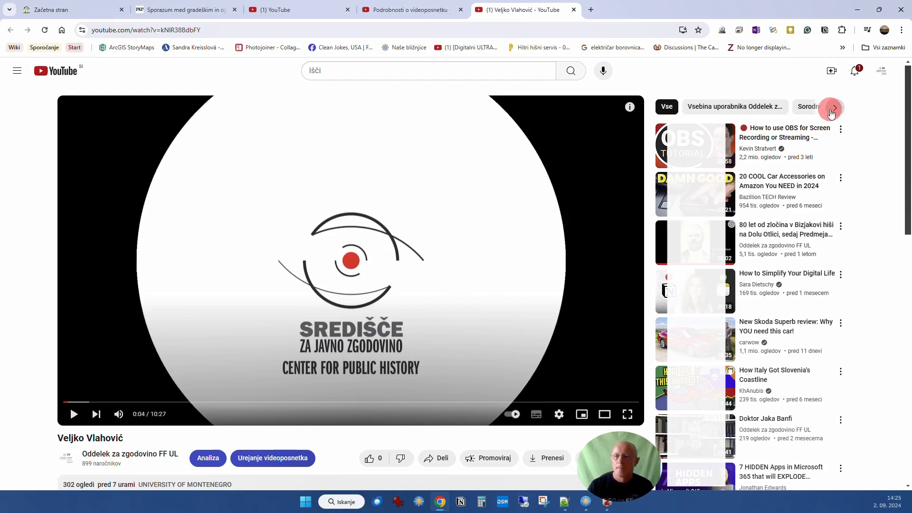
- Save the YouTube video to the Prazna collection with the Zotero Connector and switch back to Zotero to check the new entry
{"action": "left_click", "coordinate": [723, 31]}
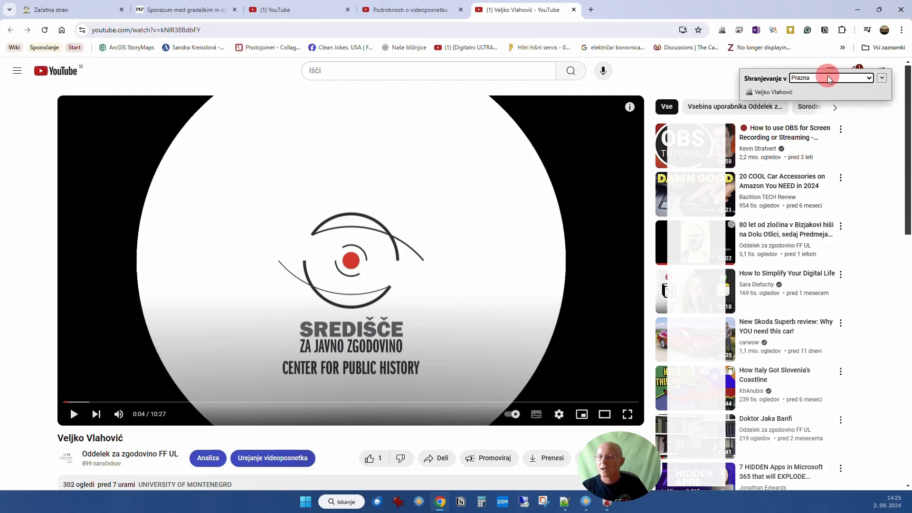
{"action": "left_click", "coordinate": [882, 79]}
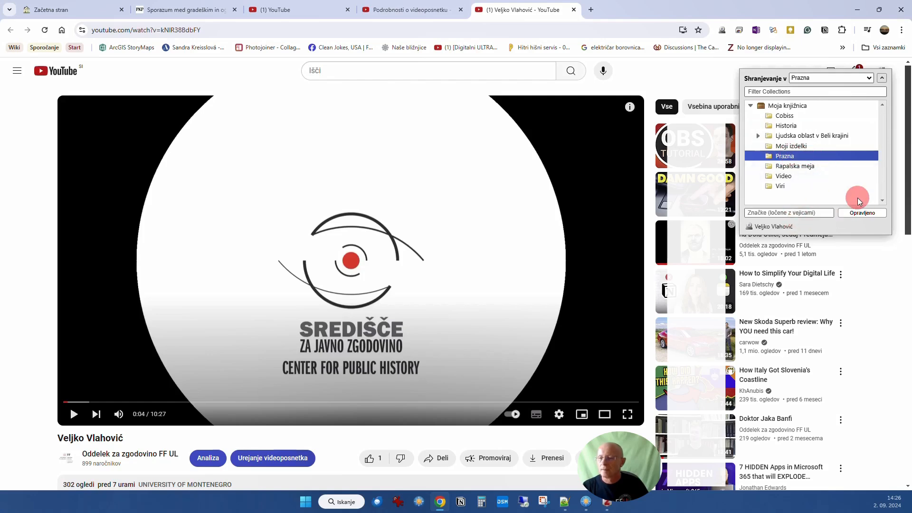
{"action": "left_click", "coordinate": [866, 217]}
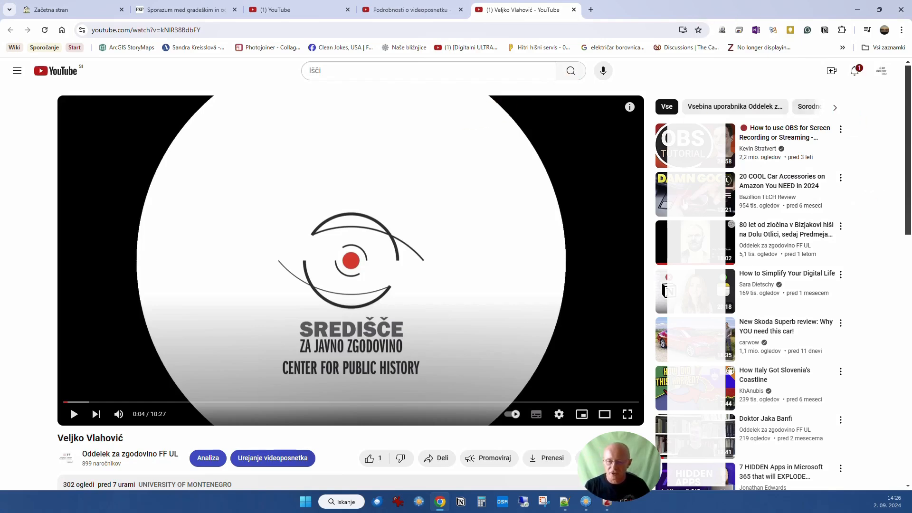
{"action": "left_click", "coordinate": [607, 501]}
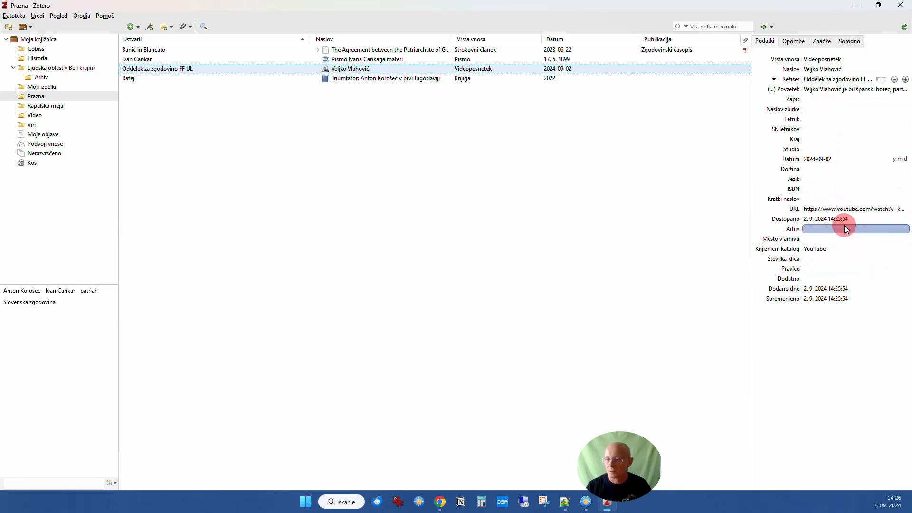
- Switch to Chrome and open the Slovenian Wikipedia article "Veljko Vlahović"
{"action": "left_click", "coordinate": [856, 210]}
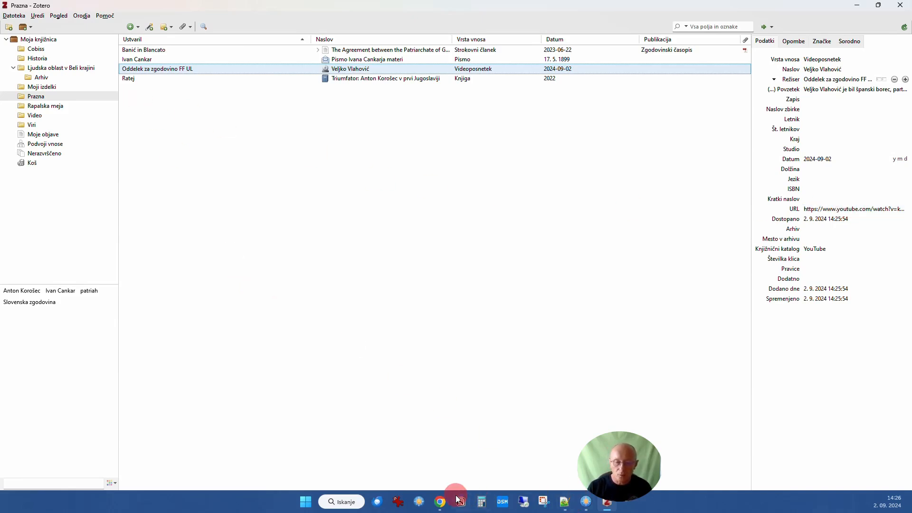
{"action": "left_click", "coordinate": [440, 502]}
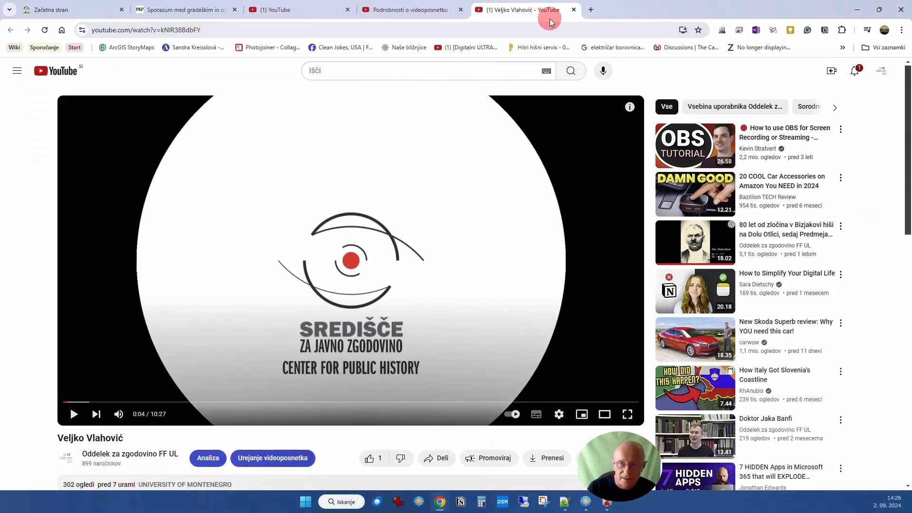
{"action": "left_click", "coordinate": [528, 29]}
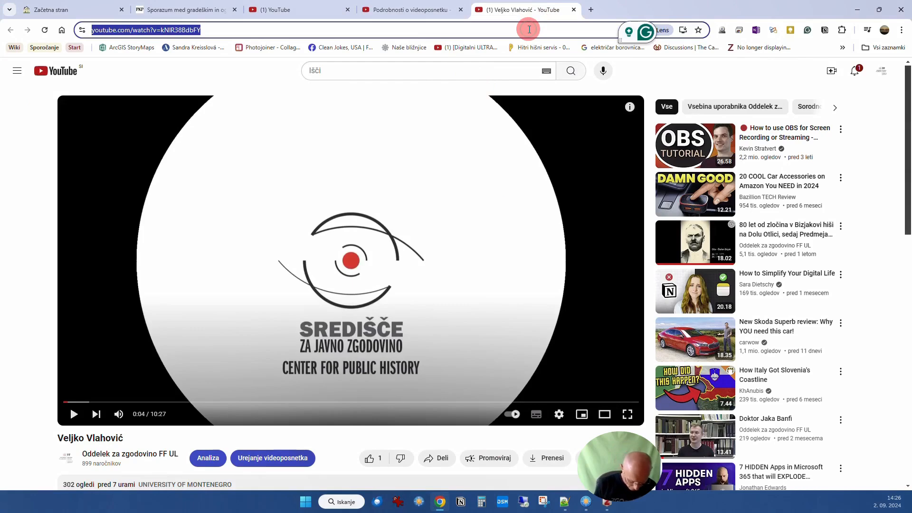
{"action": "type", "text": "wikipedia.org/wiki/Veljko_Vlahović"}
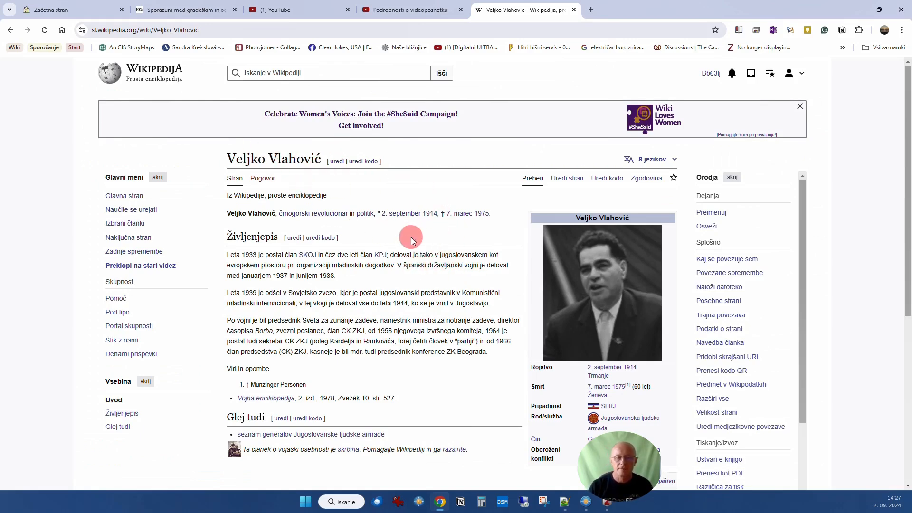
- Save the Wikipedia article to the Prazna collection with the Zotero Connector and check the new entry in Zotero
{"action": "left_click", "coordinate": [738, 30]}
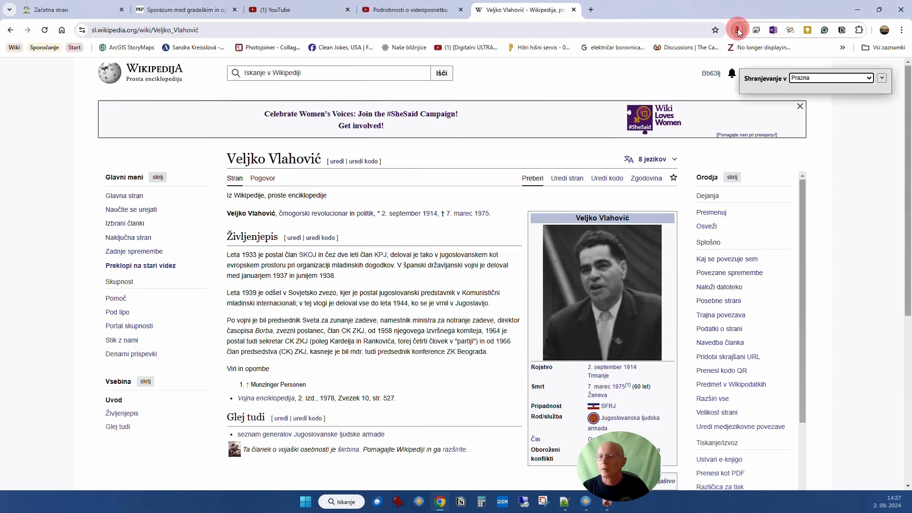
{"action": "left_click", "coordinate": [883, 79]}
{"action": "left_click", "coordinate": [869, 212]}
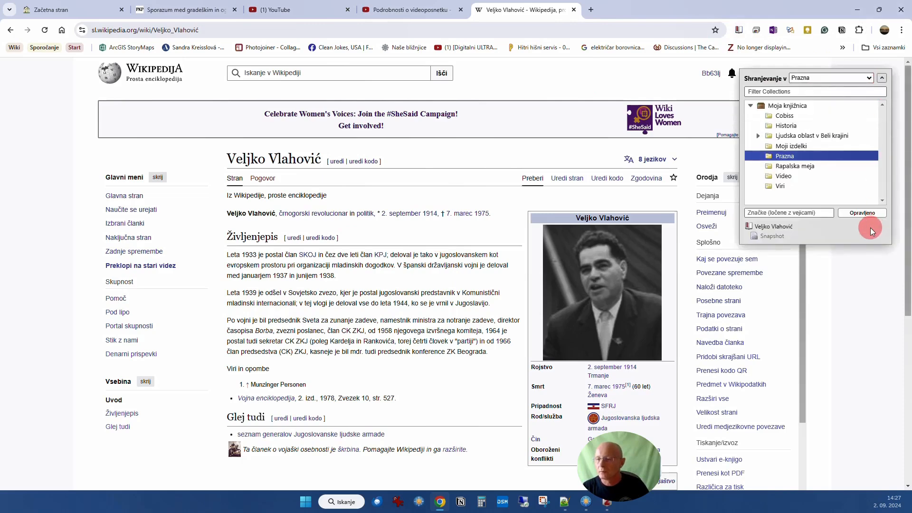
{"action": "left_click", "coordinate": [853, 212]}
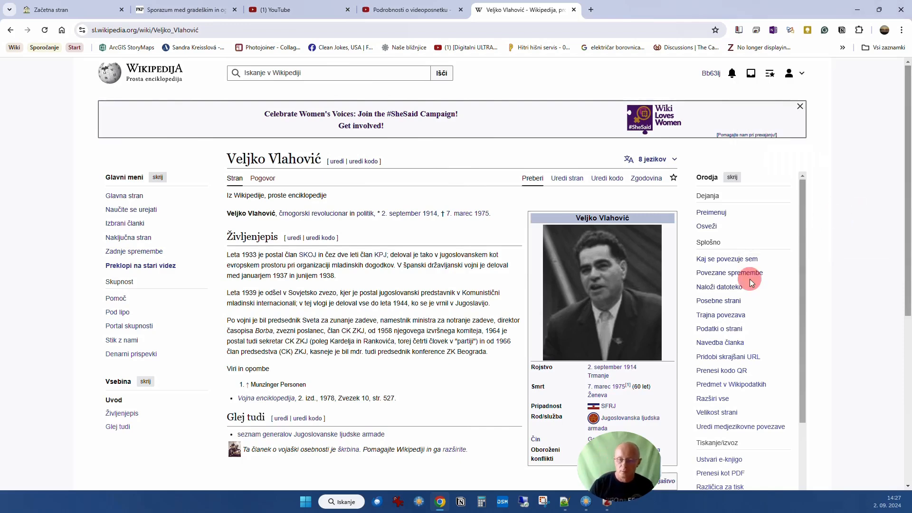
{"action": "left_click", "coordinate": [610, 505]}
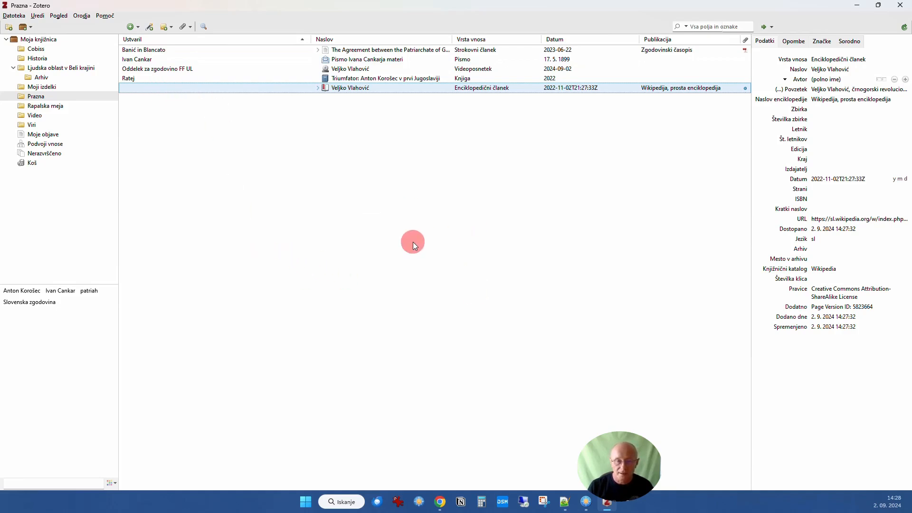
{"action": "left_click", "coordinate": [443, 503]}
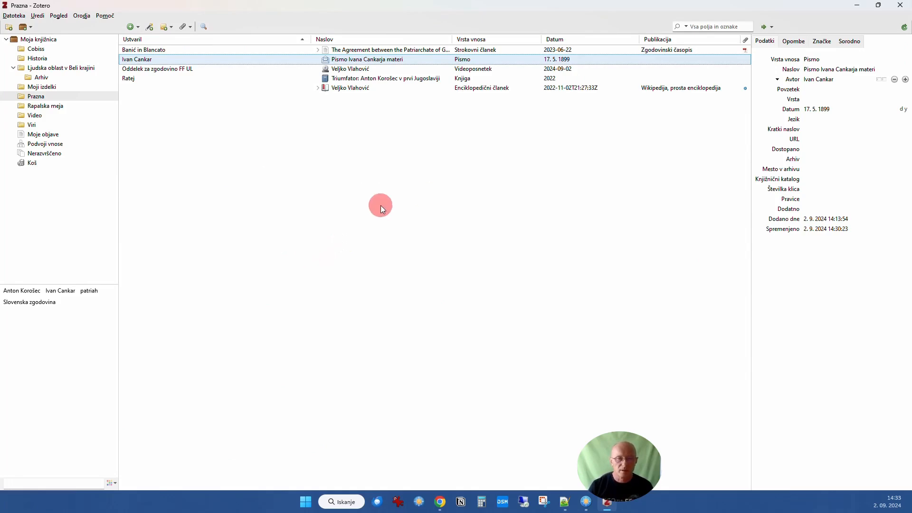
- Duplicate the letter "Pismo Ivana Cankarja materi" in the Prazna collection and set the copy's item type to Dokument
{"action": "right_click", "coordinate": [383, 59]}
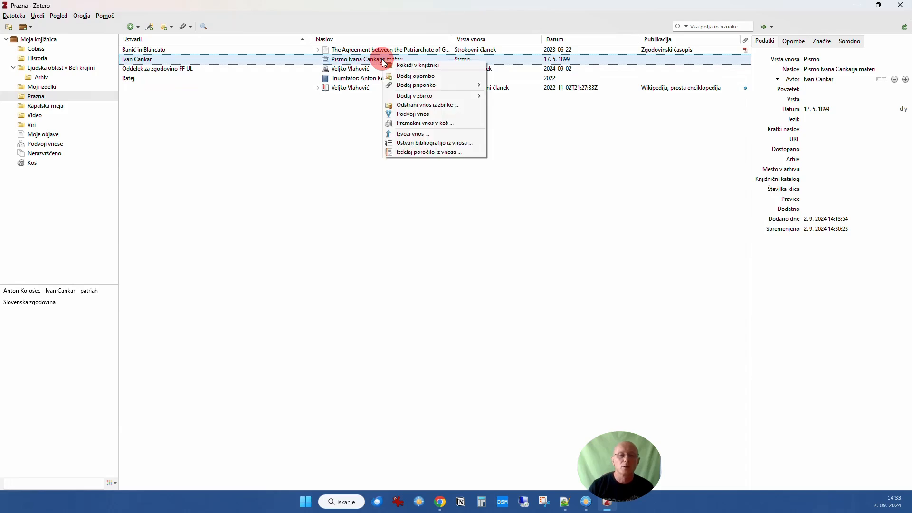
{"action": "left_click", "coordinate": [422, 116]}
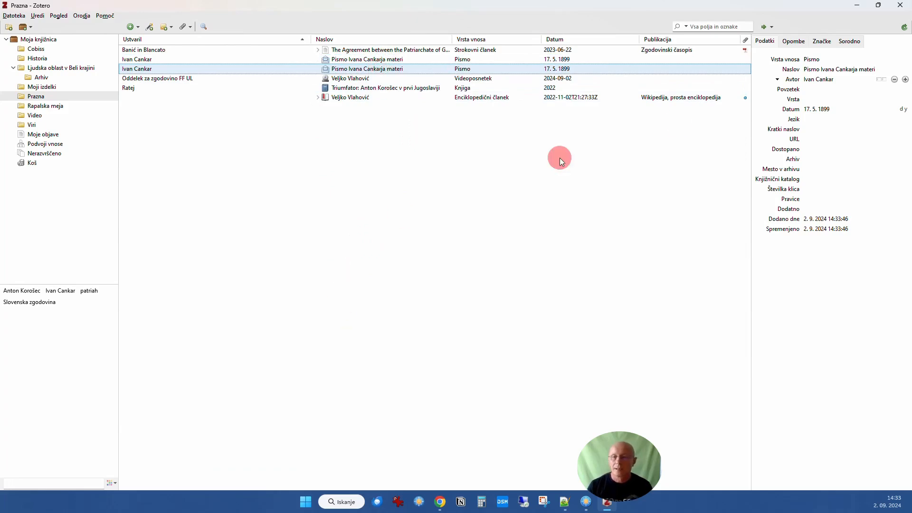
{"action": "left_click", "coordinate": [833, 59]}
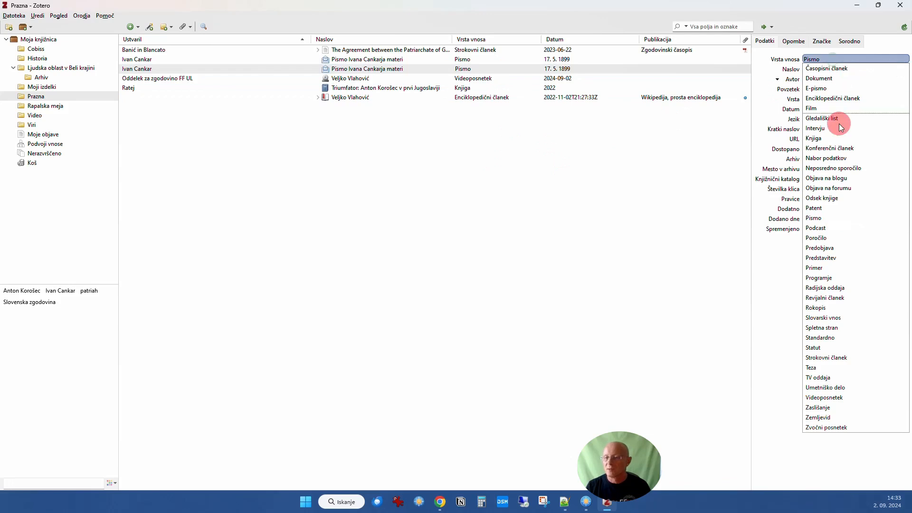
{"action": "left_click", "coordinate": [842, 78]}
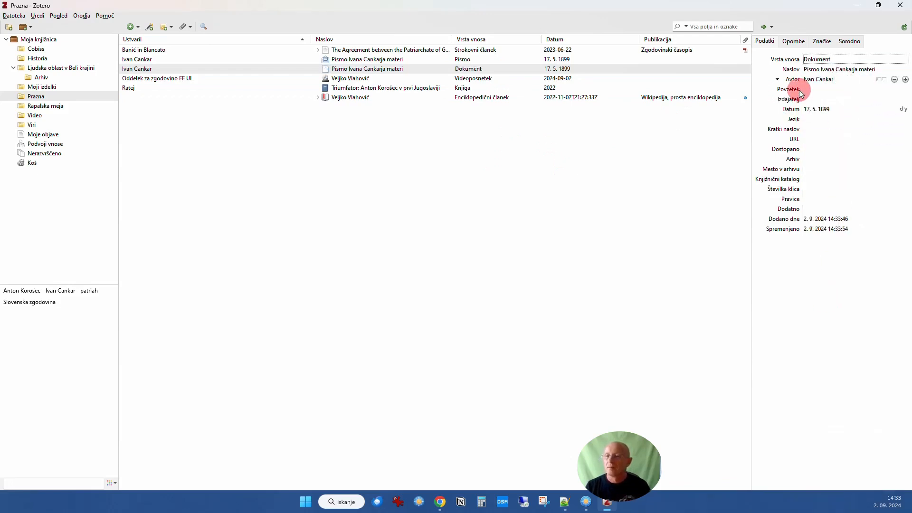
- Set the Arhiv field of the duplicated document to "SI ARS 234 Ivan Cankar"
{"action": "left_click", "coordinate": [820, 159]}
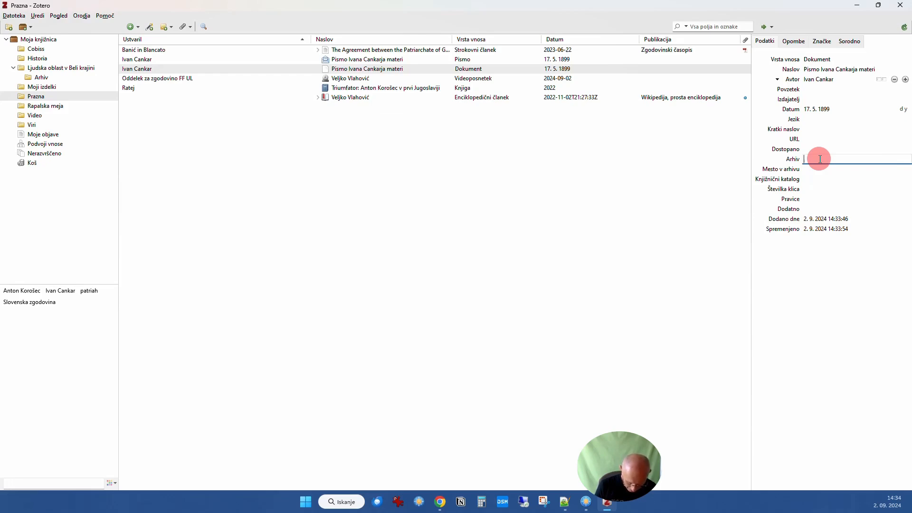
{"action": "type", "text": "SI 234 Ivan Ca"}
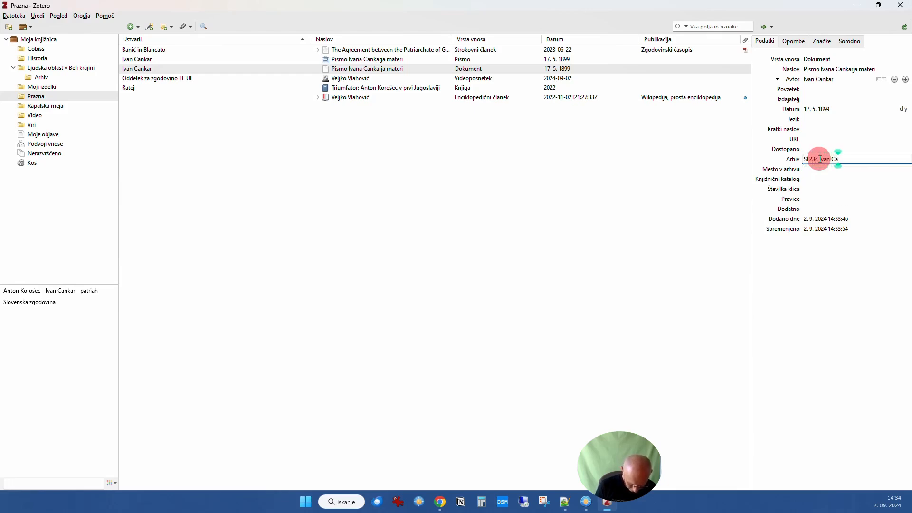
{"action": "type", "text": "nkar"}
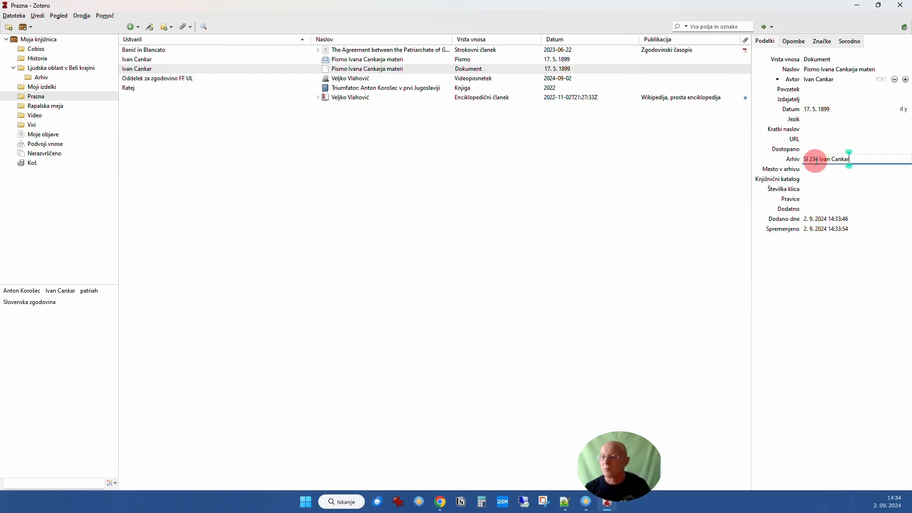
{"action": "left_click", "coordinate": [809, 160]}
{"action": "type", "text": "ARS"}
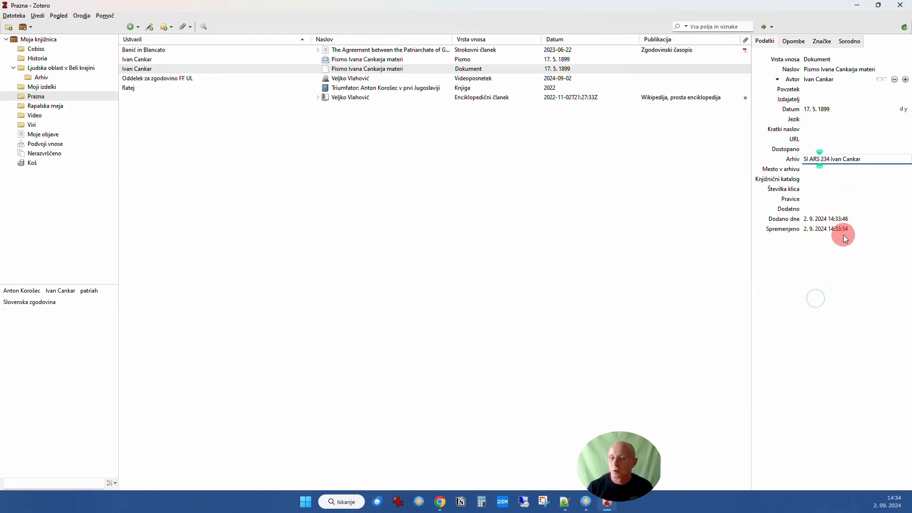
{"action": "left_click", "coordinate": [666, 201]}
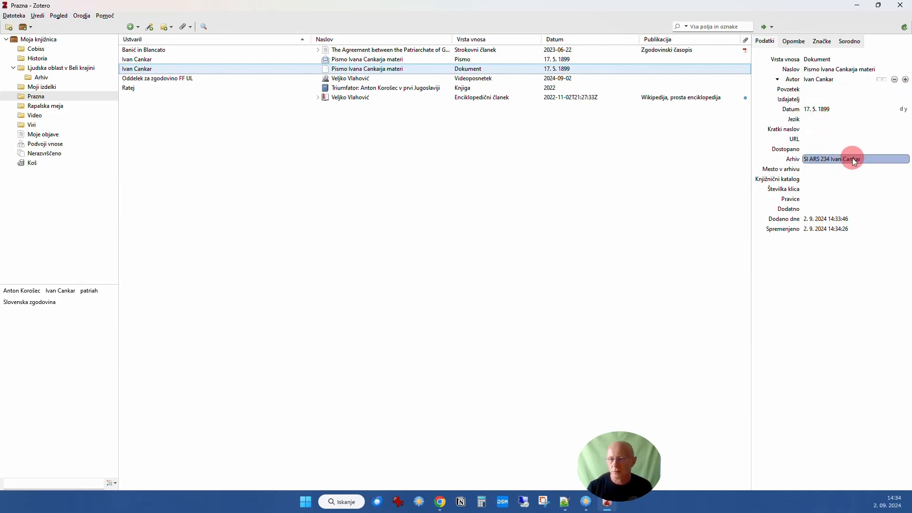
{"action": "left_click", "coordinate": [811, 158]}
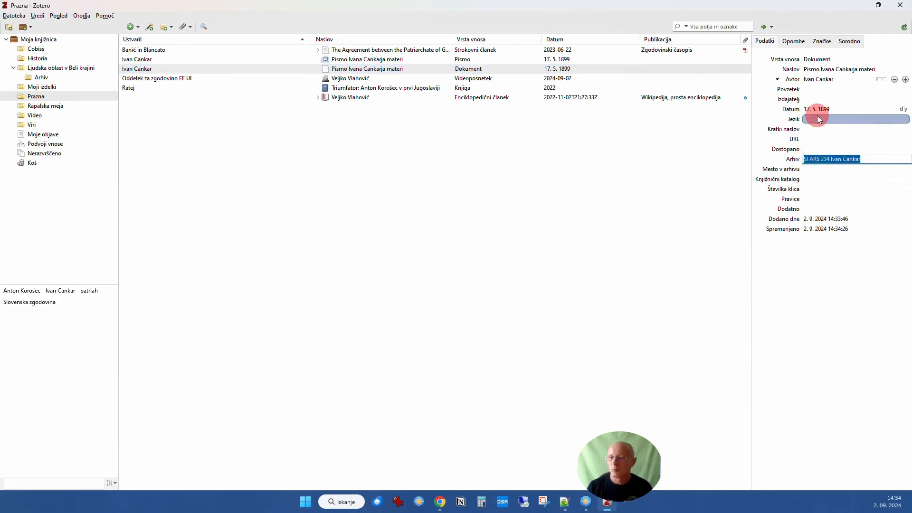
{"action": "left_click", "coordinate": [824, 71]}
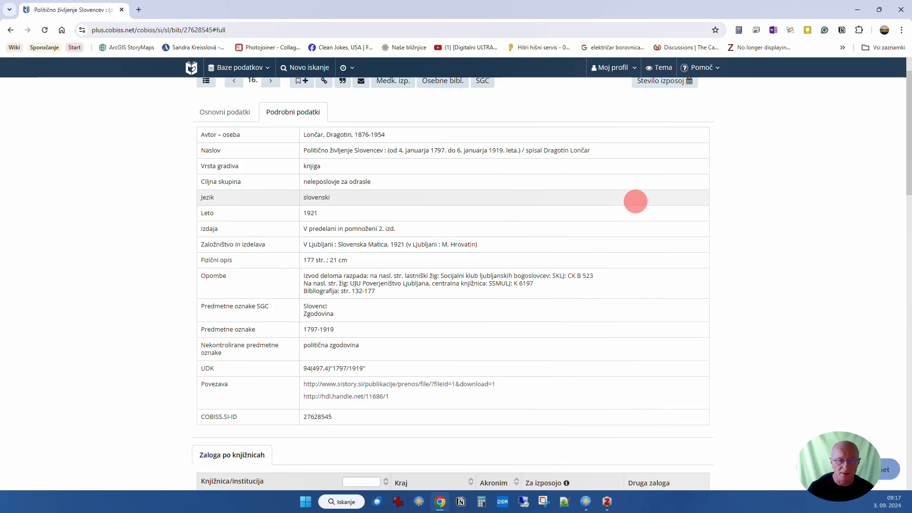
- Save the COBISS record of "Politično življenje Slovencev" to the Prazna collection with the Zotero Connector and switch to Zotero
{"action": "scroll", "coordinate": [757, 218], "scroll_direction": "up", "scroll_amount": 1}
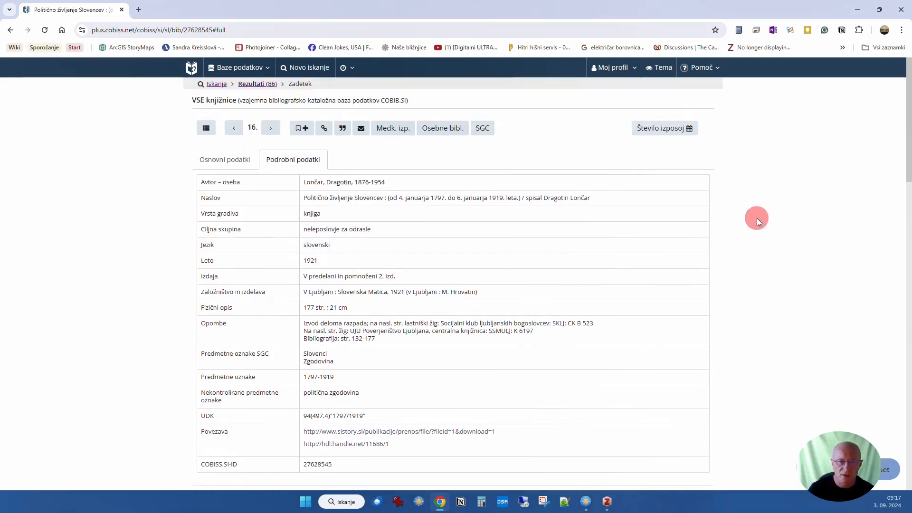
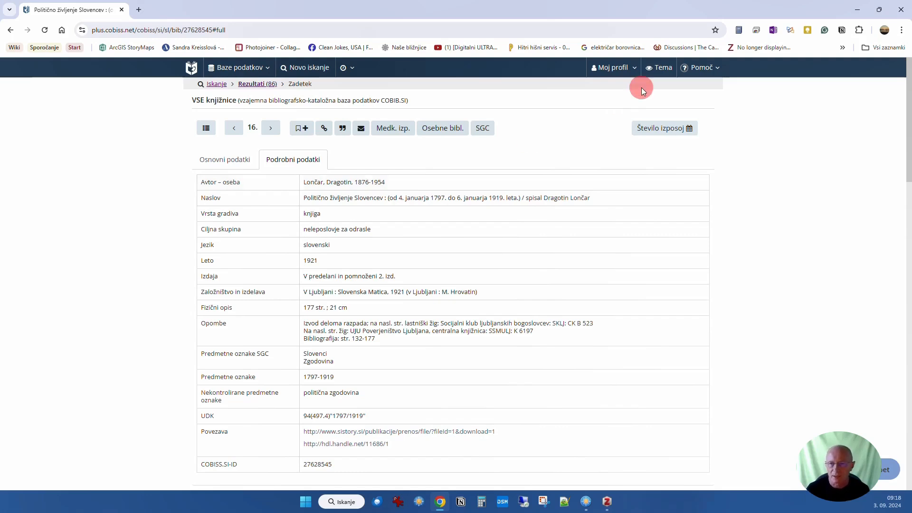
{"action": "left_click", "coordinate": [739, 31]}
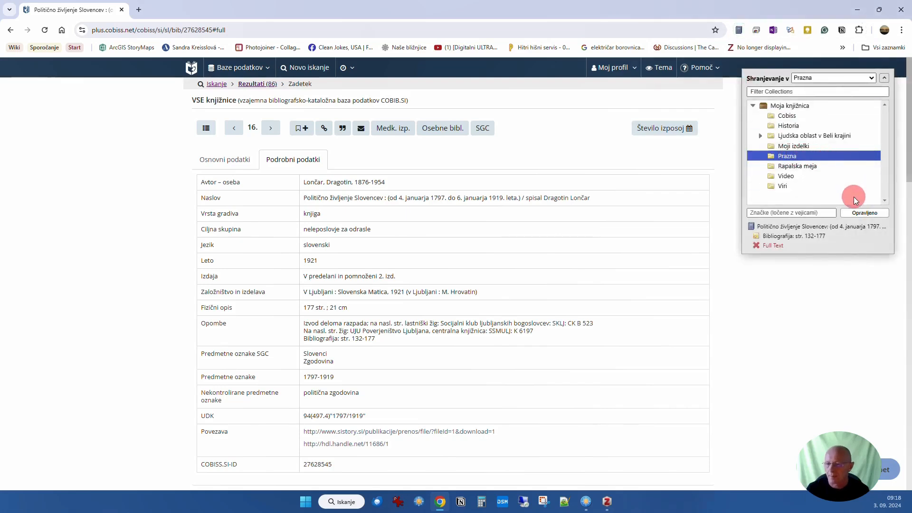
{"action": "left_click", "coordinate": [865, 213]}
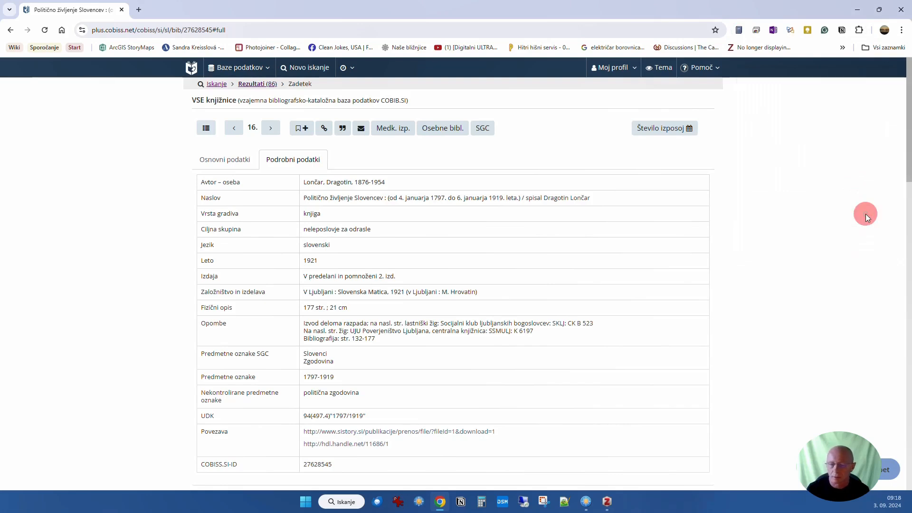
{"action": "left_click", "coordinate": [607, 502]}
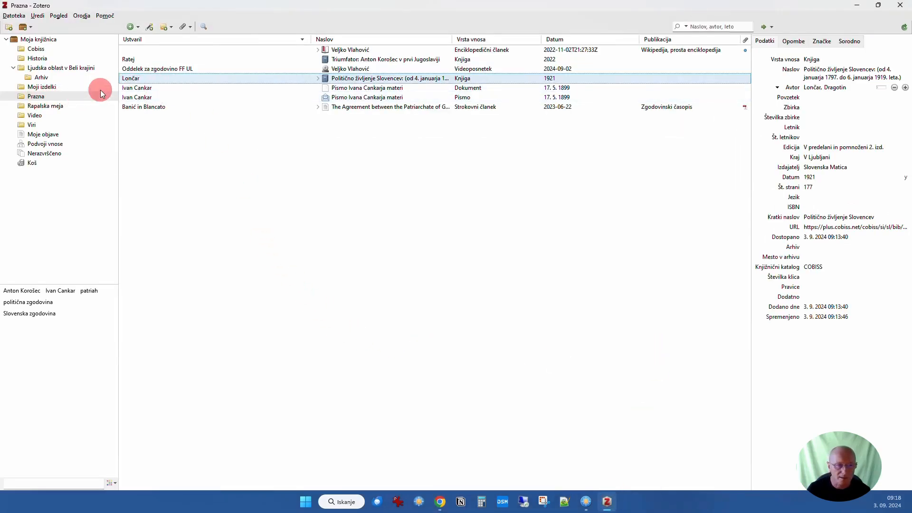
- Examine the saved book's details in Zotero and compare its URL with the full-text links in the COBISS record
{"action": "left_click", "coordinate": [129, 80]}
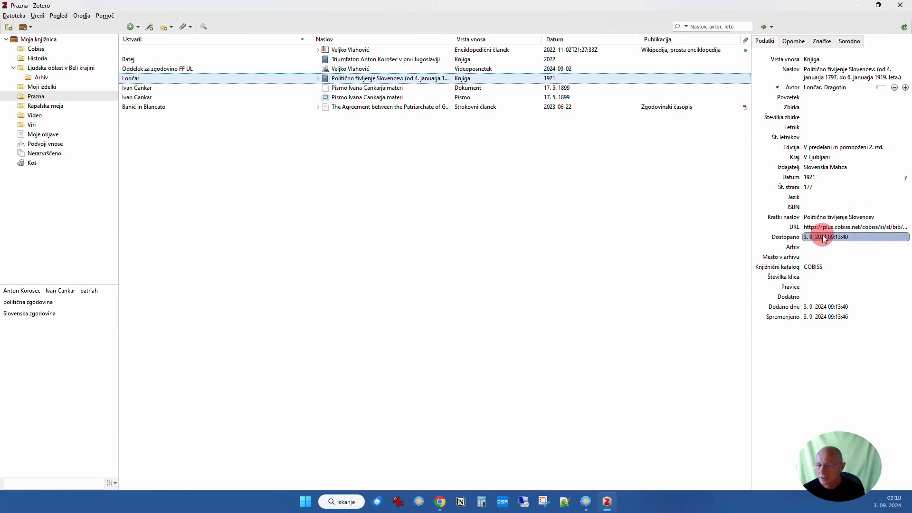
{"action": "left_click", "coordinate": [799, 230]}
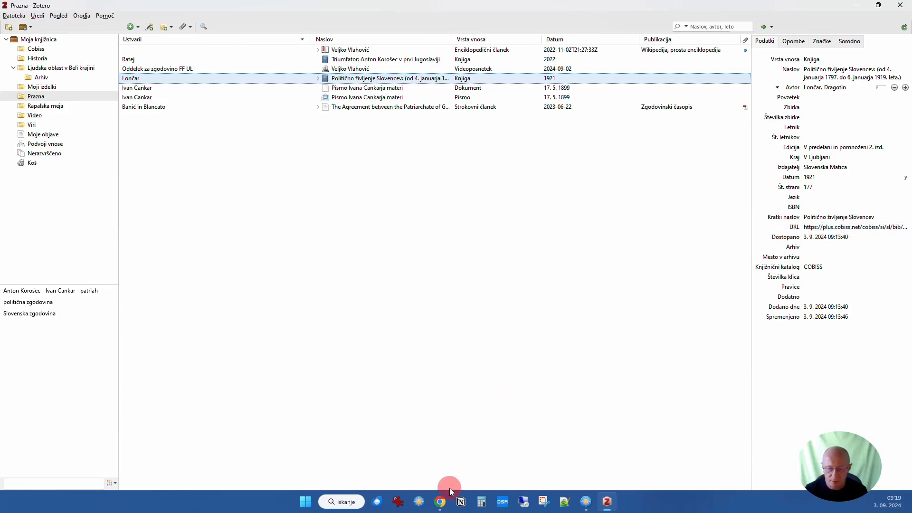
{"action": "left_click", "coordinate": [442, 500]}
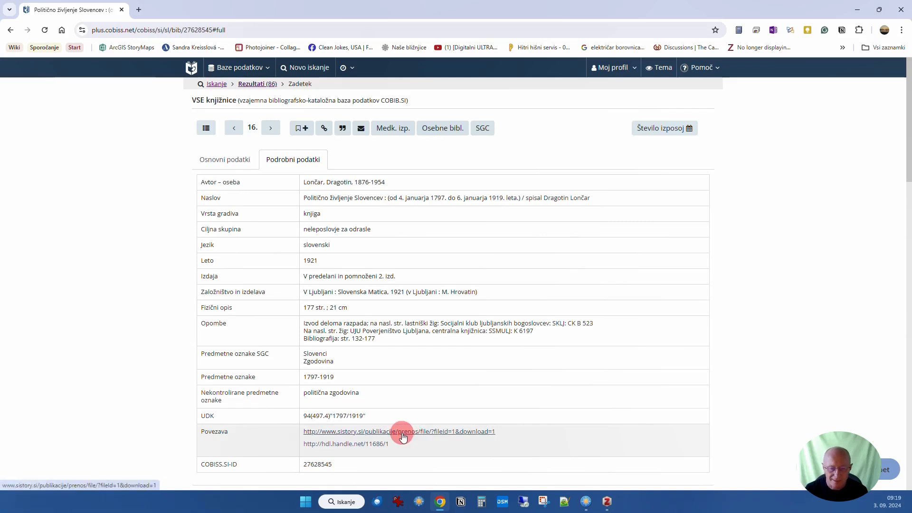
{"action": "left_click", "coordinate": [608, 506]}
{"action": "left_click", "coordinate": [838, 228]}
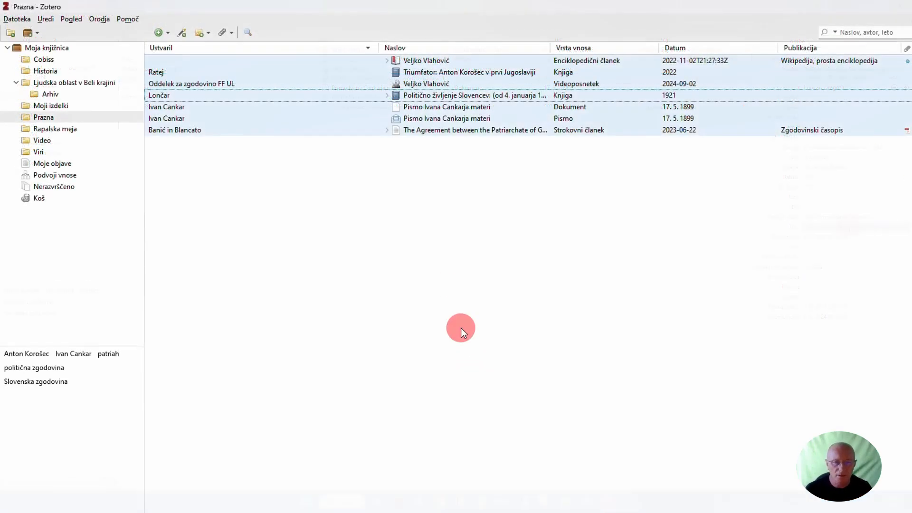
- Set up an RTF bibliography from all items in the Prazna collection and switch to "Neimenovana bibliografija.rtf" in Word
{"action": "left_click", "coordinate": [461, 328]}
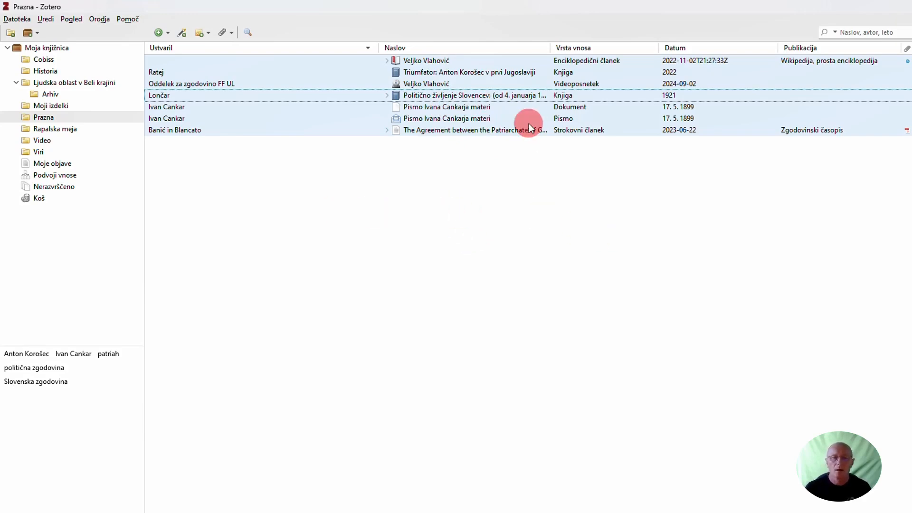
{"action": "left_click", "coordinate": [42, 116]}
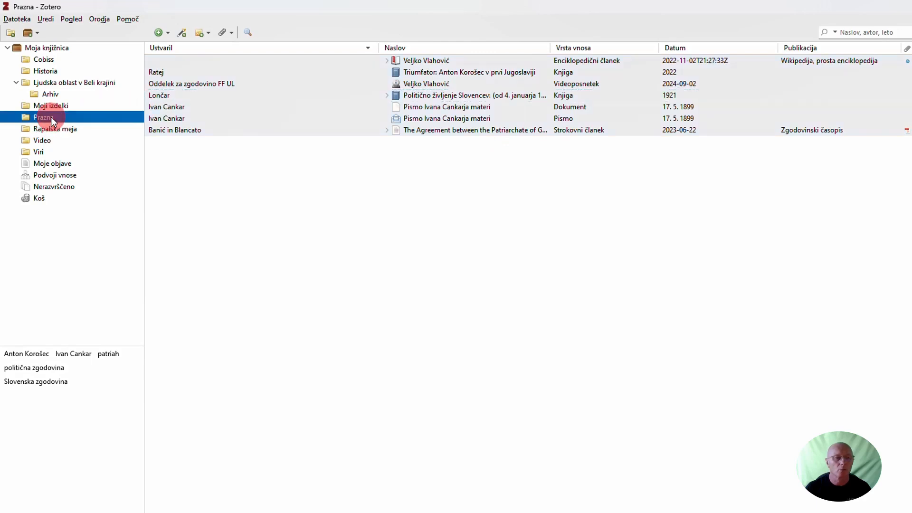
{"action": "left_click", "coordinate": [518, 133]}
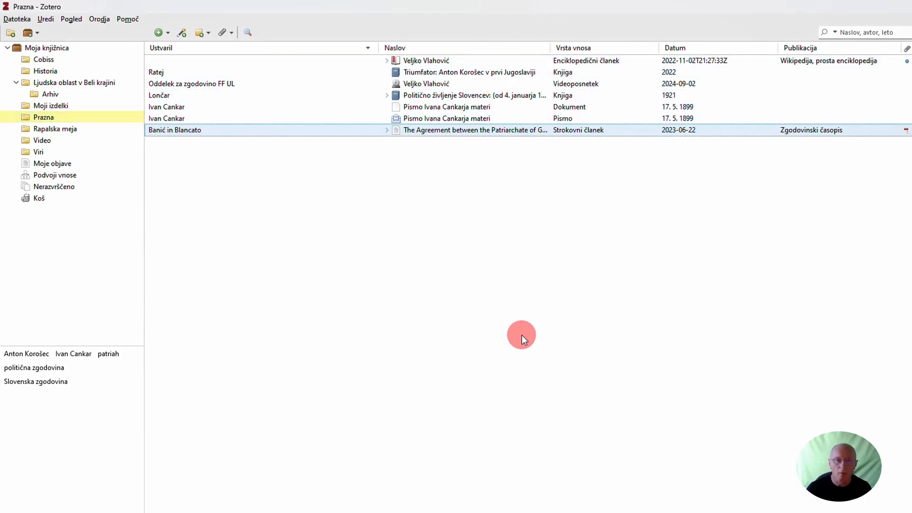
{"action": "key", "text": "ctrl+a"}
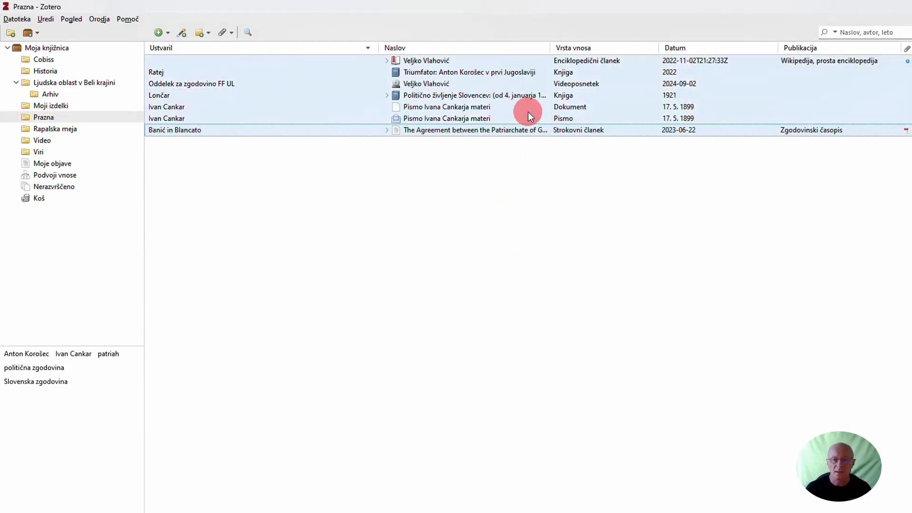
{"action": "right_click", "coordinate": [522, 98]}
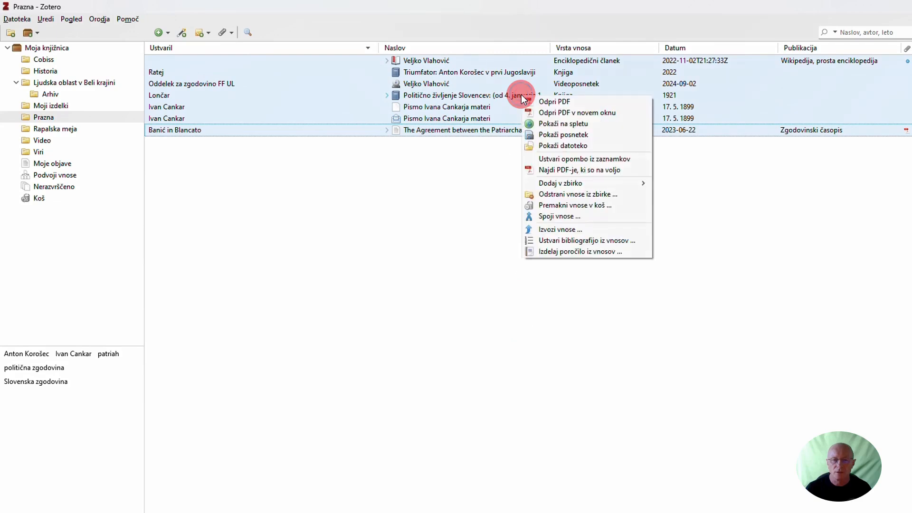
{"action": "left_click", "coordinate": [606, 242]}
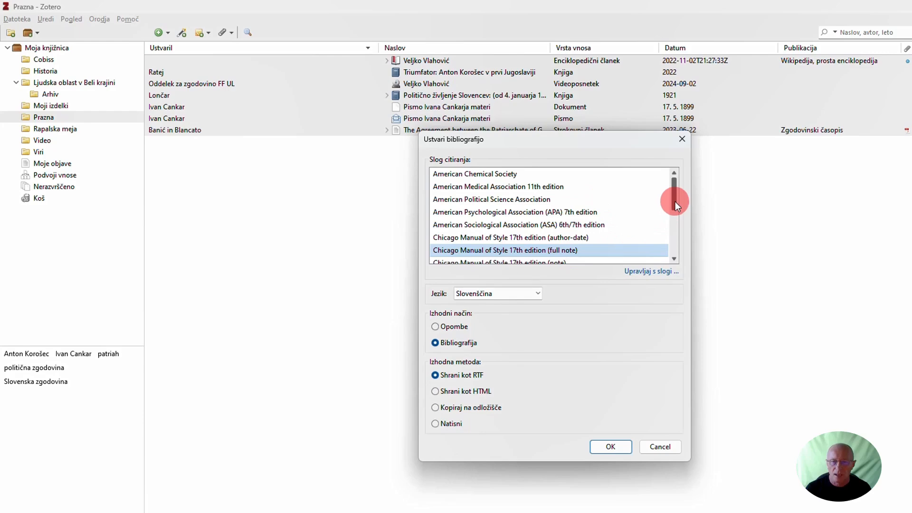
{"action": "left_click_drag", "start_coordinate": [675, 200], "coordinate": [673, 207]}
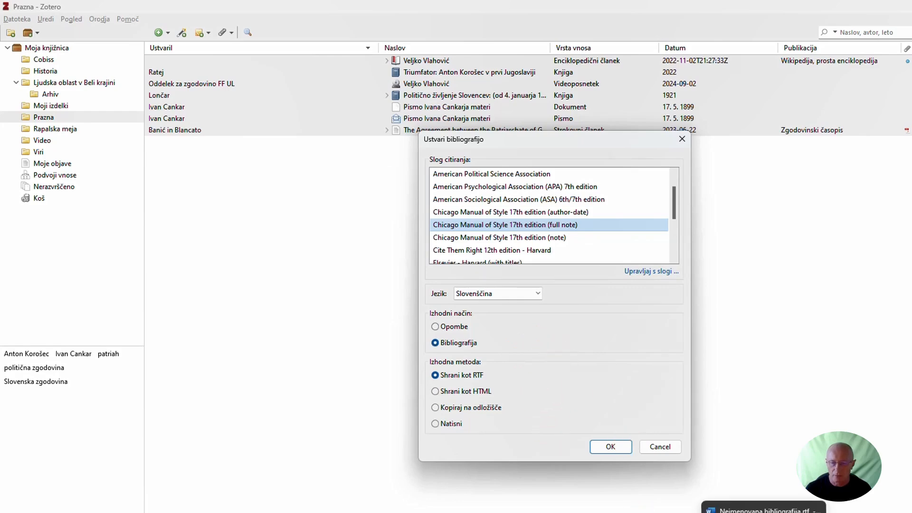
{"action": "left_click", "coordinate": [764, 510]}
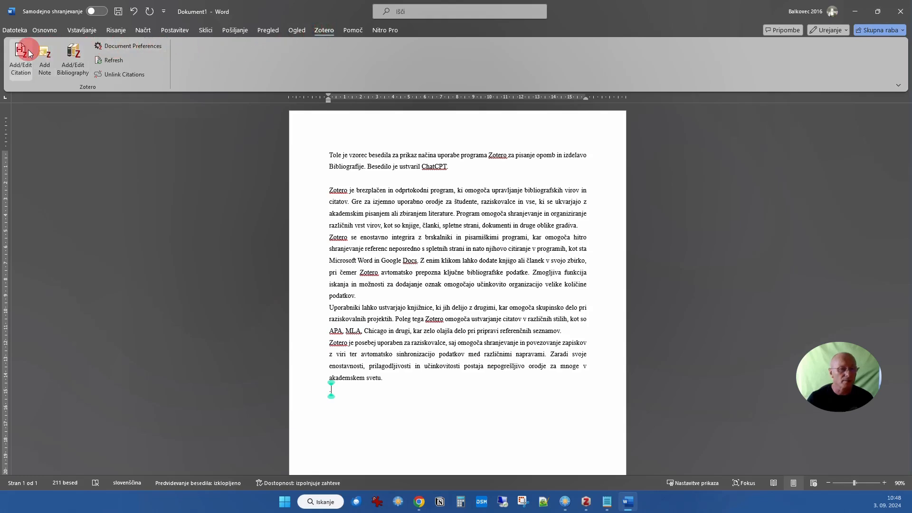
- Confirm Zotero's document preferences in Word with Chicago Manual of Style 17th edition (note), Slovenščina and citations shown as footnotes (sprotne opombe)
{"action": "left_click", "coordinate": [130, 46]}
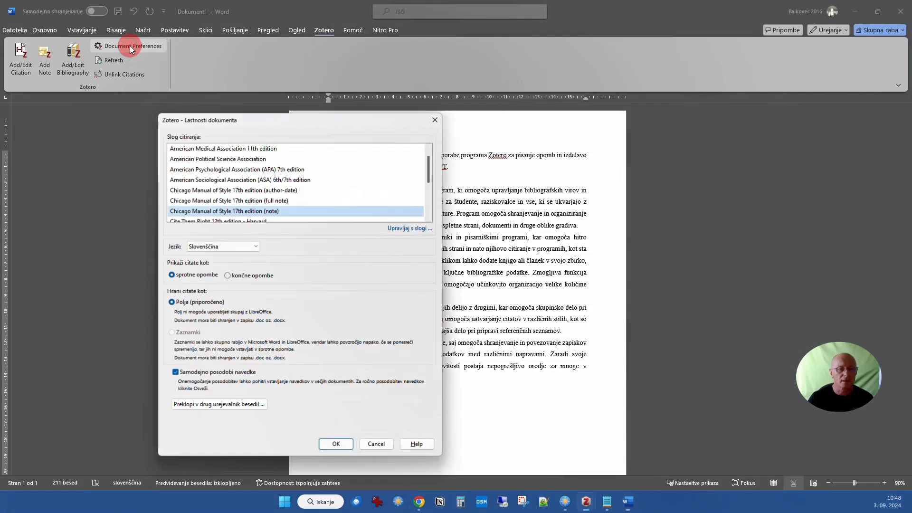
{"action": "left_click_drag", "start_coordinate": [275, 122], "coordinate": [337, 94]}
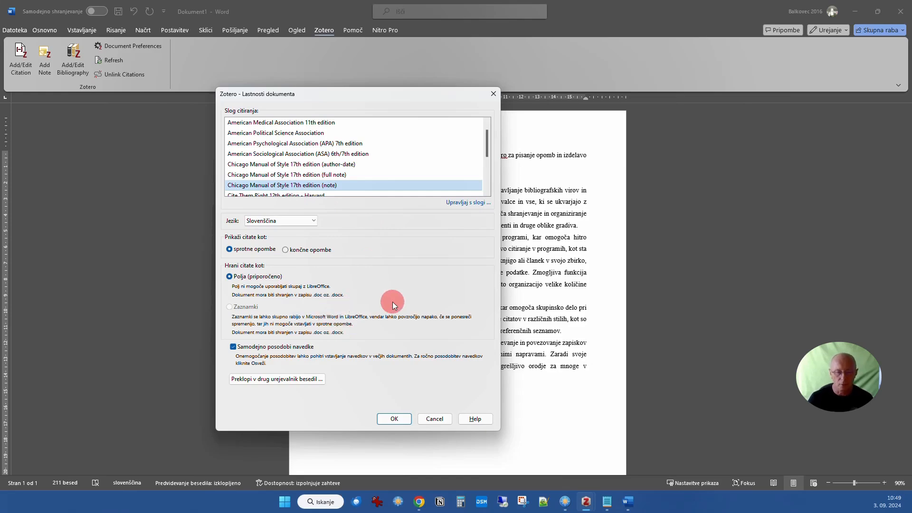
{"action": "left_click", "coordinate": [395, 418]}
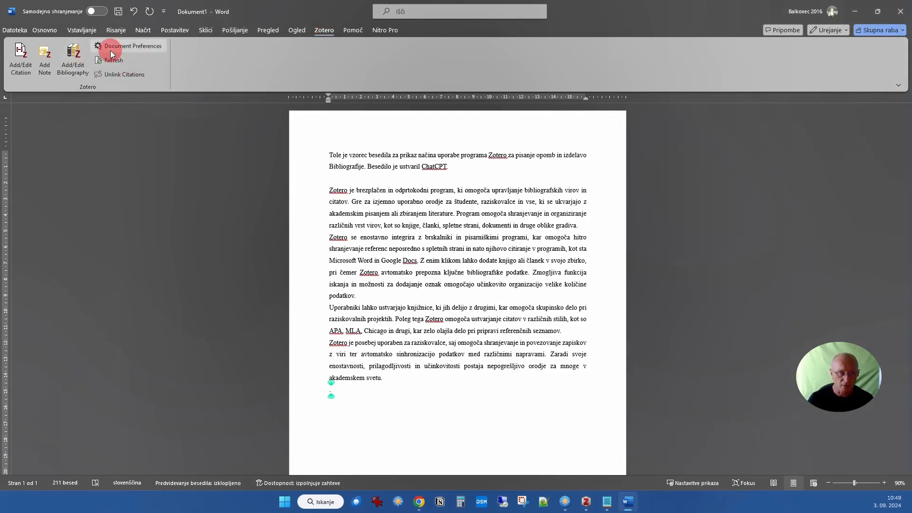
- Insert a Zotero footnote after "citatov." citing "SI ARS 234 Ivan Cankar, Pismo Ivana Cankarja materi" and check it at 110% zoom
{"action": "left_click", "coordinate": [29, 57]}
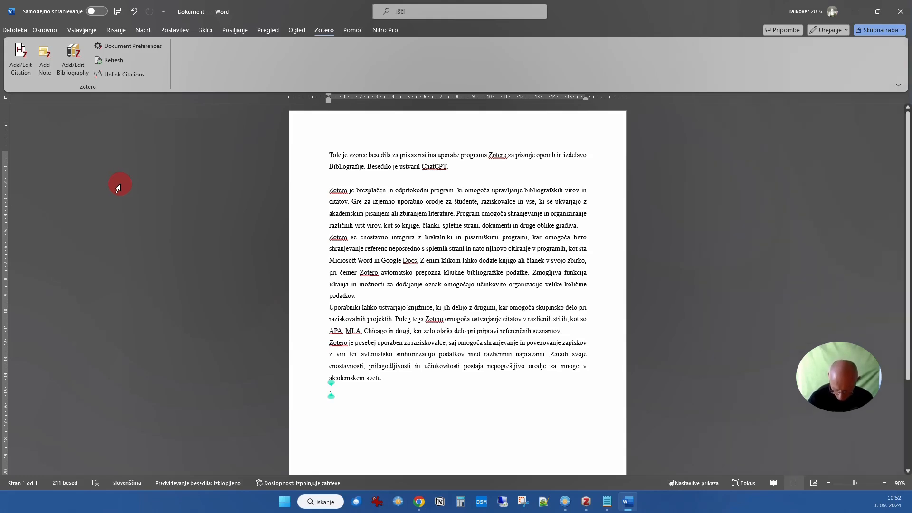
{"action": "key", "text": "ctrl+z"}
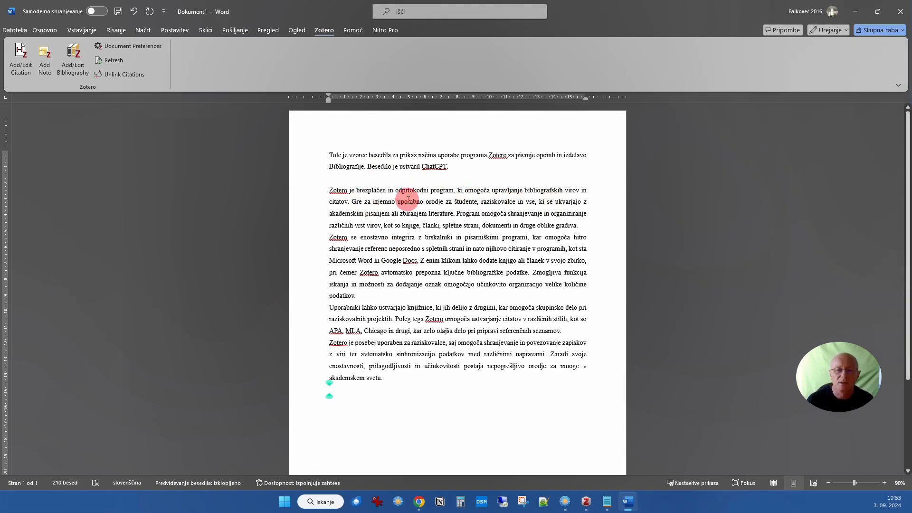
{"action": "left_click", "coordinate": [350, 203]}
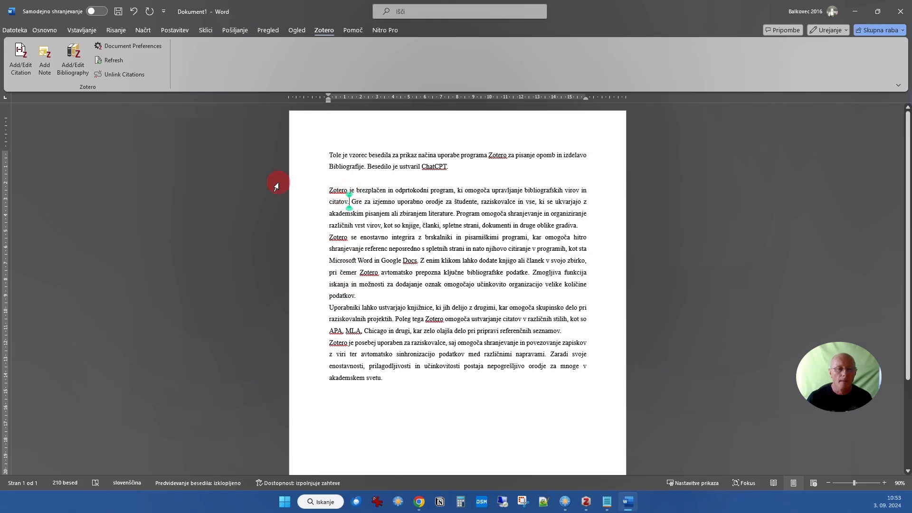
{"action": "left_click", "coordinate": [24, 64]}
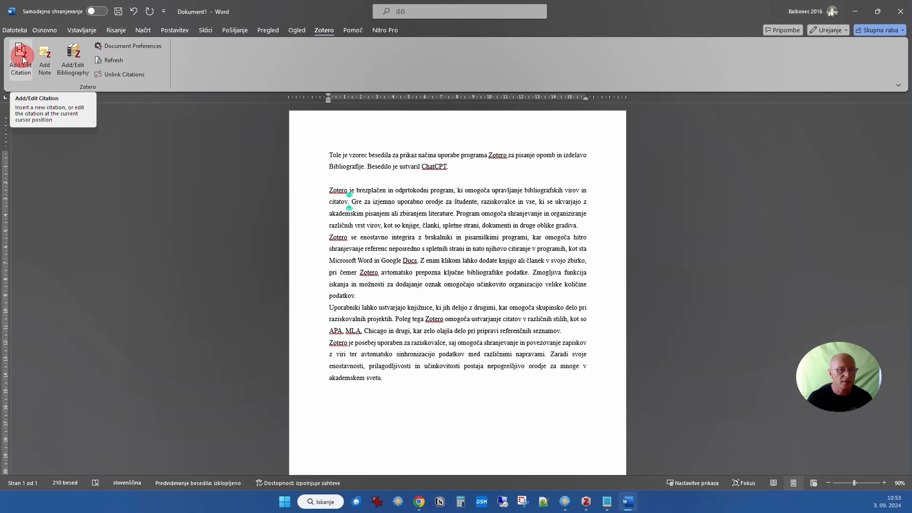
{"action": "left_click", "coordinate": [23, 60]}
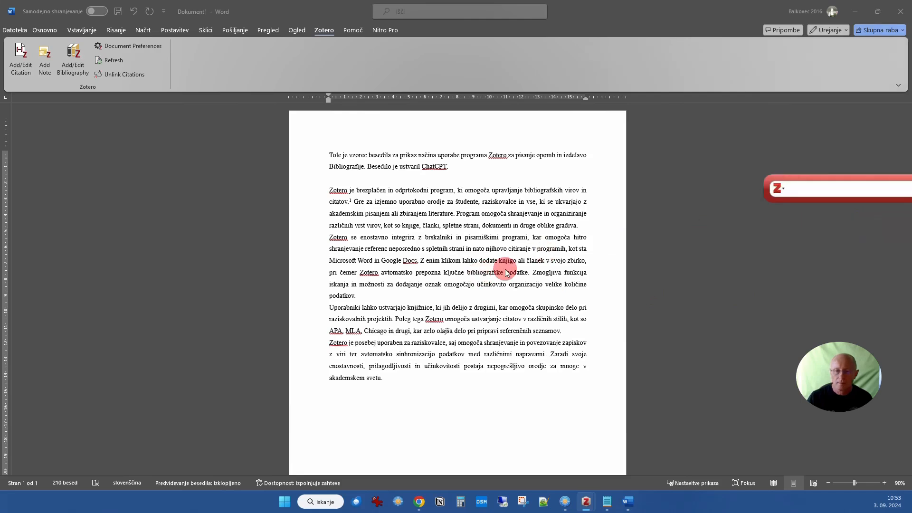
{"action": "left_click_drag", "start_coordinate": [832, 161], "coordinate": [439, 288]}
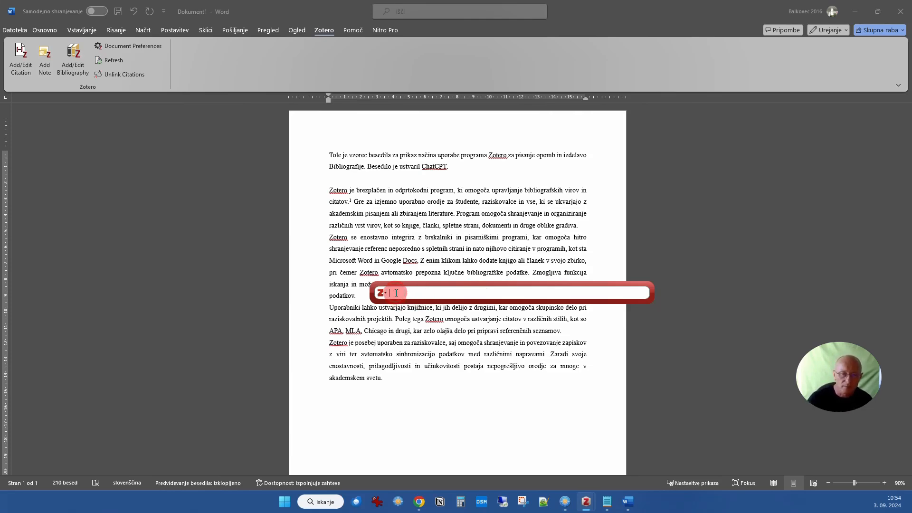
{"action": "type", "text": "cank"}
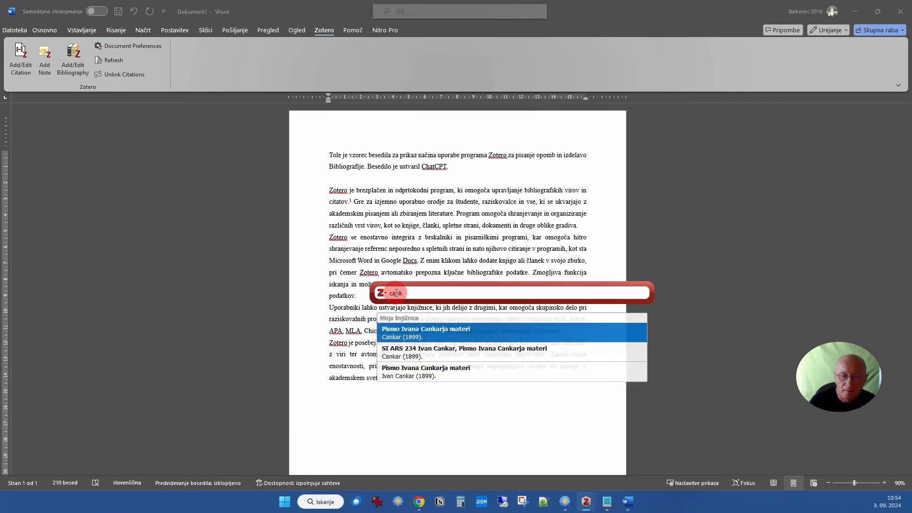
{"action": "left_click", "coordinate": [451, 352]}
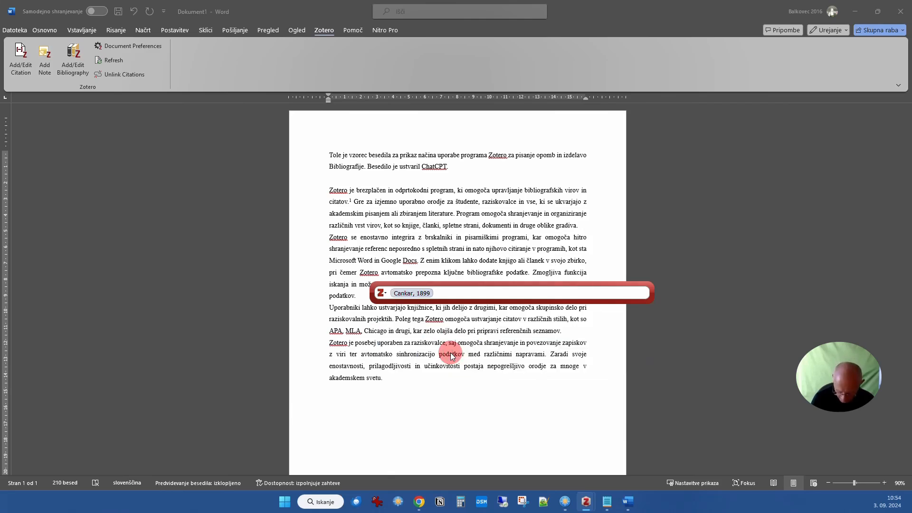
{"action": "key", "text": "Return"}
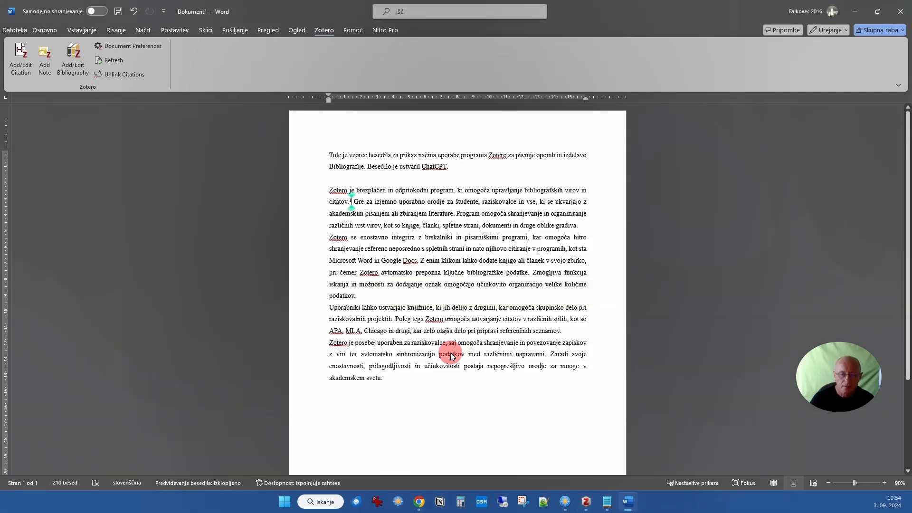
{"action": "scroll", "coordinate": [464, 323], "scroll_direction": "down", "scroll_amount": 3}
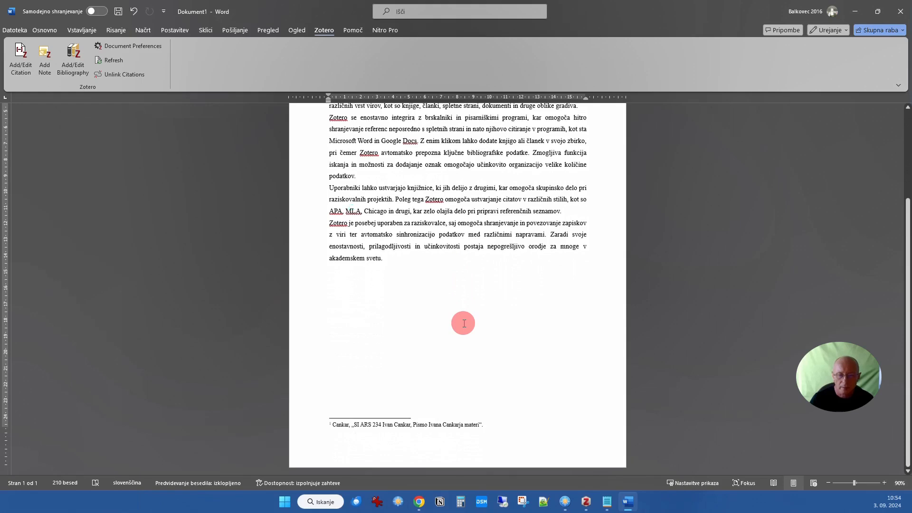
{"action": "left_click", "coordinate": [884, 483]}
{"action": "left_click", "coordinate": [885, 482]}
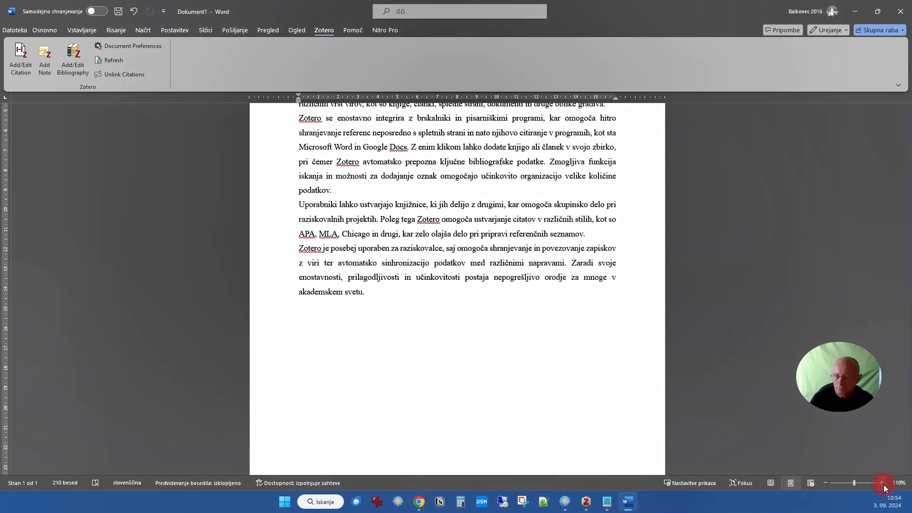
{"action": "scroll", "coordinate": [581, 346], "scroll_direction": "down", "scroll_amount": 2}
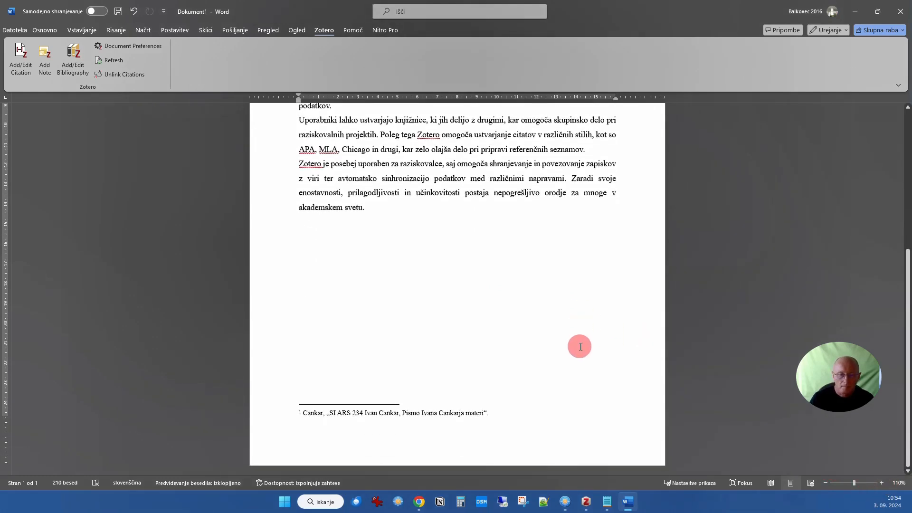
- Insert a Zotero footnote after "literature." citing the 2024 "Veljko Vlahović" video by Oddelek za zgodovino FF UL
{"action": "scroll", "coordinate": [580, 346], "scroll_direction": "up", "scroll_amount": 4}
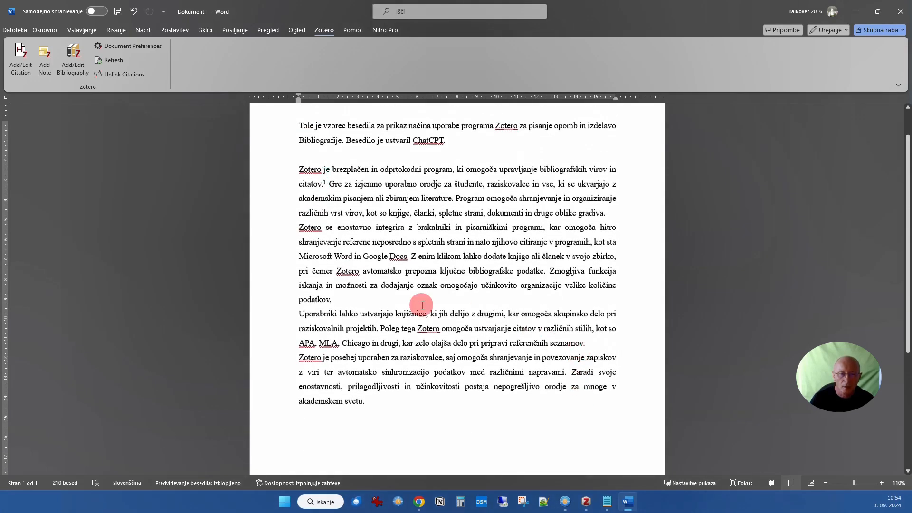
{"action": "left_click", "coordinate": [455, 199]}
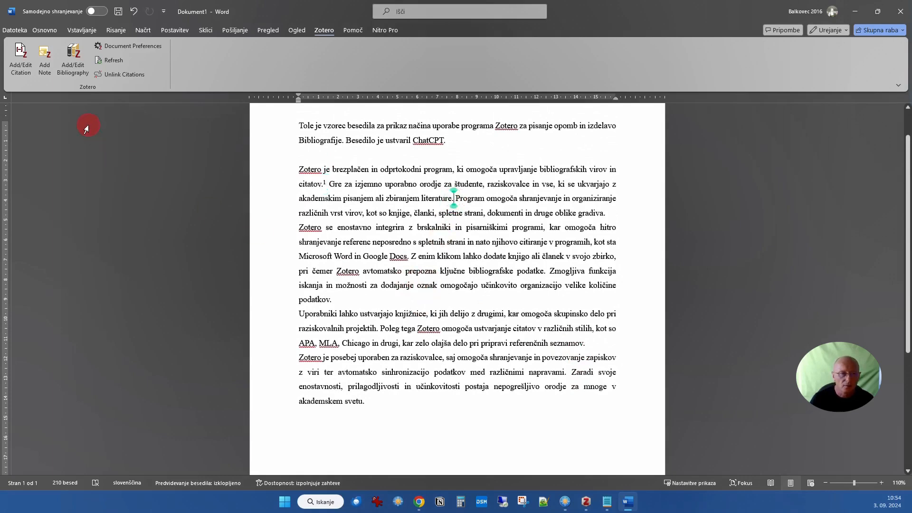
{"action": "left_click", "coordinate": [19, 57]}
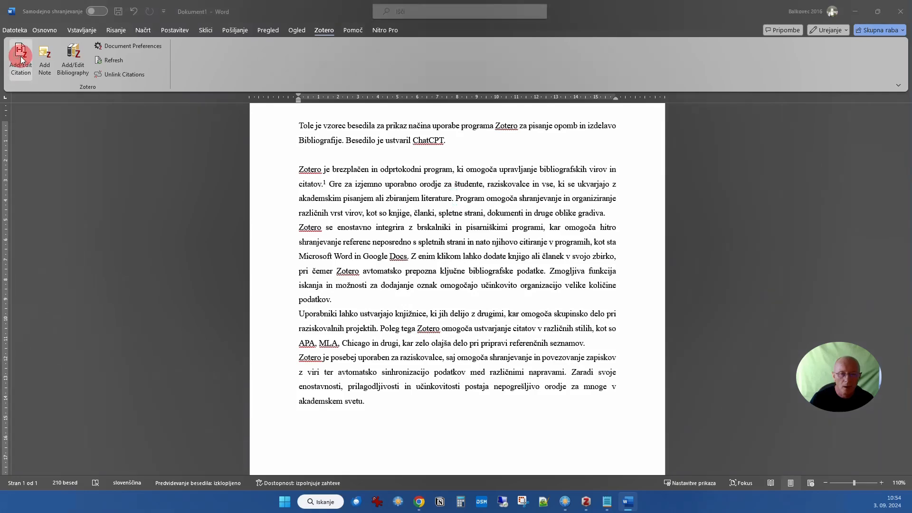
{"action": "type", "text": "veljk"}
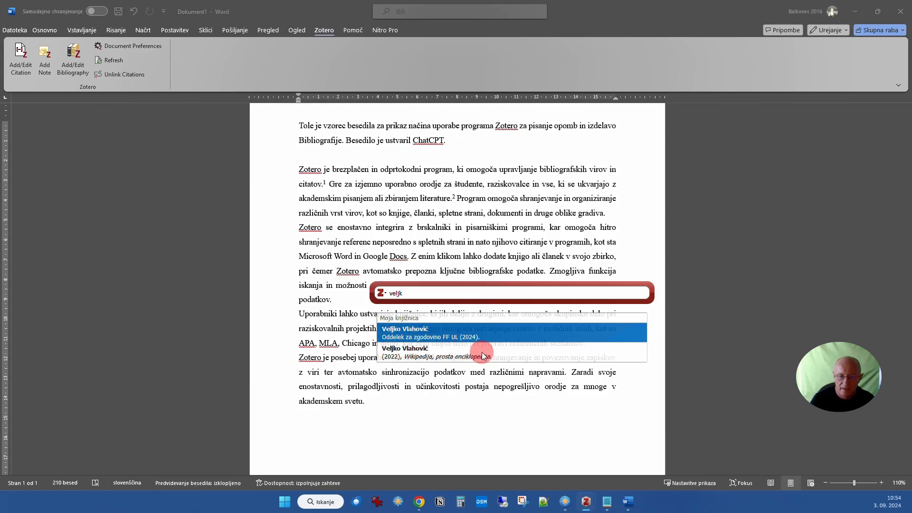
{"action": "left_click", "coordinate": [454, 340]}
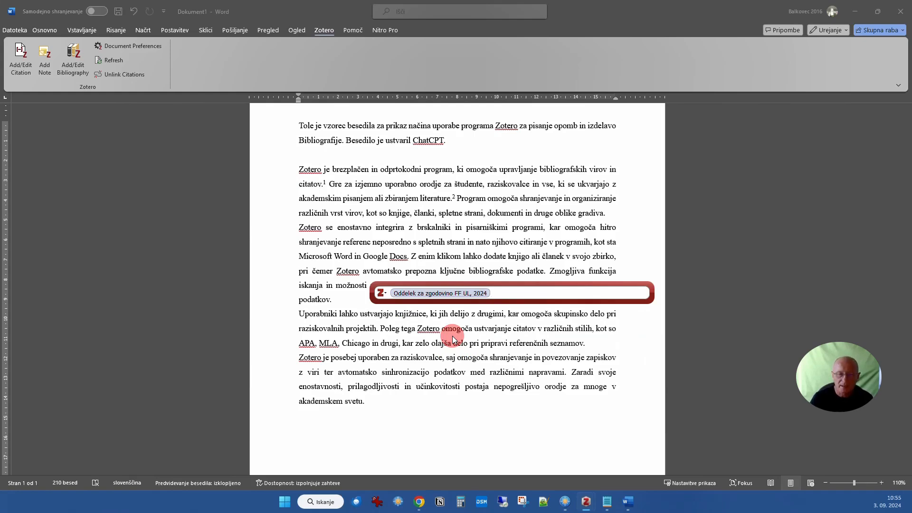
{"action": "key", "text": "Return"}
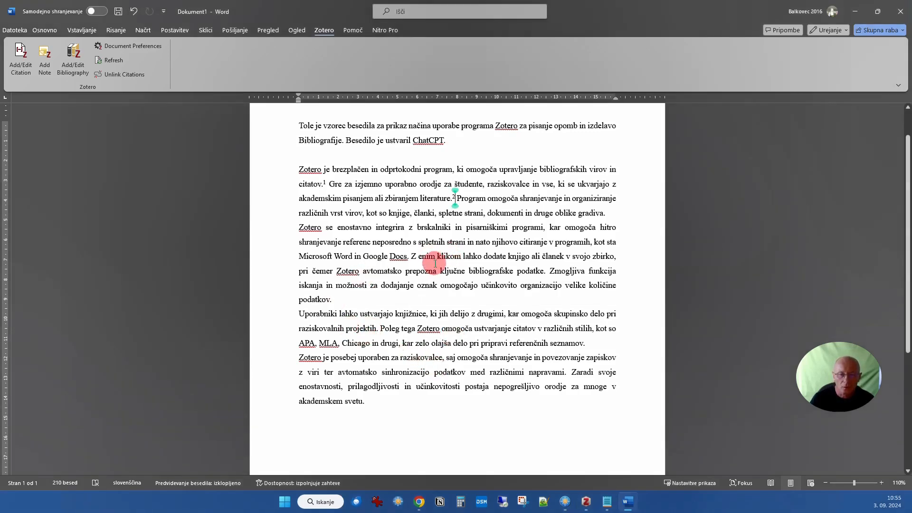
{"action": "scroll", "coordinate": [430, 261], "scroll_direction": "down", "scroll_amount": 3}
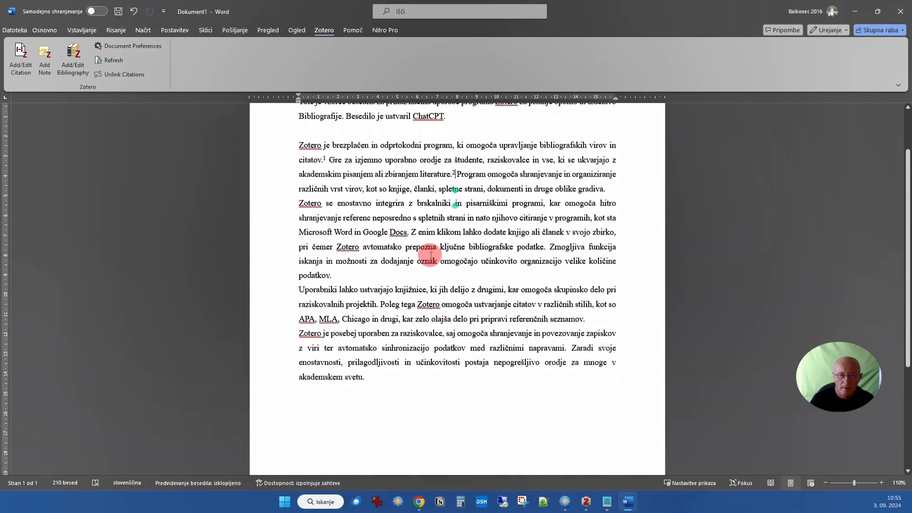
{"action": "scroll", "coordinate": [428, 256], "scroll_direction": "down", "scroll_amount": 2}
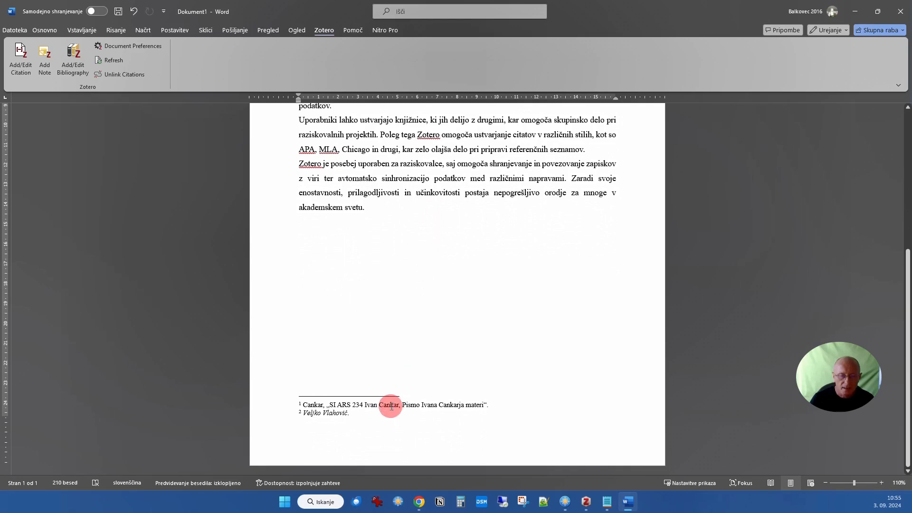
- Edit the second footnote's citation in classic view to include the 2022 "Veljko Vlahović" source from Prazna, placed before the video
{"action": "triple_click", "coordinate": [330, 415]}
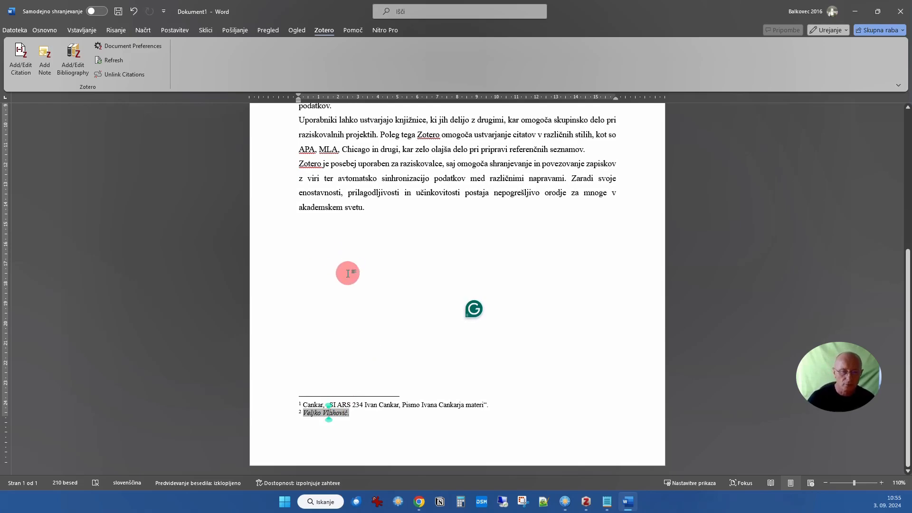
{"action": "left_click", "coordinate": [21, 57]}
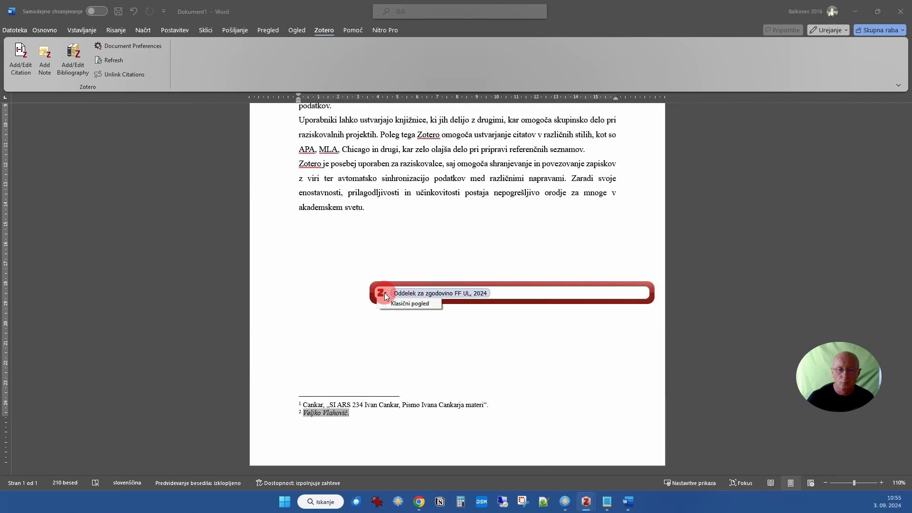
{"action": "left_click", "coordinate": [412, 303]}
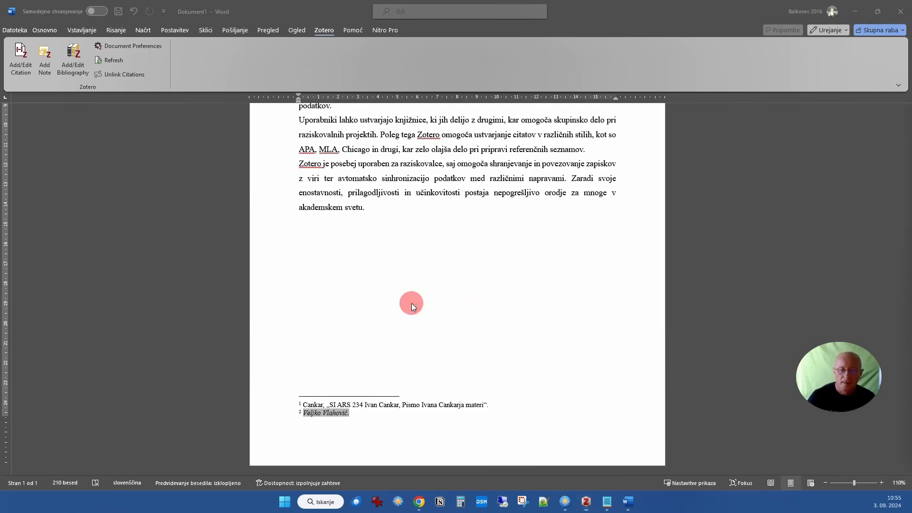
{"action": "left_click_drag", "start_coordinate": [697, 163], "coordinate": [454, 143]}
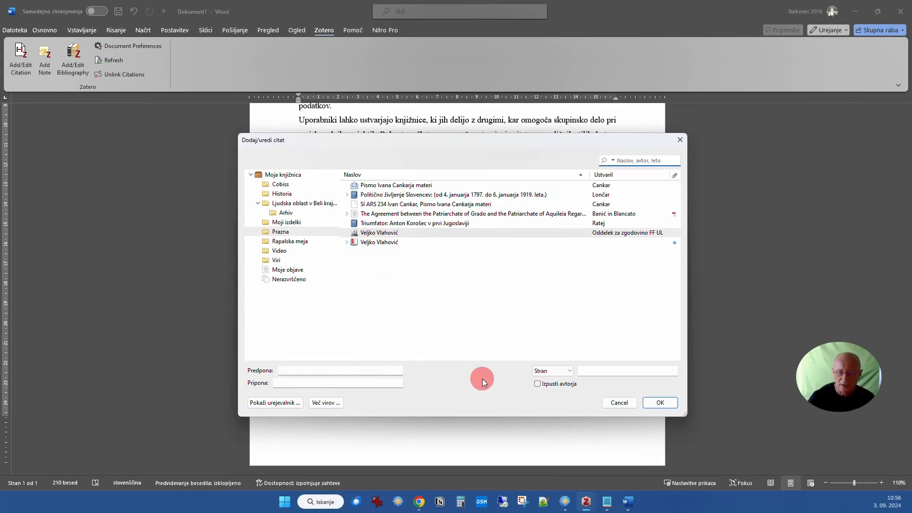
{"action": "left_click", "coordinate": [331, 403]}
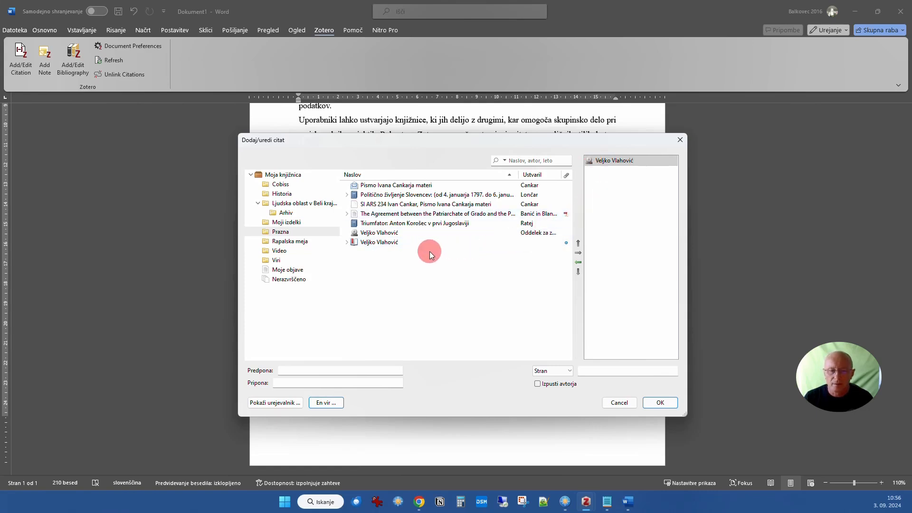
{"action": "left_click", "coordinate": [386, 243]}
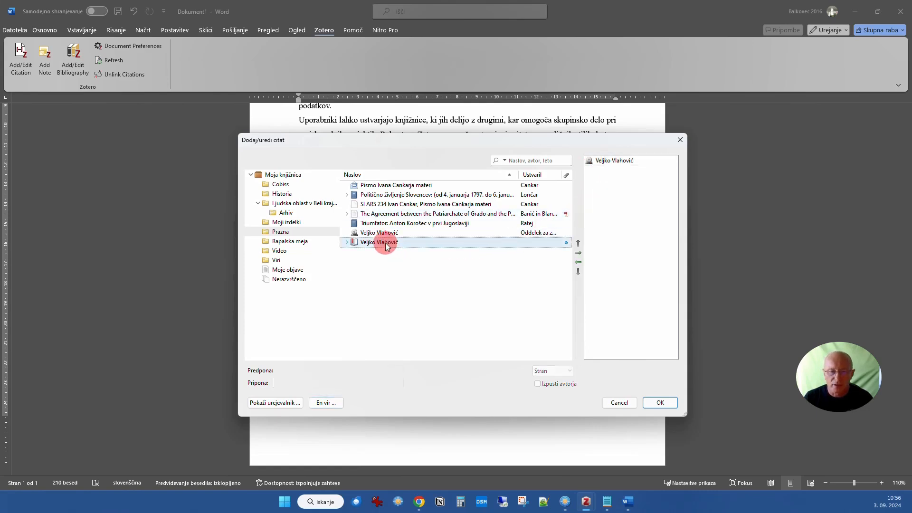
{"action": "left_click", "coordinate": [579, 255]}
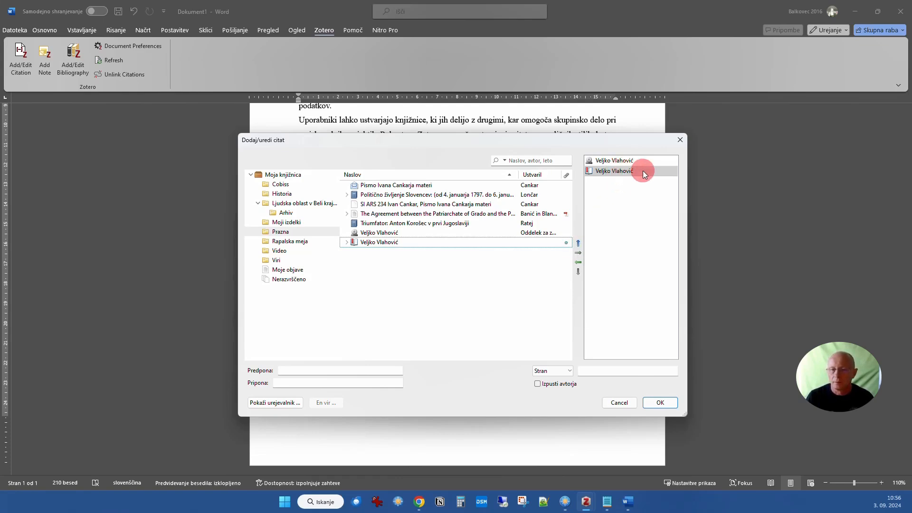
{"action": "left_click", "coordinate": [578, 243]}
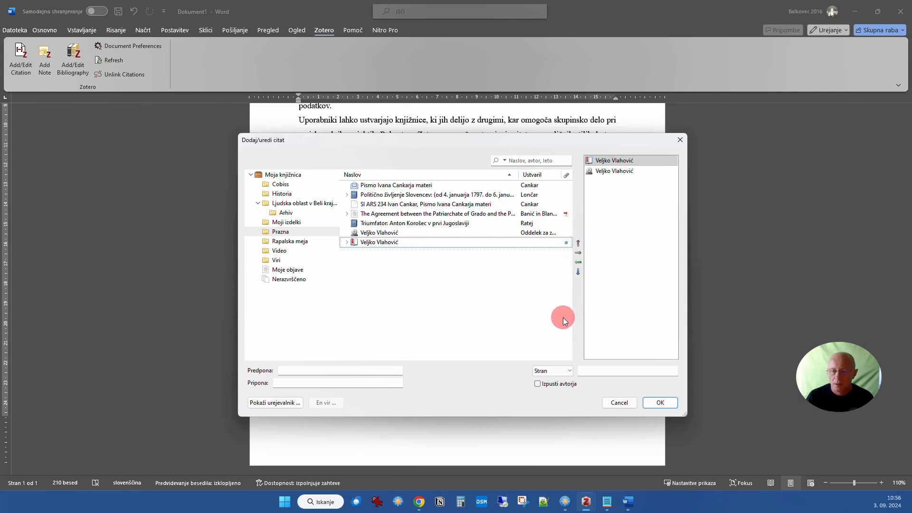
{"action": "left_click", "coordinate": [664, 403]}
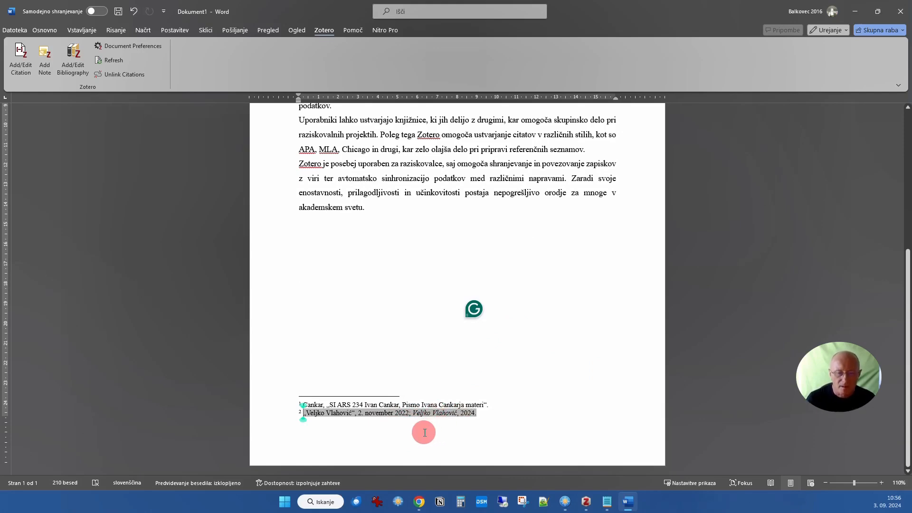
- Reopen the second footnote's citation in classic view and give the 2022 "Veljko Vlahović" source the prefix "Poglejte podrobneje v"
{"action": "left_click", "coordinate": [398, 414]}
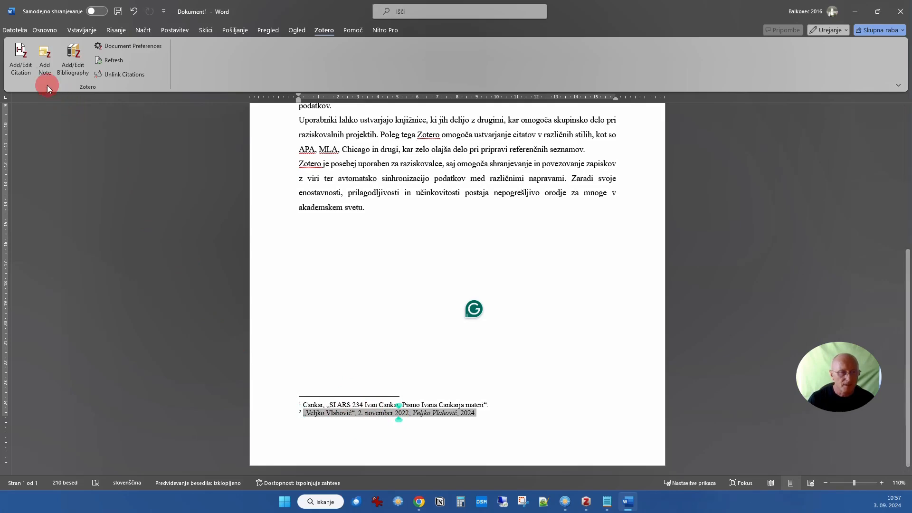
{"action": "left_click", "coordinate": [21, 55]}
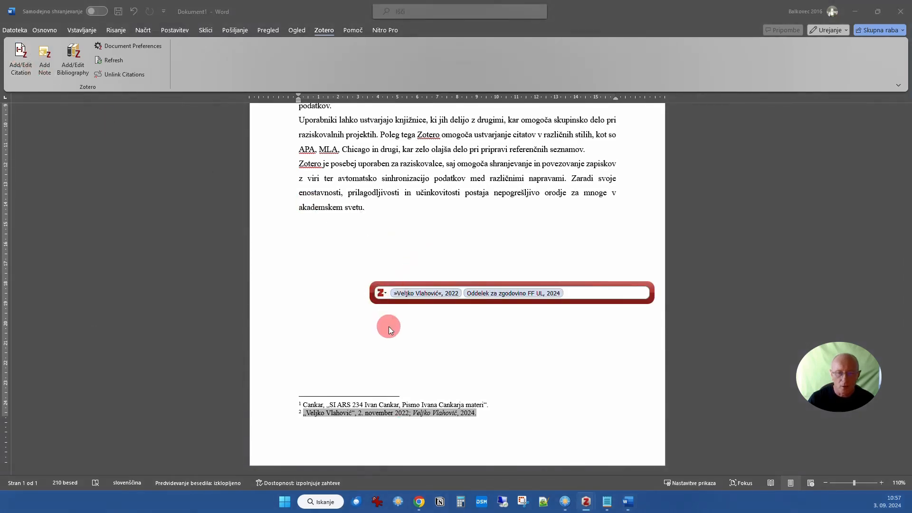
{"action": "left_click", "coordinate": [383, 293]}
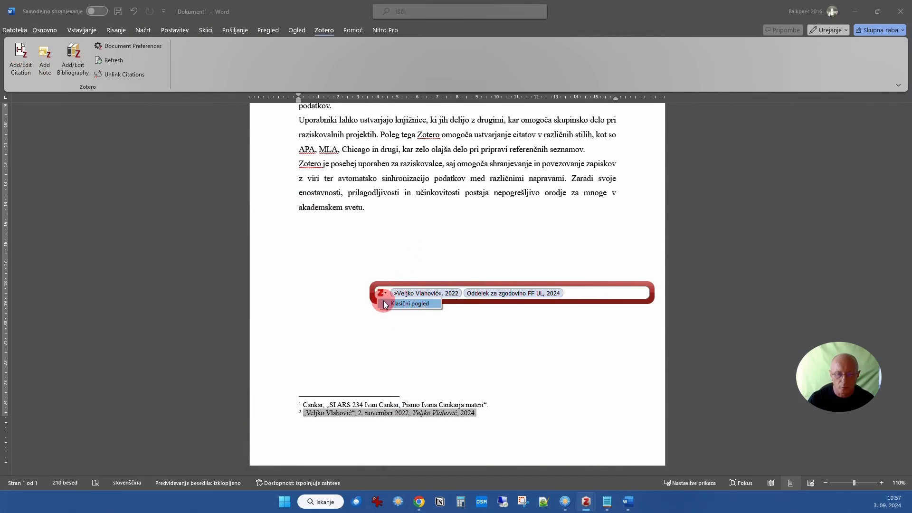
{"action": "left_click", "coordinate": [407, 305]}
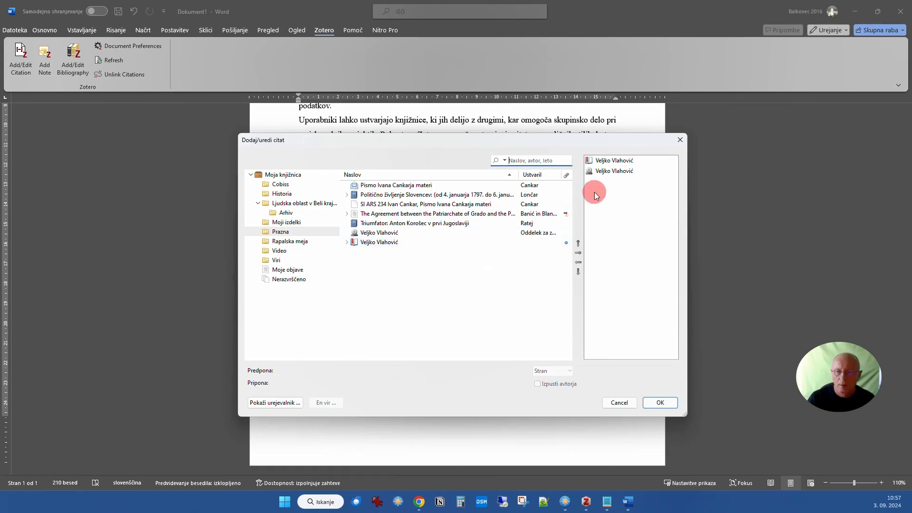
{"action": "left_click", "coordinate": [615, 160]}
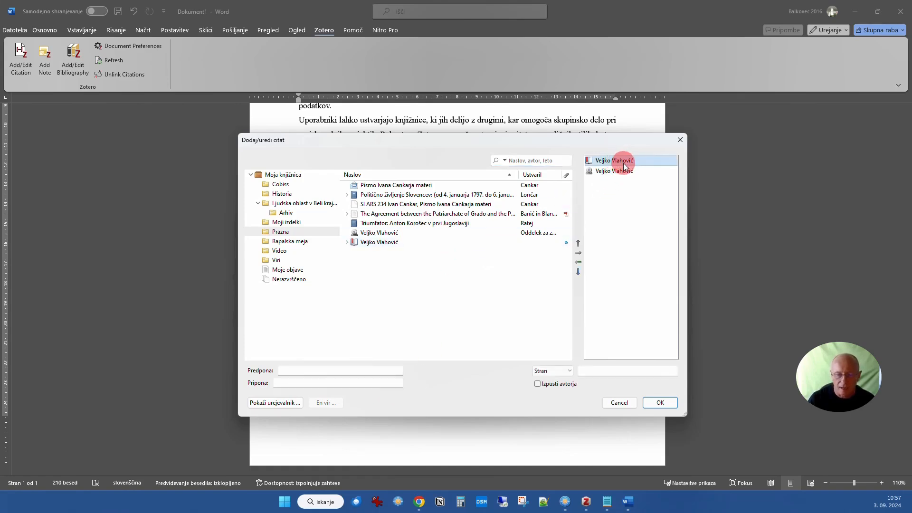
{"action": "left_click", "coordinate": [297, 371]}
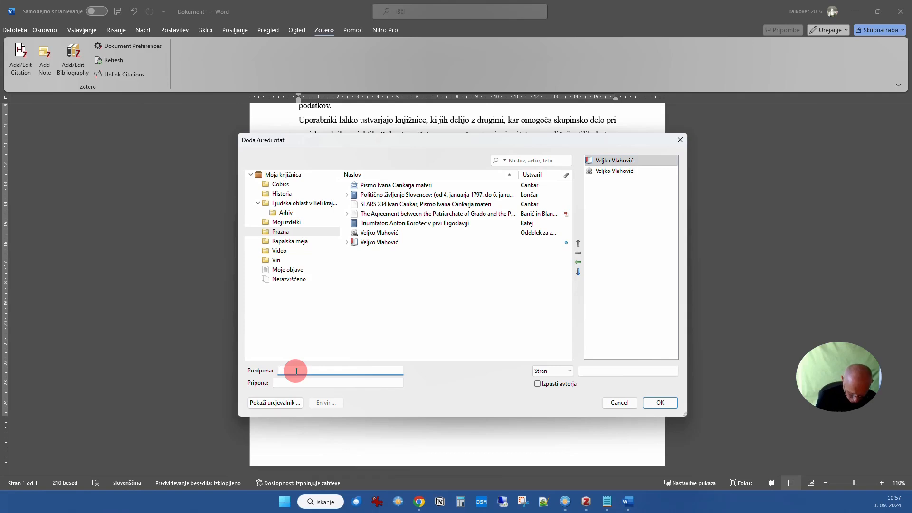
{"action": "type", "text": "Poglejte podrobneje"}
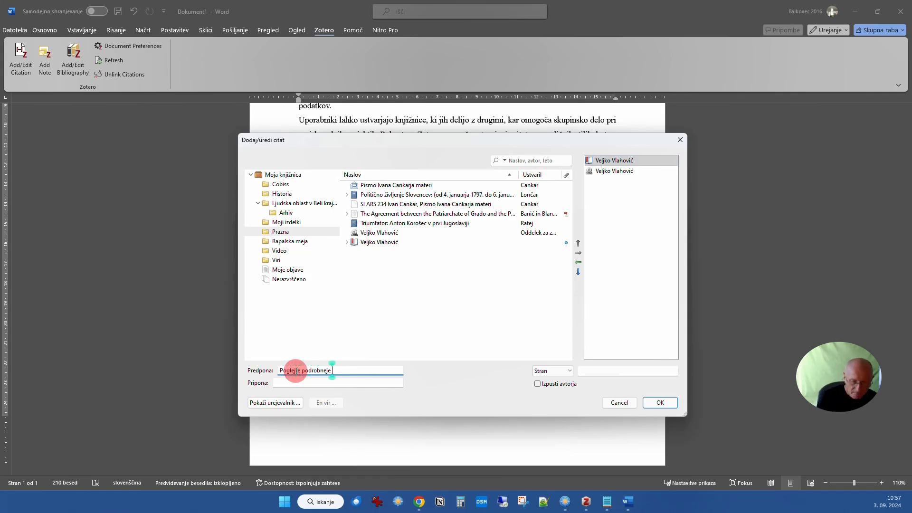
{"action": "type", "text": " v"}
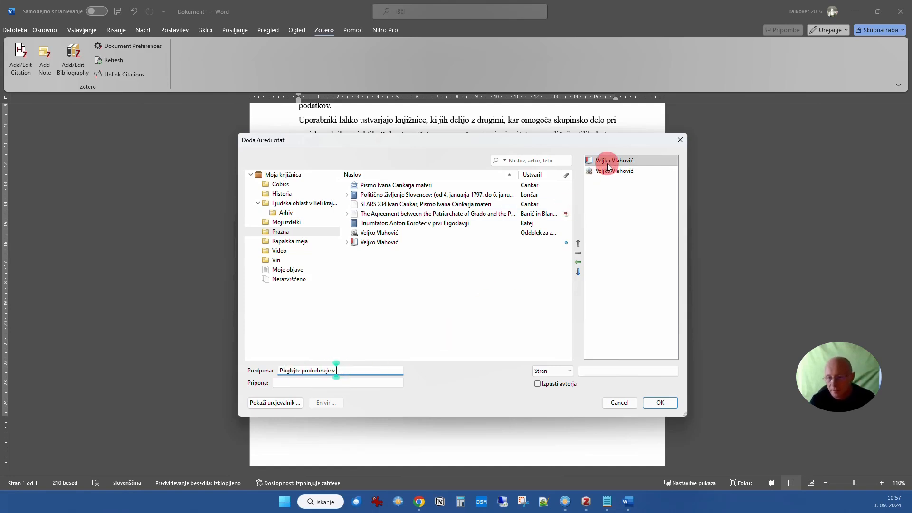
- Set the suffix of the 2022 "Veljko Vlahović" source to "in v posnetku" and apply the citation changes
{"action": "left_click", "coordinate": [300, 383]}
{"action": "type", "text": "in"}
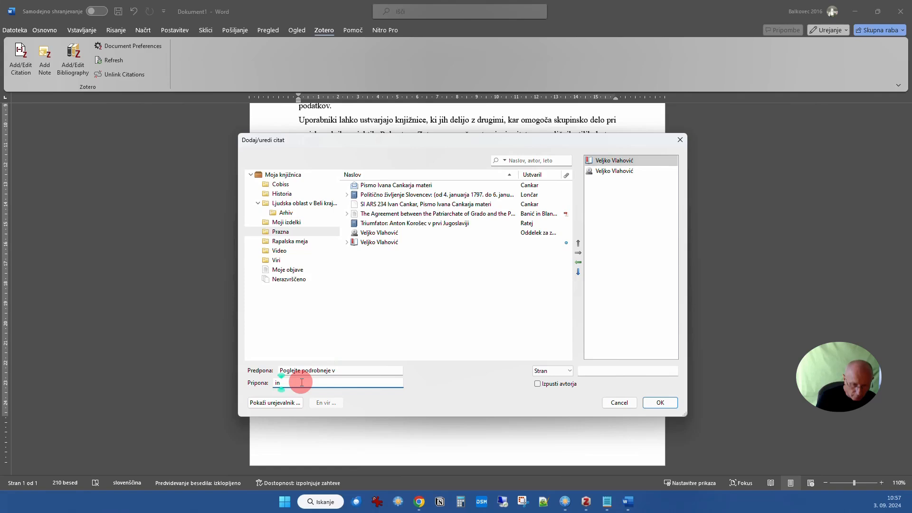
{"action": "type", "text": " v posnetku"}
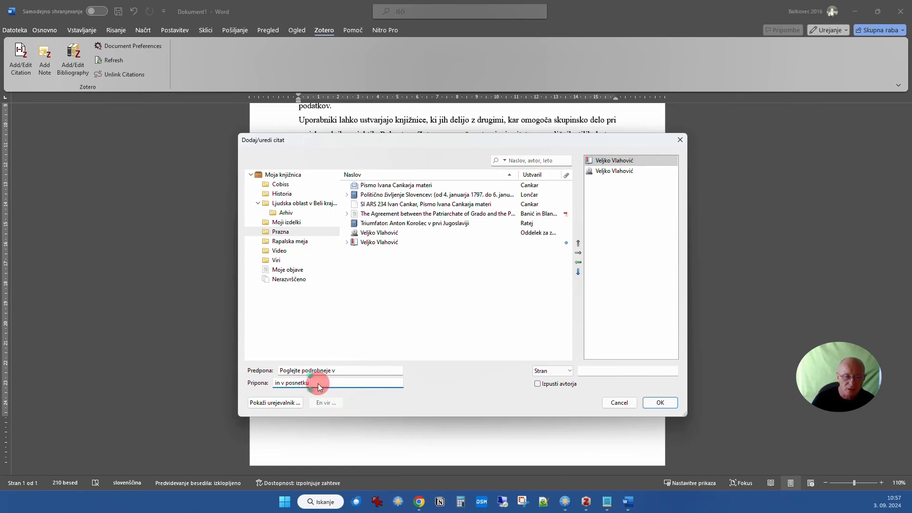
{"action": "left_click", "coordinate": [351, 371]}
{"action": "left_click", "coordinate": [332, 384]}
{"action": "left_click", "coordinate": [660, 402]}
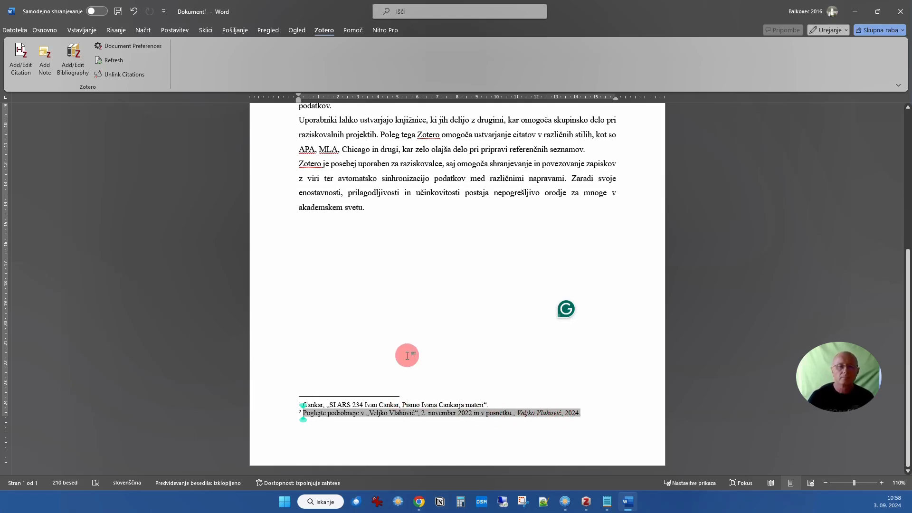
- Insert a Zotero footnote after "seznamov." citing Lončar's 1921 "Politično življenje Slovencev"
{"action": "scroll", "coordinate": [414, 336], "scroll_direction": "up", "scroll_amount": 2}
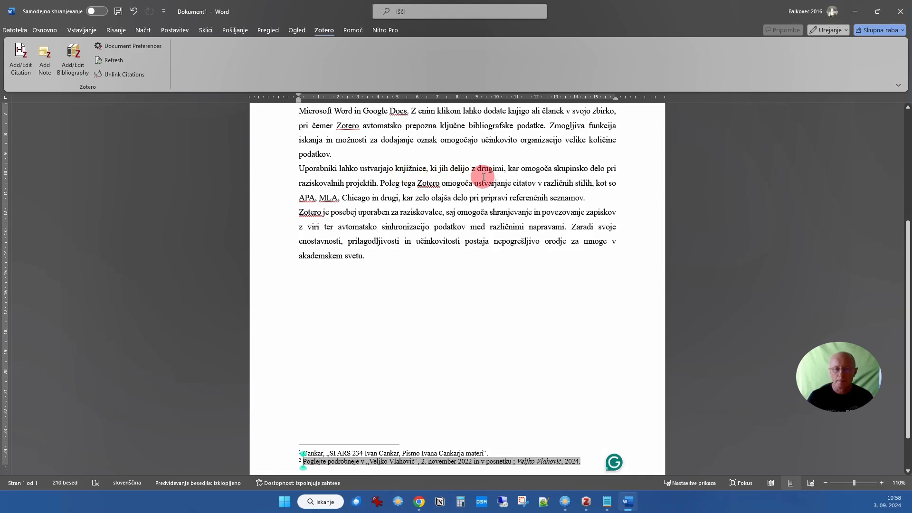
{"action": "left_click", "coordinate": [587, 198]}
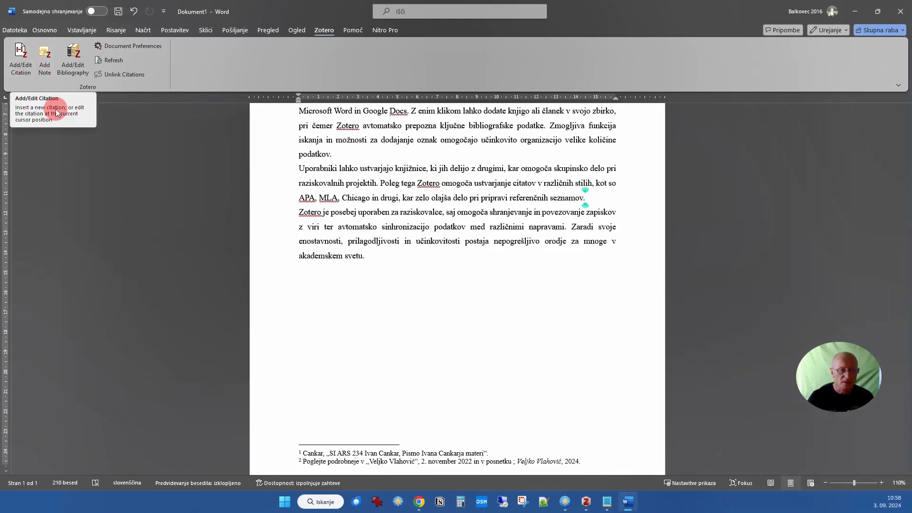
{"action": "left_click", "coordinate": [21, 58]}
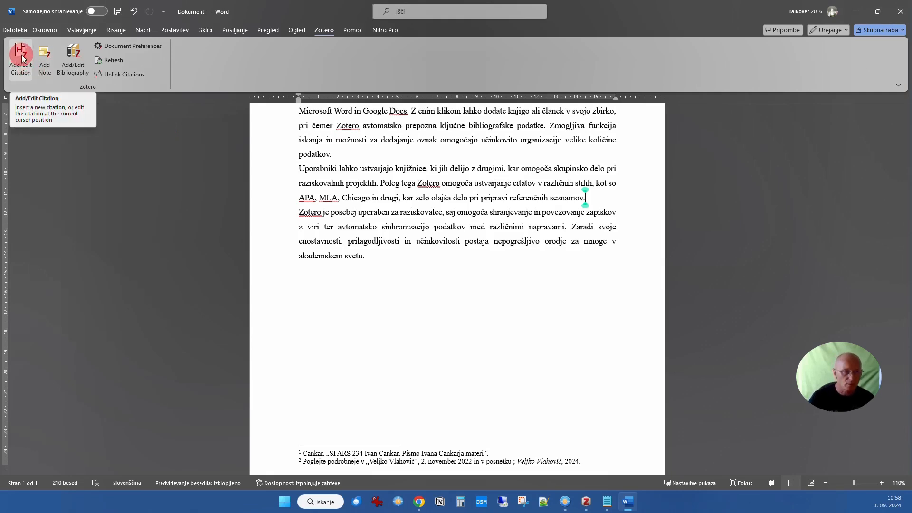
{"action": "left_click", "coordinate": [21, 58]}
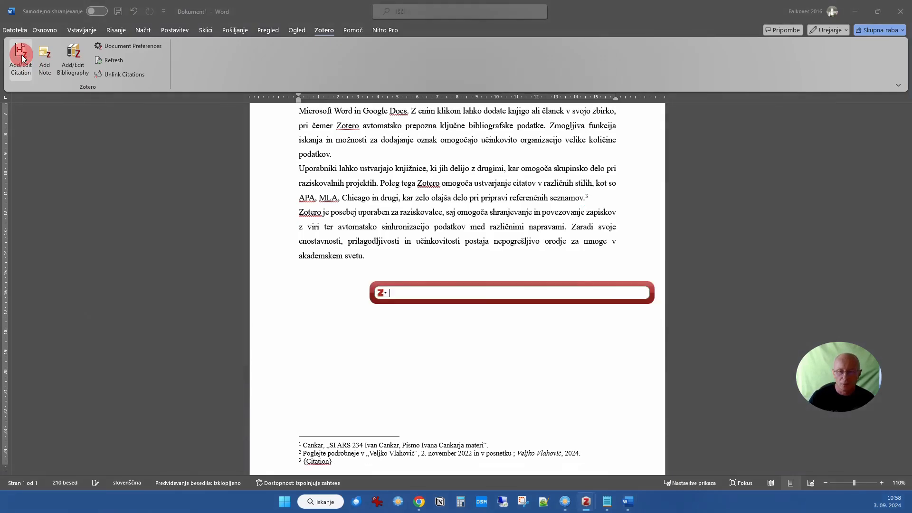
{"action": "type", "text": "lonča"}
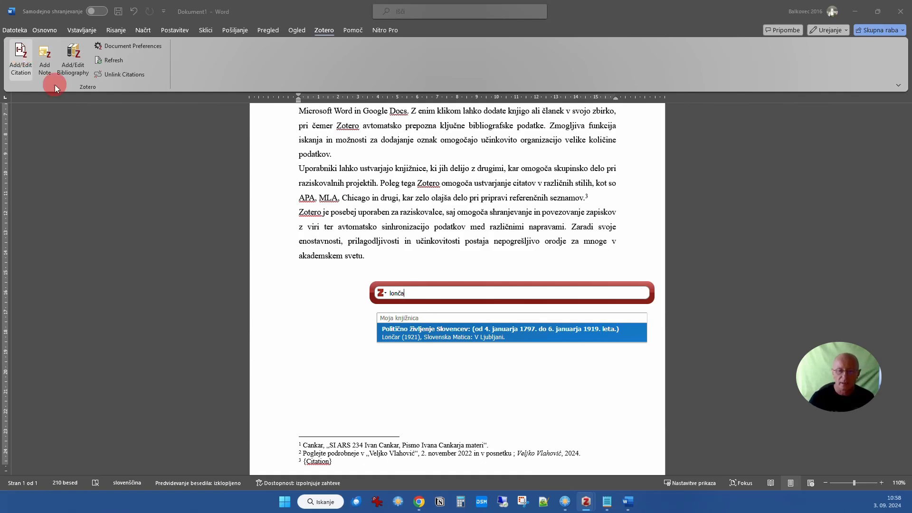
{"action": "left_click", "coordinate": [468, 331]}
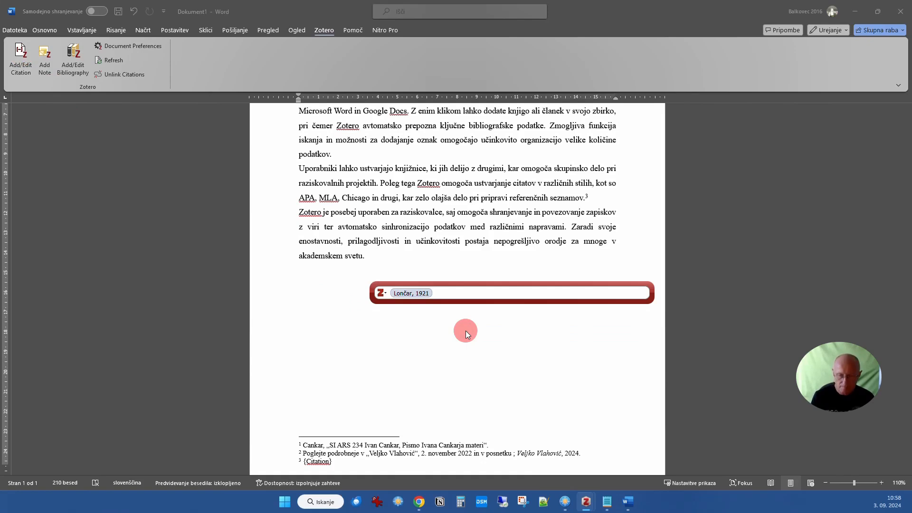
{"action": "key", "text": "Return"}
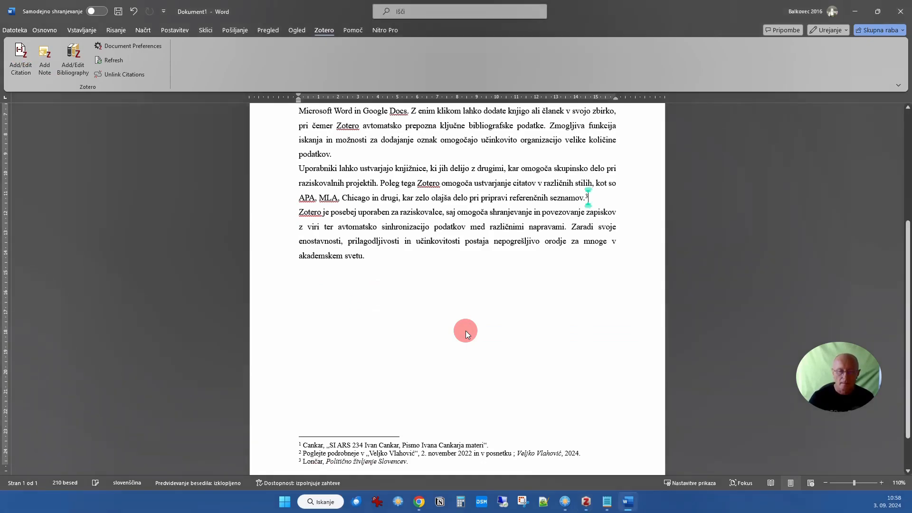
- Open the third footnote's Lončar citation in classic view and set its page reference (Stran) to "55-78."
{"action": "scroll", "coordinate": [404, 342], "scroll_direction": "down", "scroll_amount": 1}
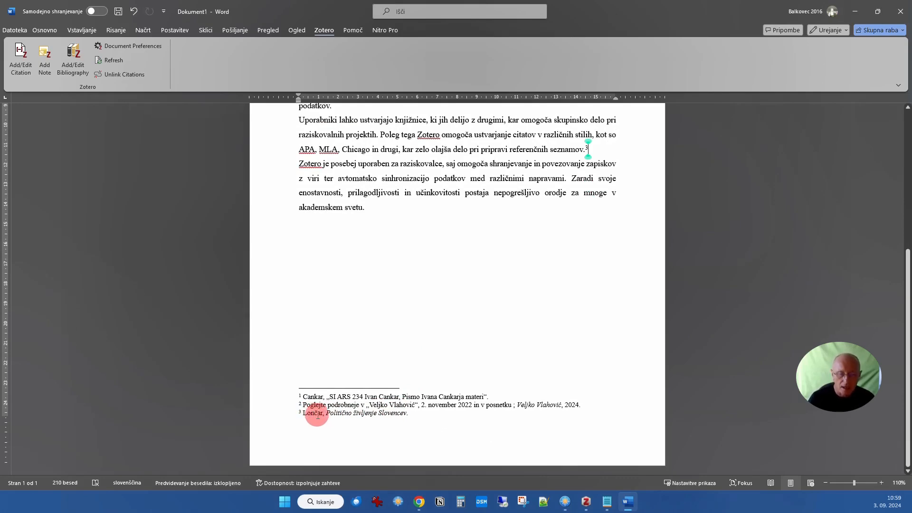
{"action": "triple_click", "coordinate": [348, 414]}
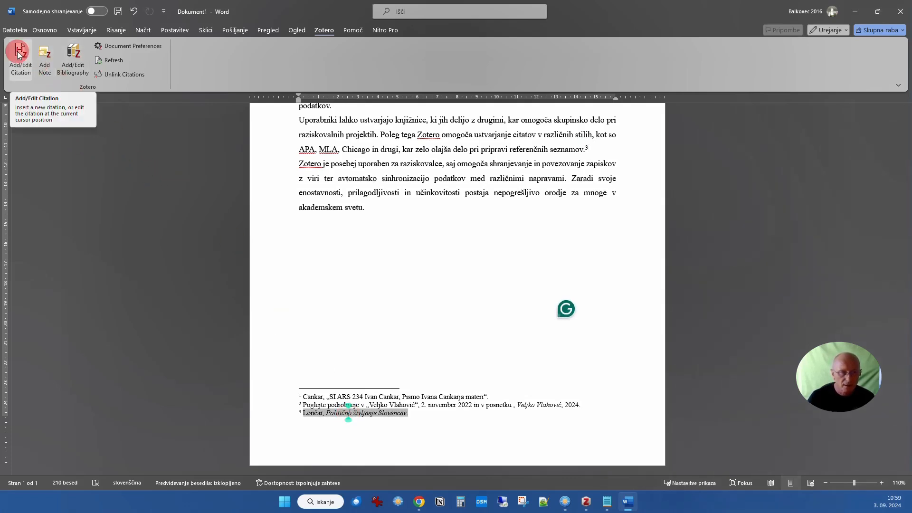
{"action": "left_click", "coordinate": [19, 53]}
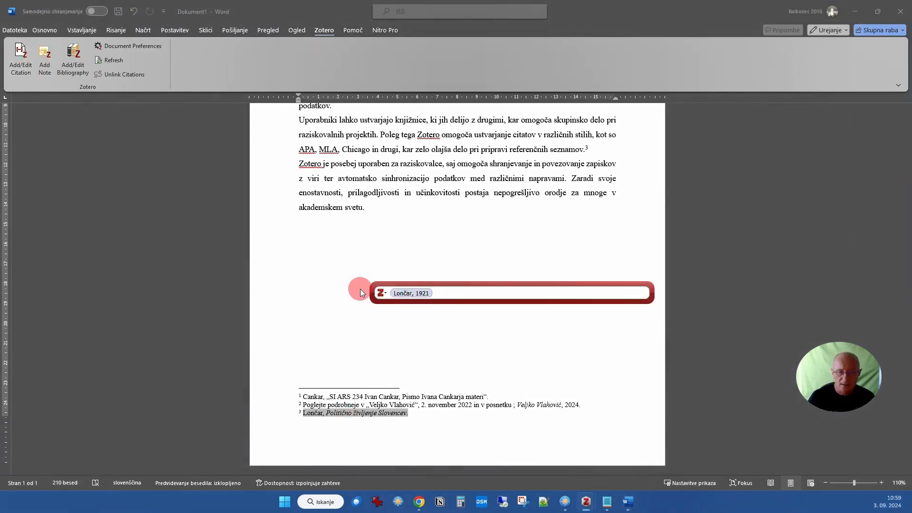
{"action": "left_click", "coordinate": [382, 293]}
{"action": "left_click", "coordinate": [402, 304]}
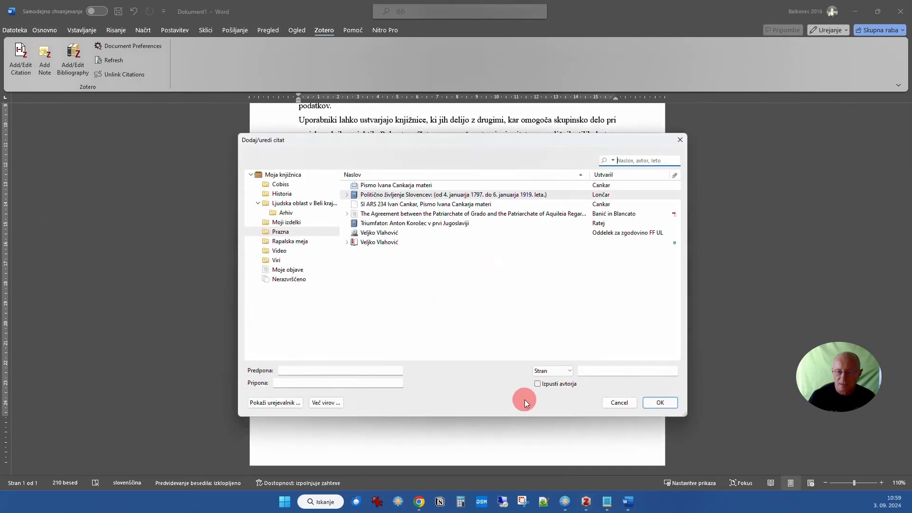
{"action": "left_click", "coordinate": [604, 372]}
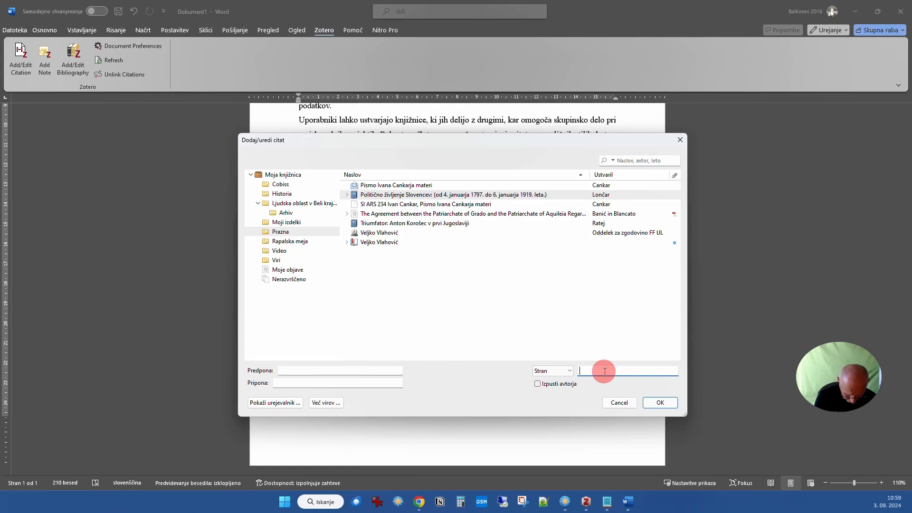
{"action": "type", "text": "55-78."}
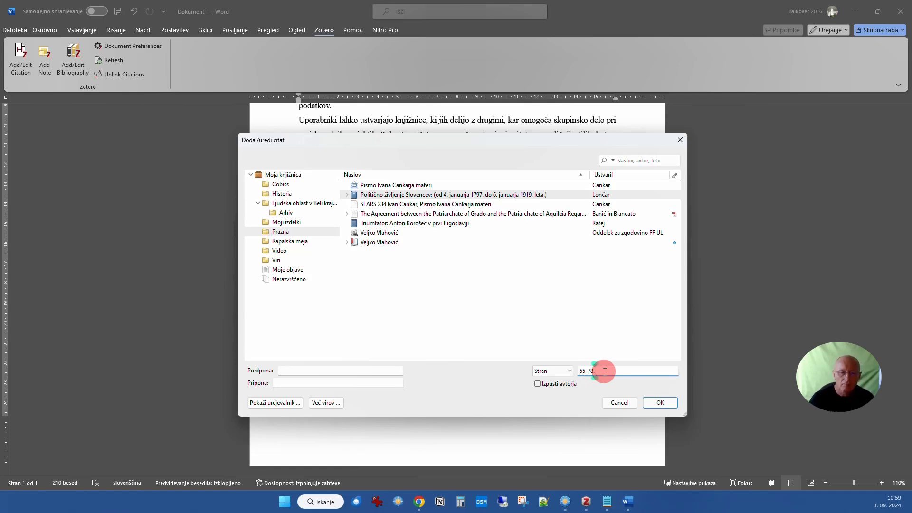
- Set the prefix of the third footnote's source to "O tem je pisal npr." and apply the citation changes
{"action": "left_click", "coordinate": [301, 369]}
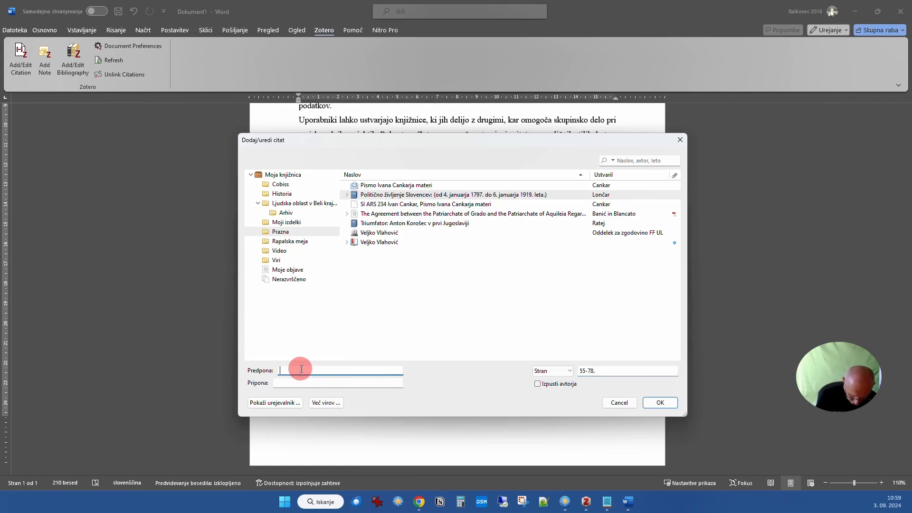
{"action": "type", "text": "O tem je pisal n"}
{"action": "type", "text": "pr."}
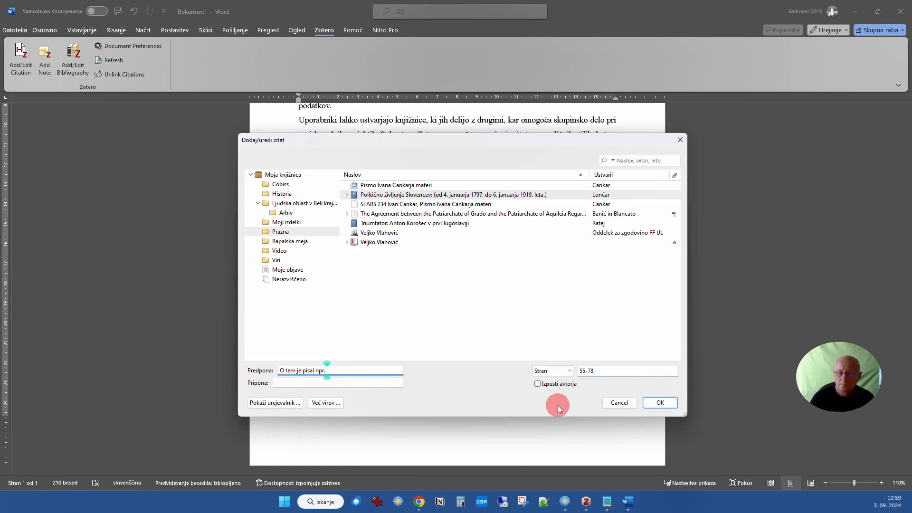
{"action": "left_click", "coordinate": [654, 404]}
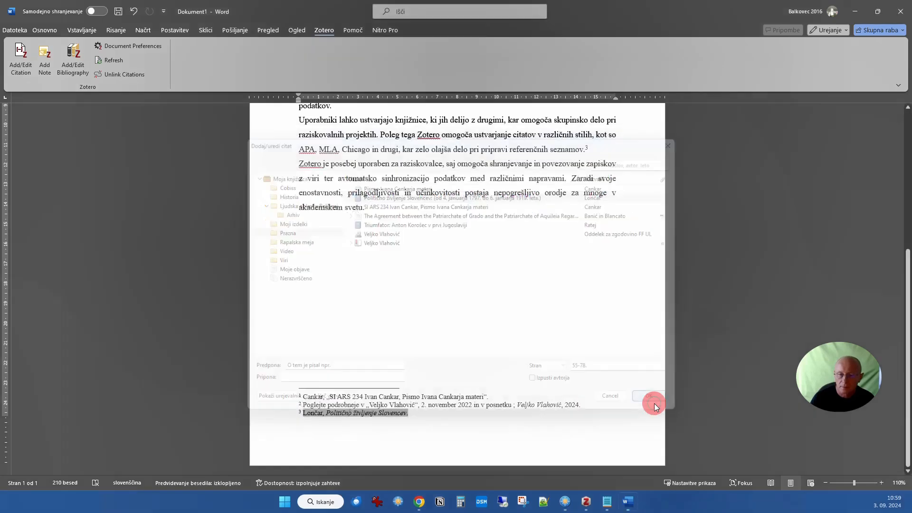
{"action": "left_click", "coordinate": [504, 316]}
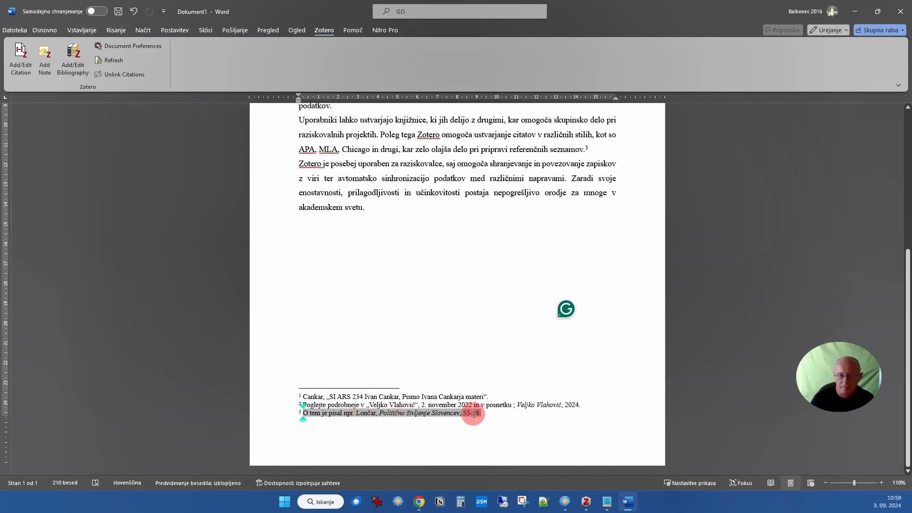
- Open the first footnote's citation in classic view, set its locator to Opomba 156 and apply the change
{"action": "left_click", "coordinate": [407, 396]}
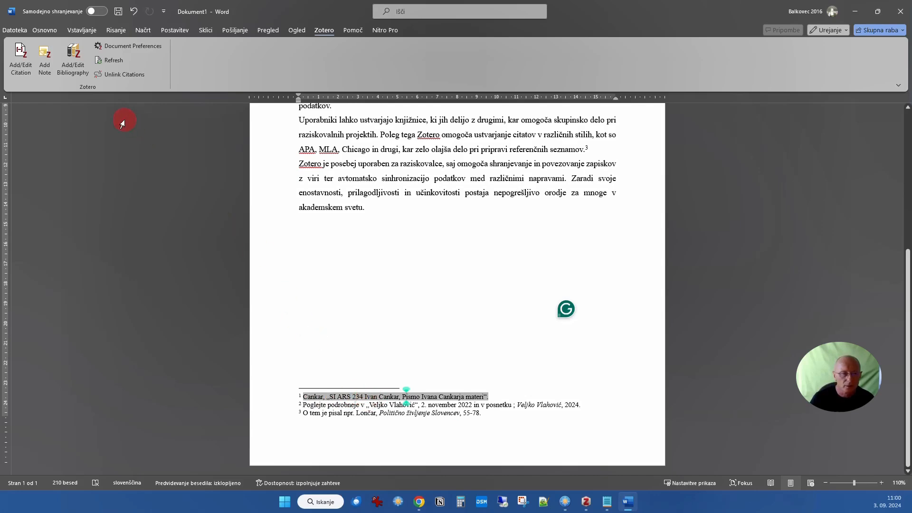
{"action": "left_click", "coordinate": [19, 57]}
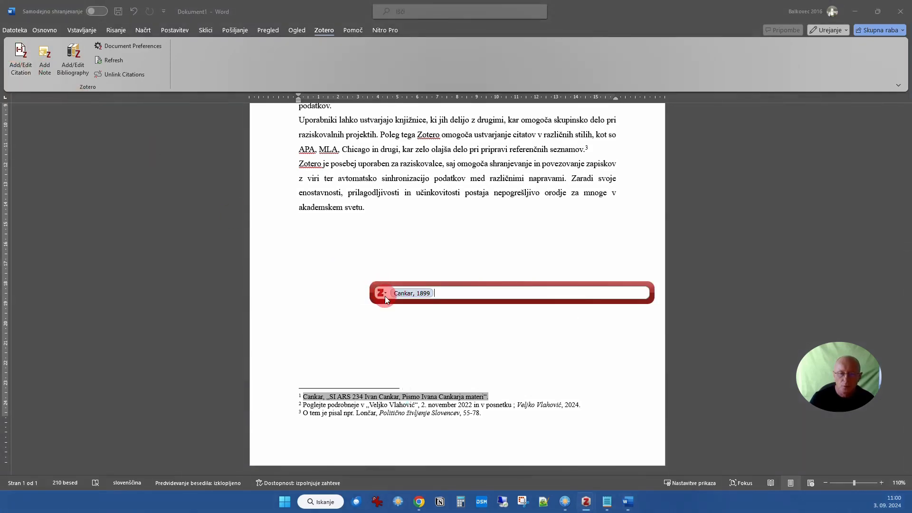
{"action": "left_click", "coordinate": [386, 293]}
{"action": "left_click", "coordinate": [418, 304]}
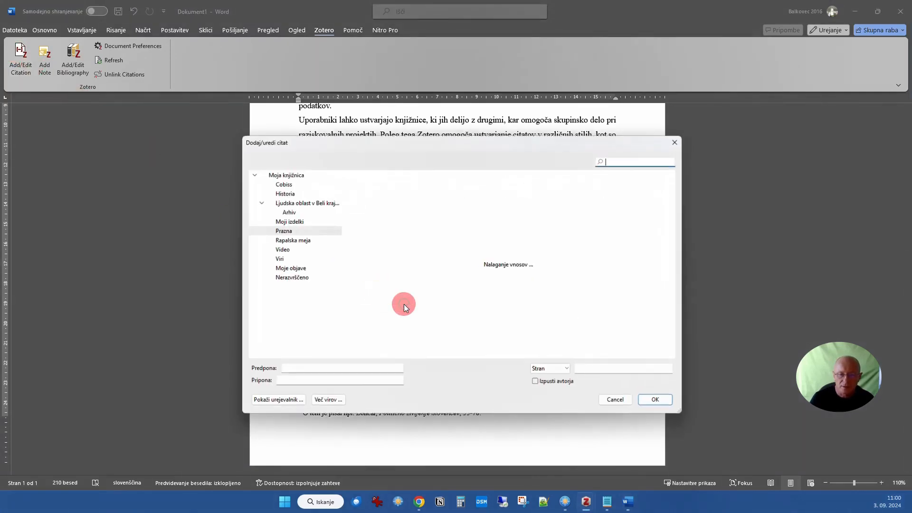
{"action": "left_click", "coordinate": [570, 371]}
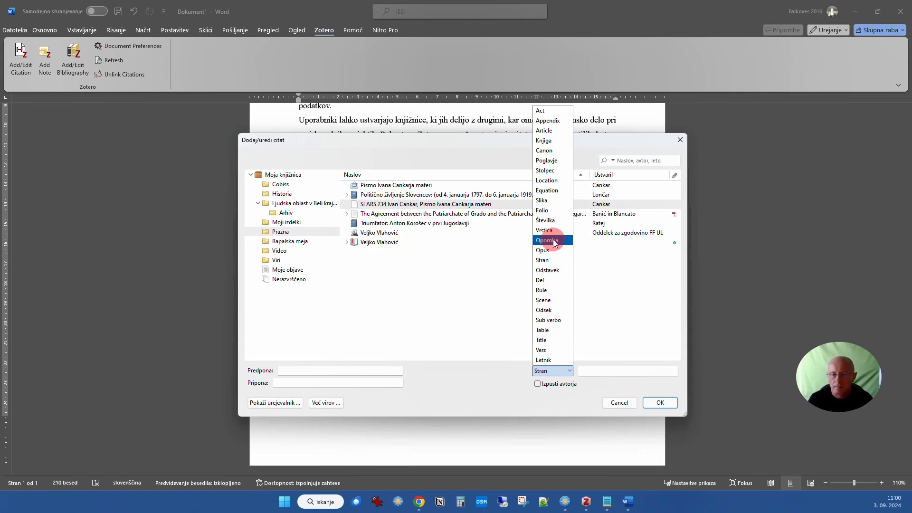
{"action": "left_click", "coordinate": [556, 240]}
{"action": "left_click", "coordinate": [590, 371]}
{"action": "type", "text": "156"}
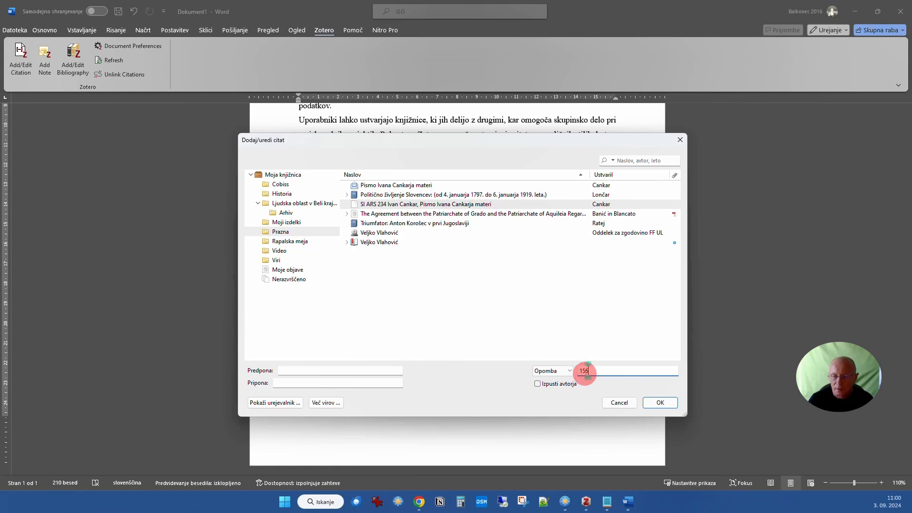
{"action": "left_click", "coordinate": [657, 403]}
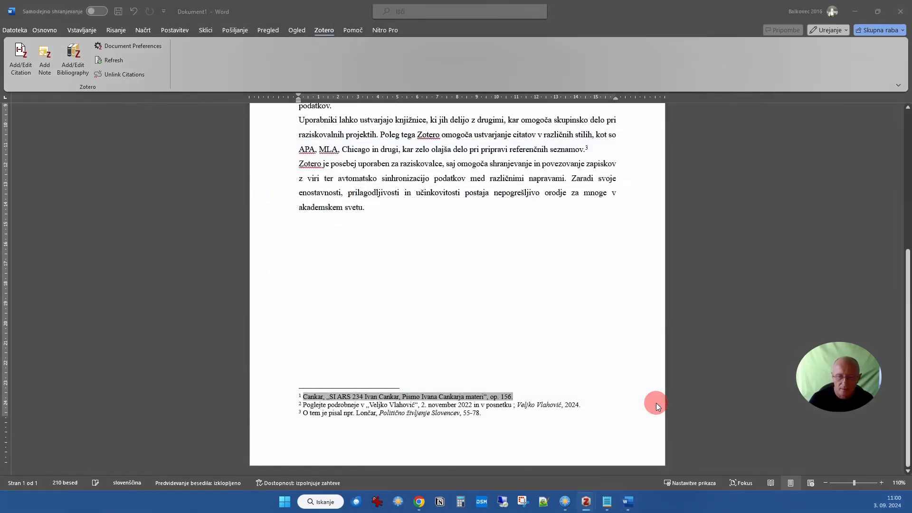
{"action": "left_click", "coordinate": [619, 393]}
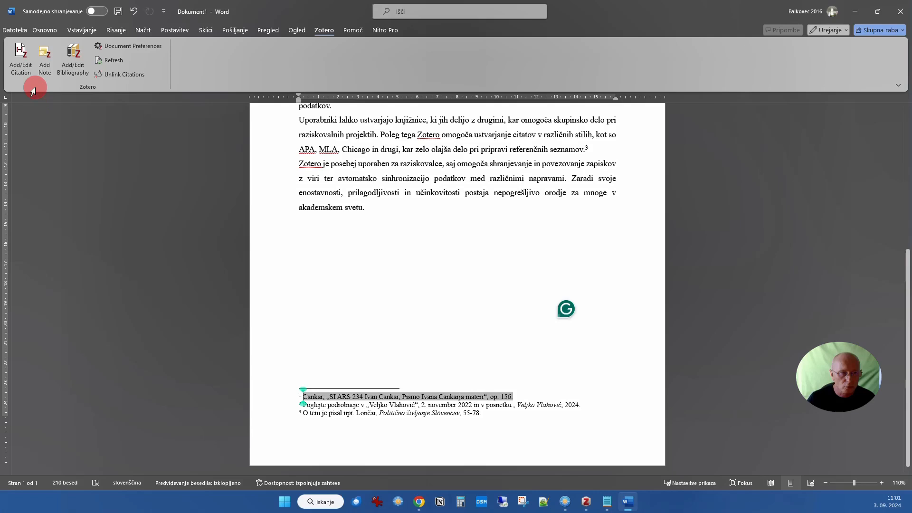
- Reopen the first footnote's citation in classic view, review the available locator types and close it without changes
{"action": "left_click", "coordinate": [24, 53]}
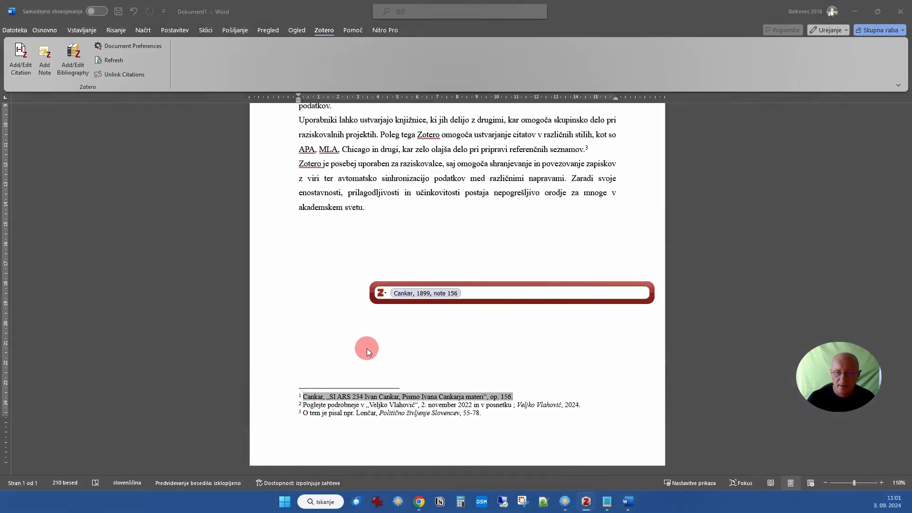
{"action": "left_click", "coordinate": [382, 293]}
{"action": "left_click", "coordinate": [398, 301]}
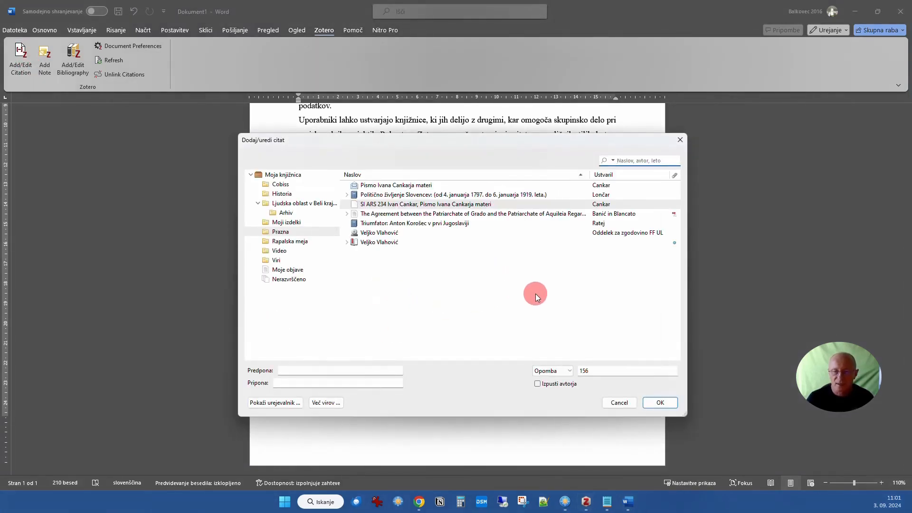
{"action": "left_click", "coordinate": [565, 371]}
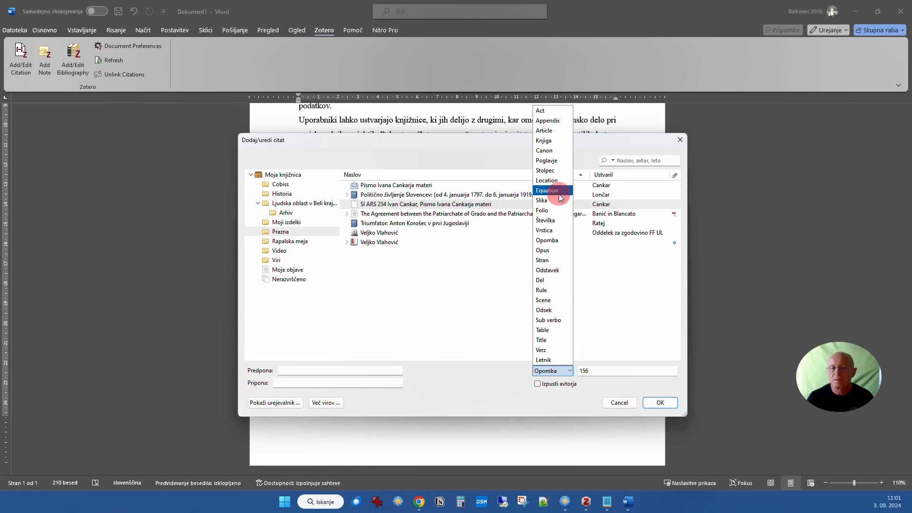
{"action": "left_click", "coordinate": [620, 402]}
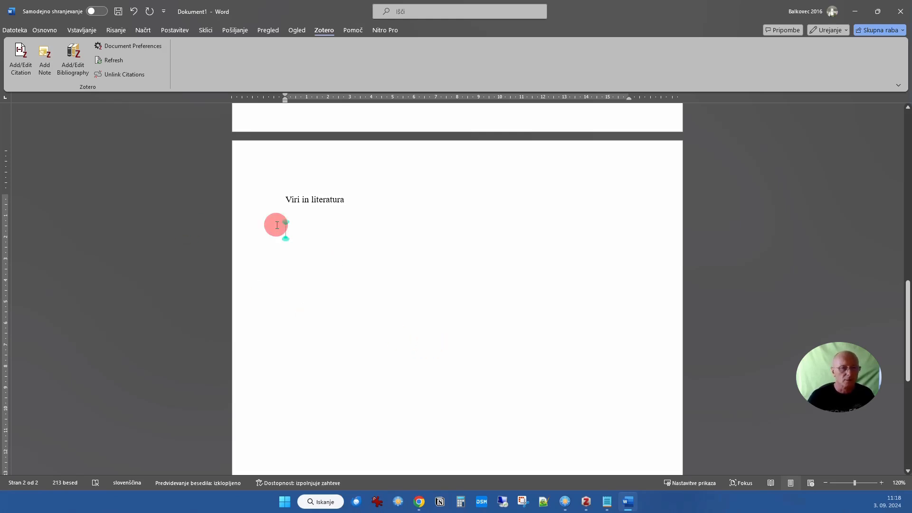
- Insert the Zotero bibliography below the "Viri in literatura" heading
{"action": "left_click", "coordinate": [74, 60]}
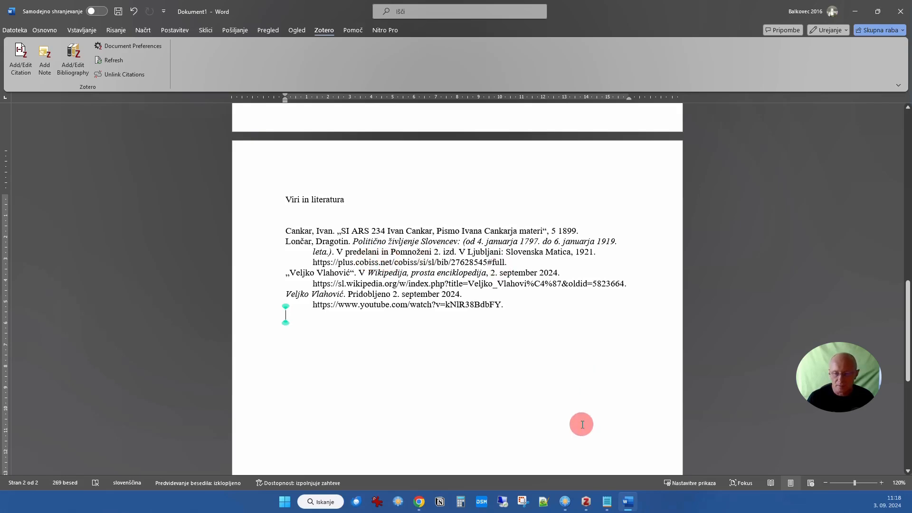
- Switch to Zotero, clear the URL of the 1921 book "Politično življenje Slovencev" and synchronise the library
{"action": "left_click", "coordinate": [585, 502]}
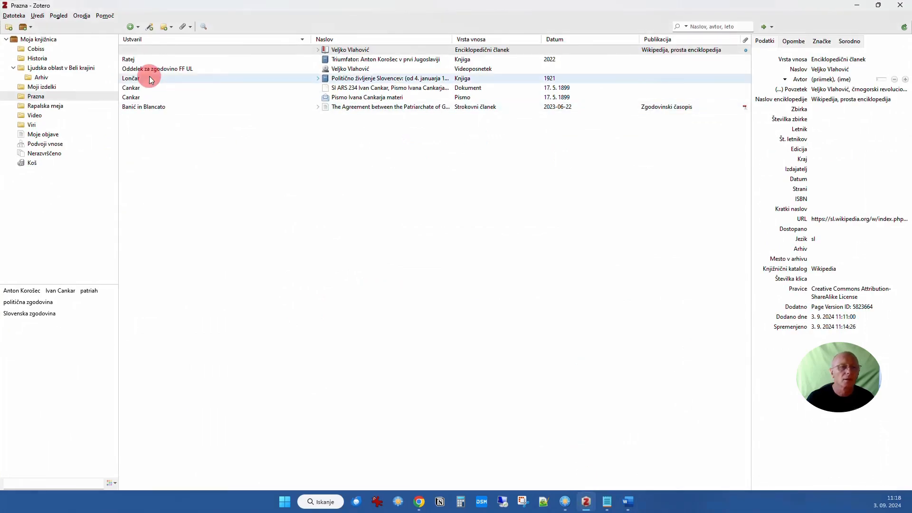
{"action": "left_click", "coordinate": [152, 80]}
{"action": "left_click", "coordinate": [859, 216]}
{"action": "left_click", "coordinate": [860, 229]}
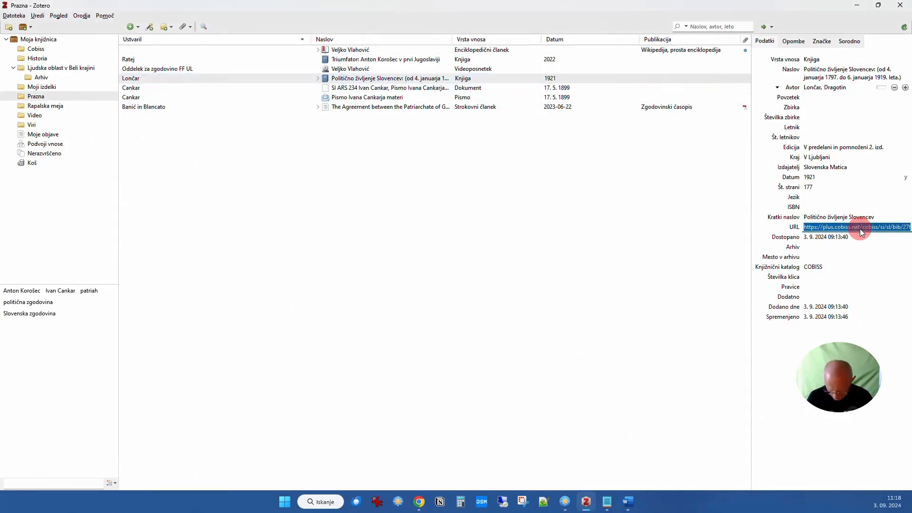
{"action": "key", "text": "Delete"}
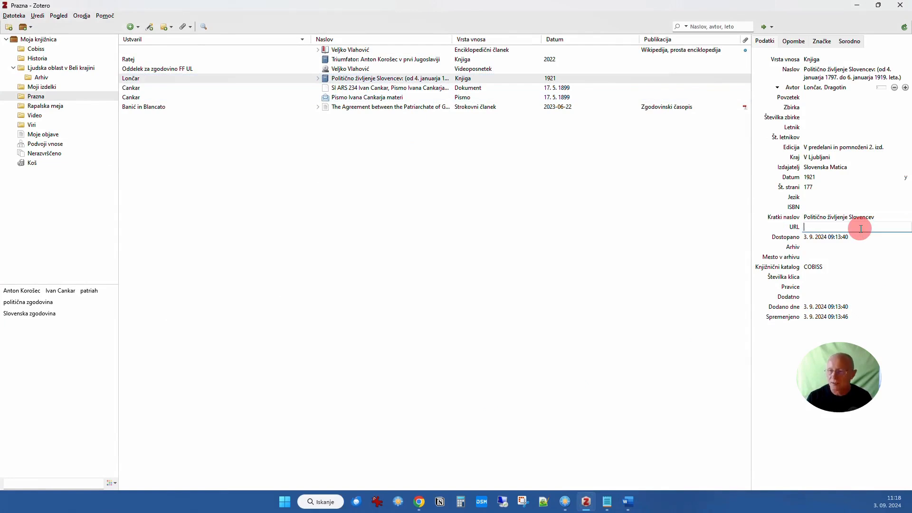
{"action": "left_click", "coordinate": [903, 29]}
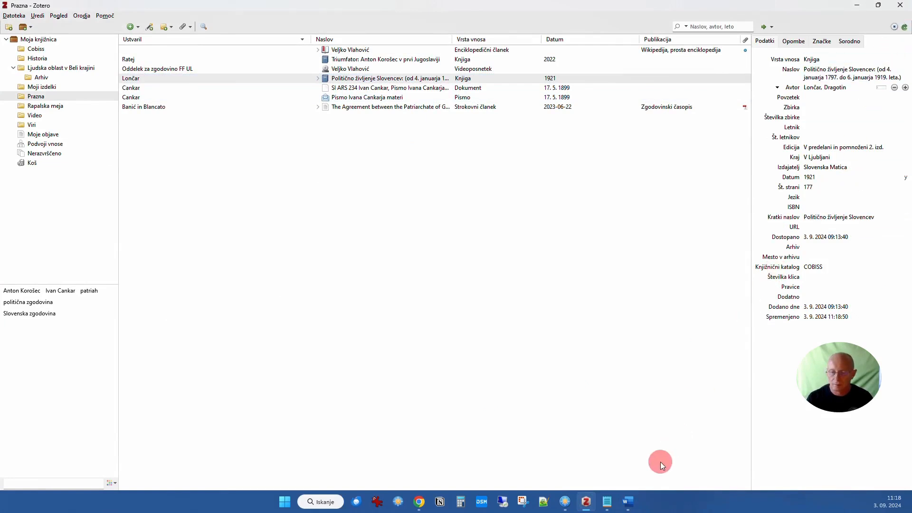
- Switch back to Word and refresh the Zotero bibliography under "Viri in literatura" to apply the edited source data
{"action": "left_click", "coordinate": [628, 502]}
{"action": "left_click", "coordinate": [424, 283], "text": "shift"}
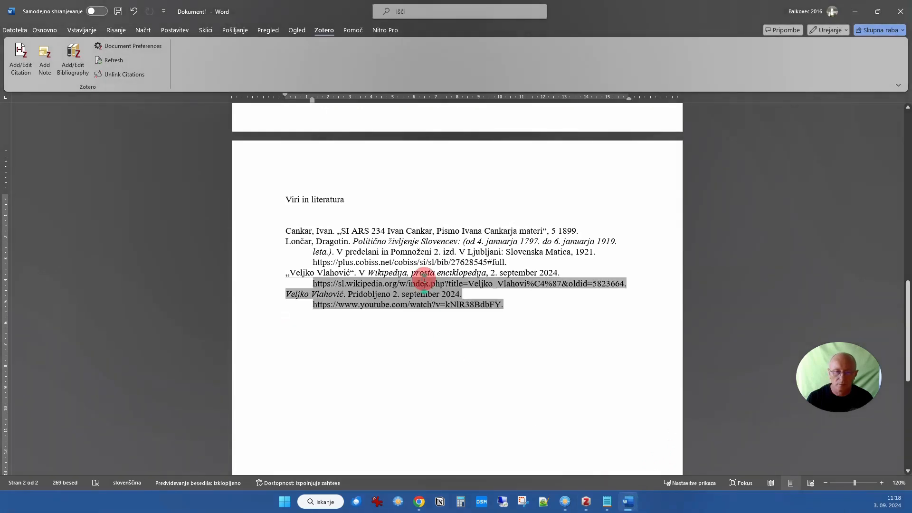
{"action": "left_click", "coordinate": [473, 249], "text": "shift"}
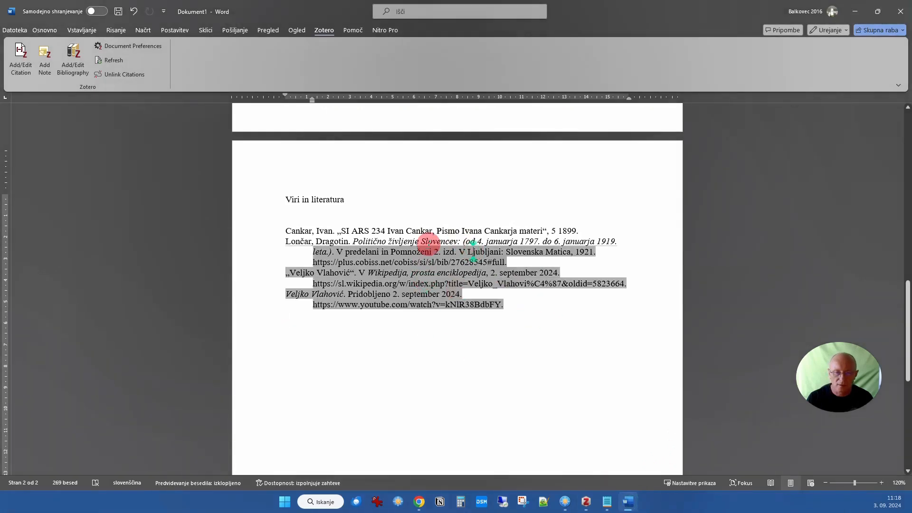
{"action": "left_click", "coordinate": [119, 61]}
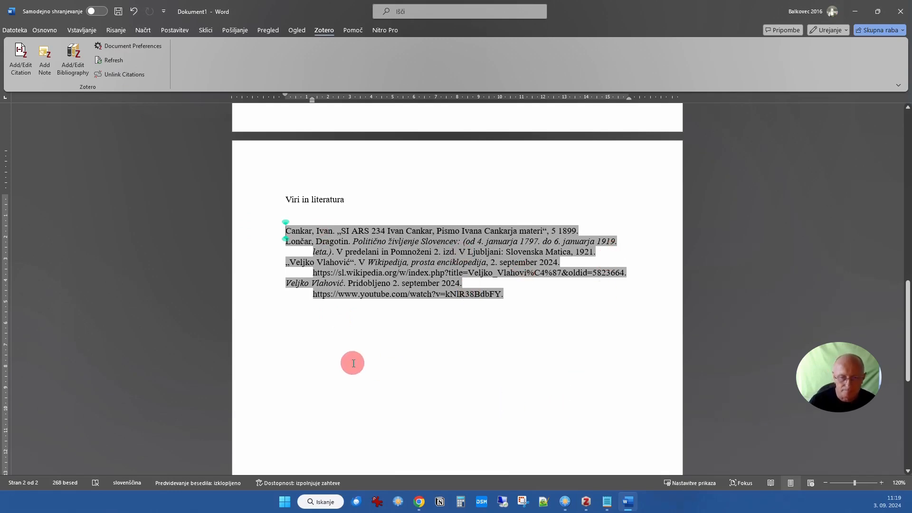
{"action": "left_click", "coordinate": [320, 348]}
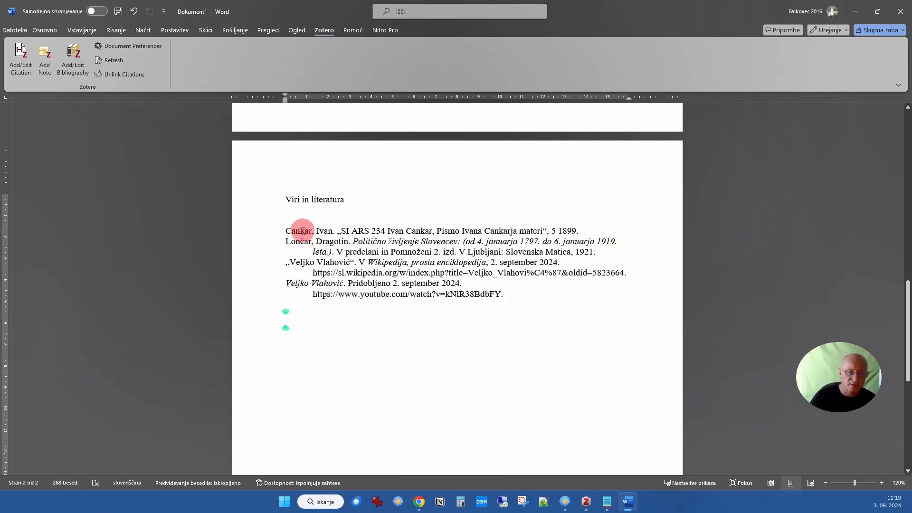